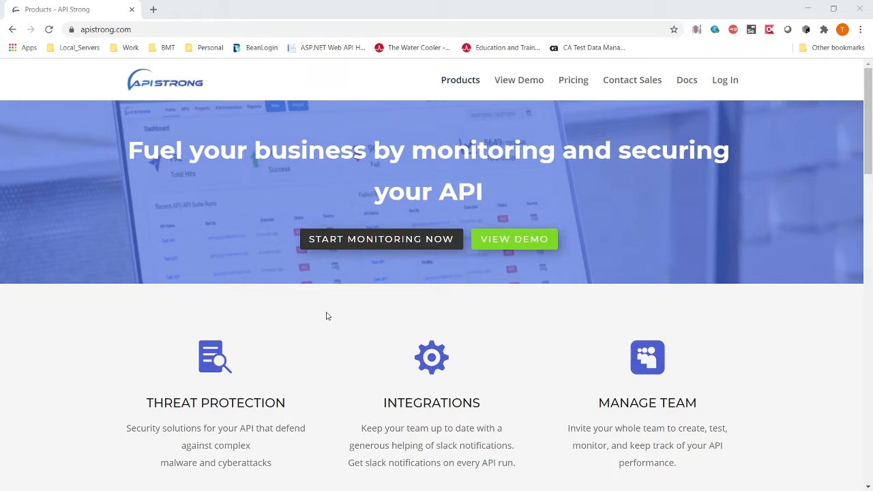
Open the APIStrong API testing playground demo from the website.
left_click(140, 27)
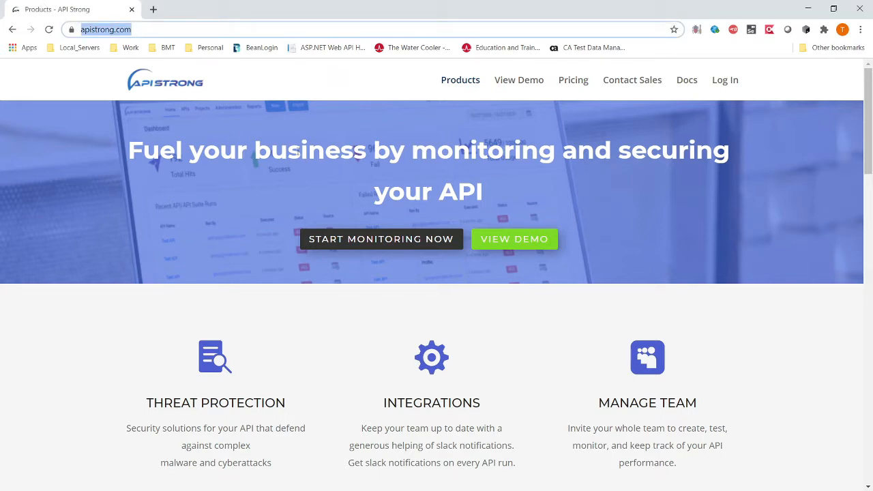
scroll(334, 245, "down", 2)
scroll(334, 245, "down", 2)
scroll(334, 245, "up", 3)
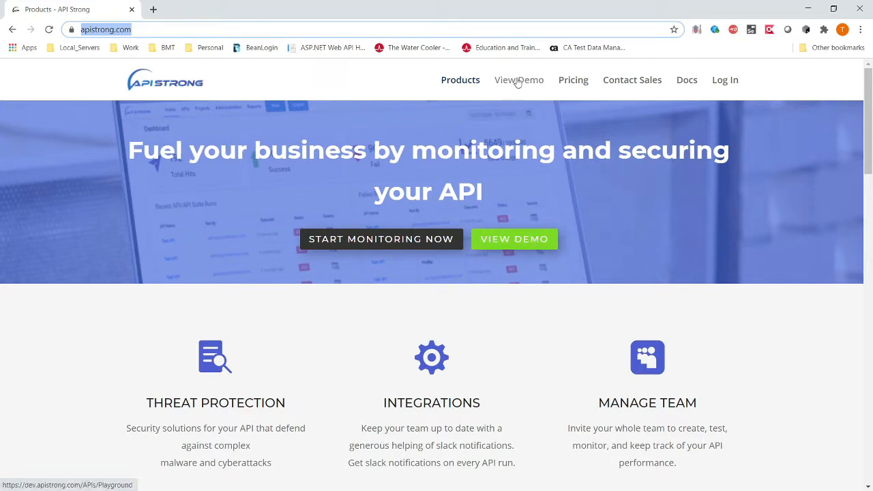
left_click(528, 249)
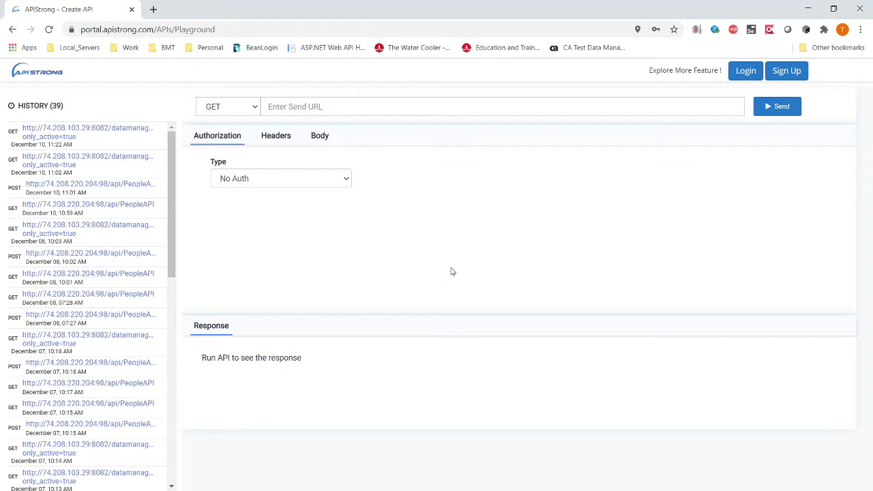
left_click(154, 9)
left_click_drag(183, 13, 1, 179)
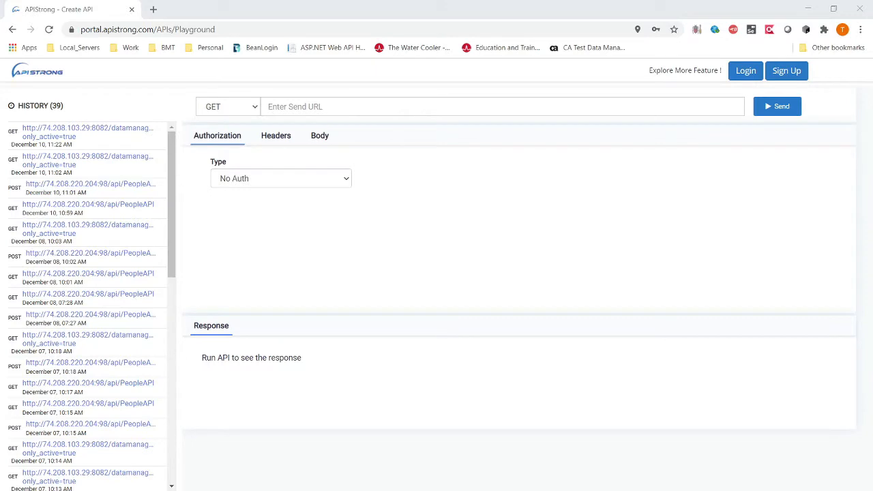
left_click(344, 112)
type("http://74.208.220.204:98/api/PeopleAPI")
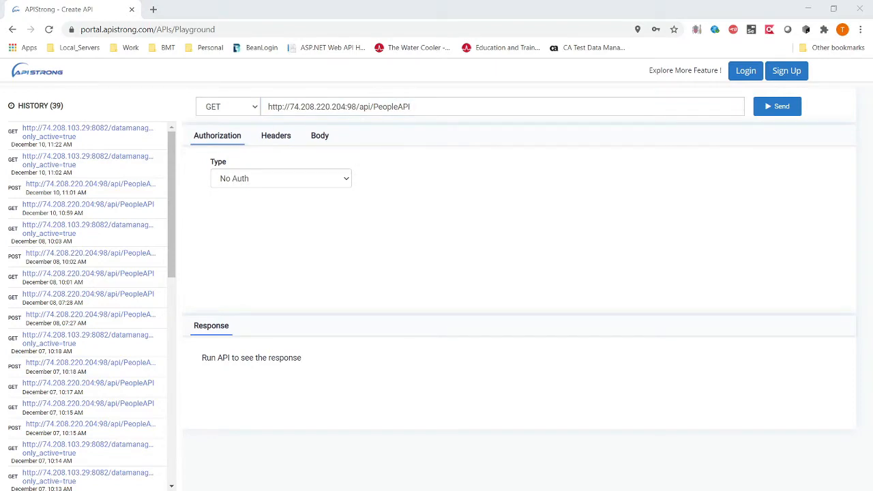
left_click(777, 107)
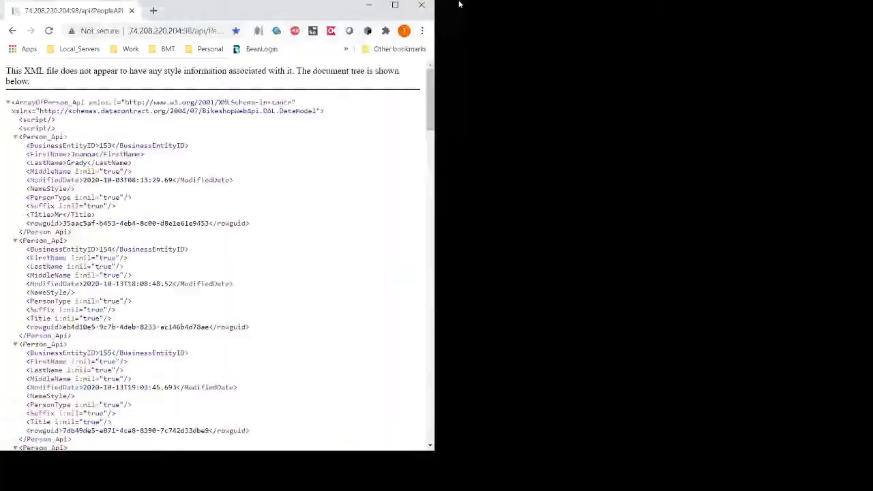
left_click(395, 5)
scroll(350, 244, "down", 8)
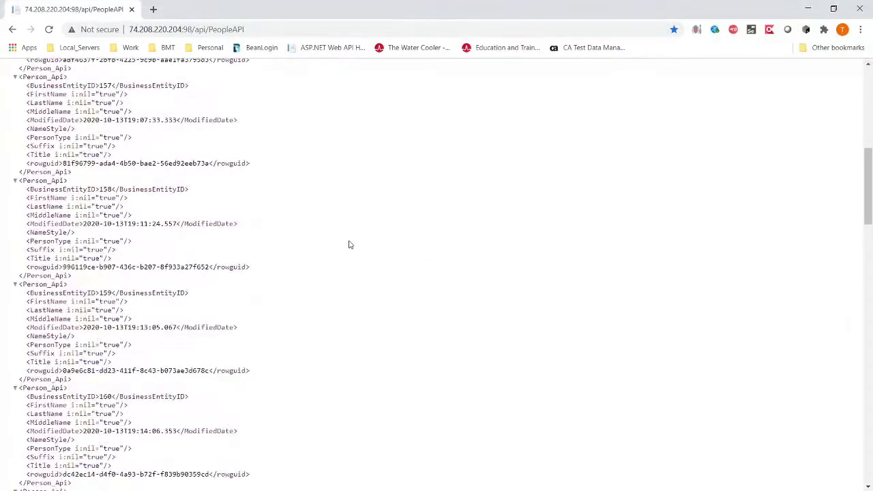
scroll(350, 243, "up", 8)
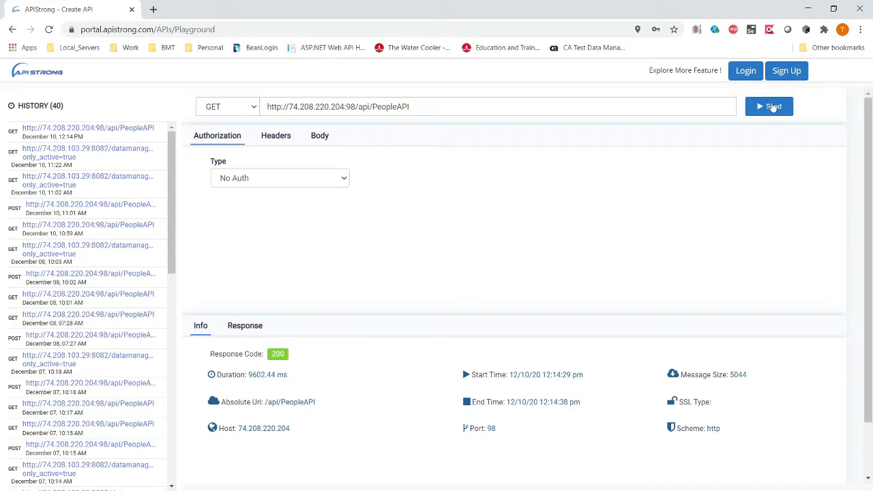
double_click(276, 354)
left_click(324, 364)
double_click(254, 375)
left_click(370, 390)
left_click_drag(292, 431, 233, 431)
left_click(403, 425)
left_click_drag(316, 403, 259, 402)
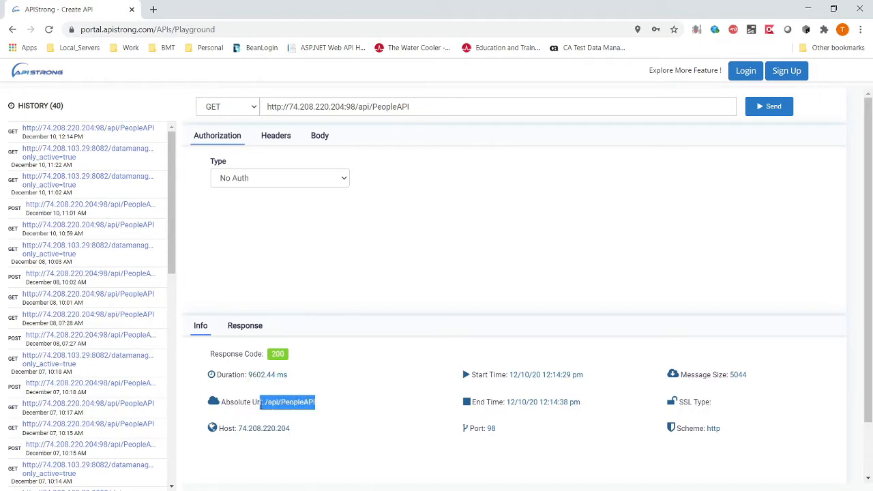
left_click_drag(585, 375, 517, 375)
left_click_drag(588, 402, 549, 402)
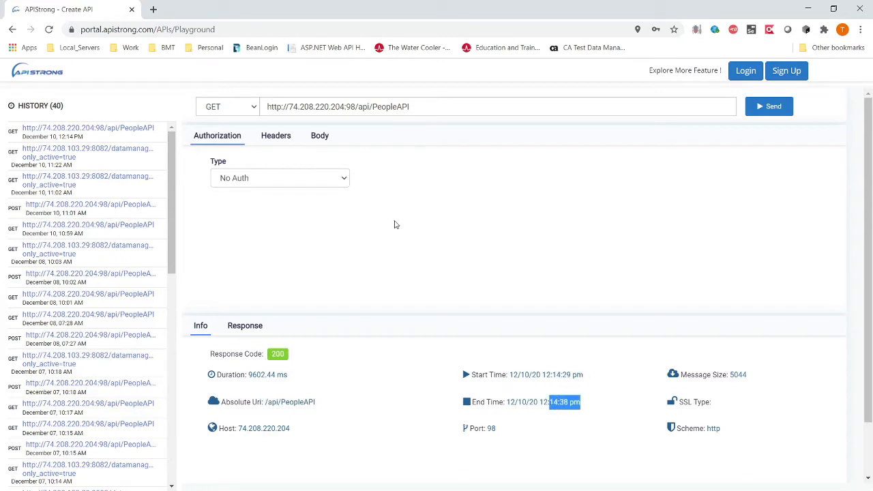
left_click_drag(748, 374, 729, 374)
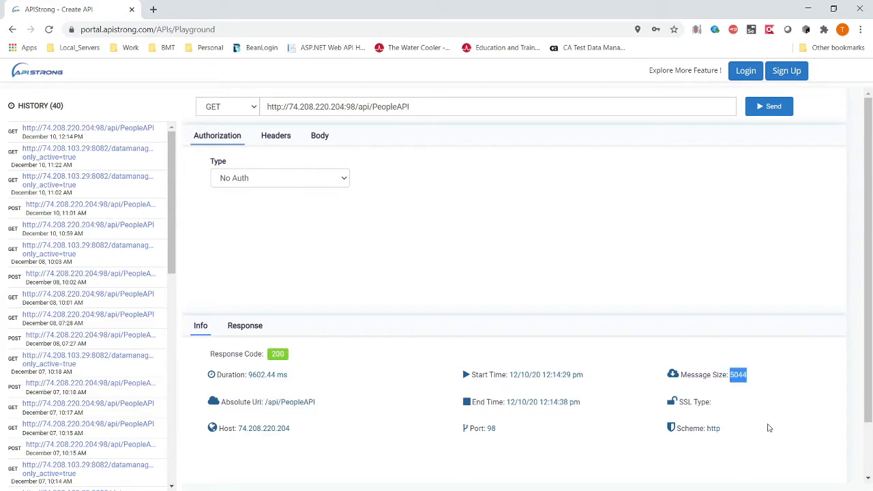
left_click(768, 428)
mouse_move(244, 375)
left_mouse_down()
mouse_move(297, 376)
mouse_move(250, 375)
left_mouse_up()
left_click(303, 376)
left_click_drag(730, 374, 748, 375)
left_click(769, 391)
Display the PeopleAPI response body and headers.
left_click(247, 326)
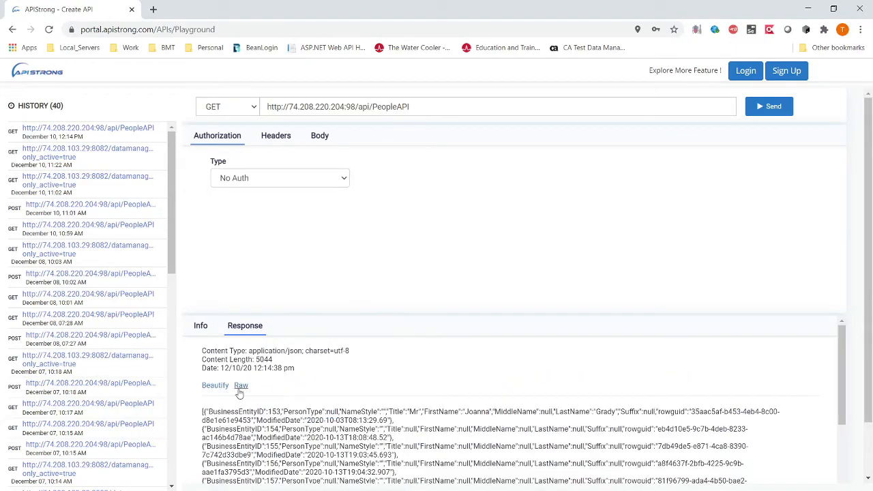
scroll(251, 424, "down", 3)
scroll(252, 424, "down", 3)
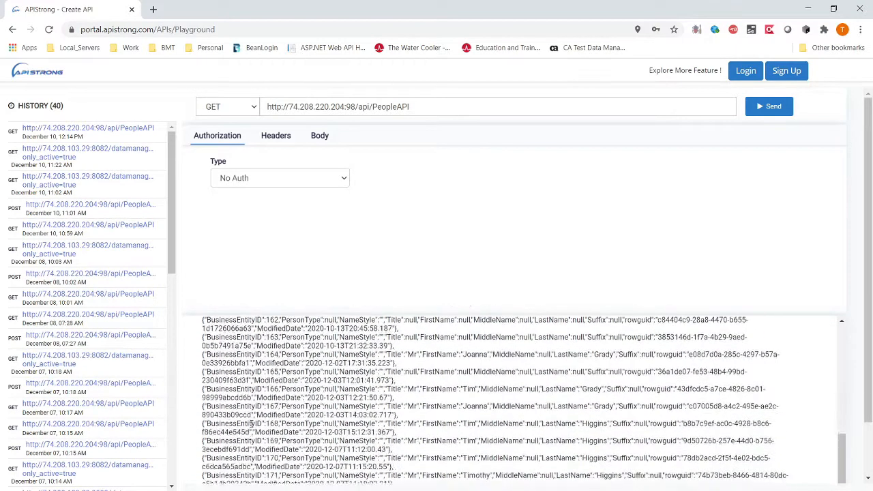
scroll(213, 384, "up", 8)
Beautify the response JSON and scroll through the person records.
left_click(212, 384)
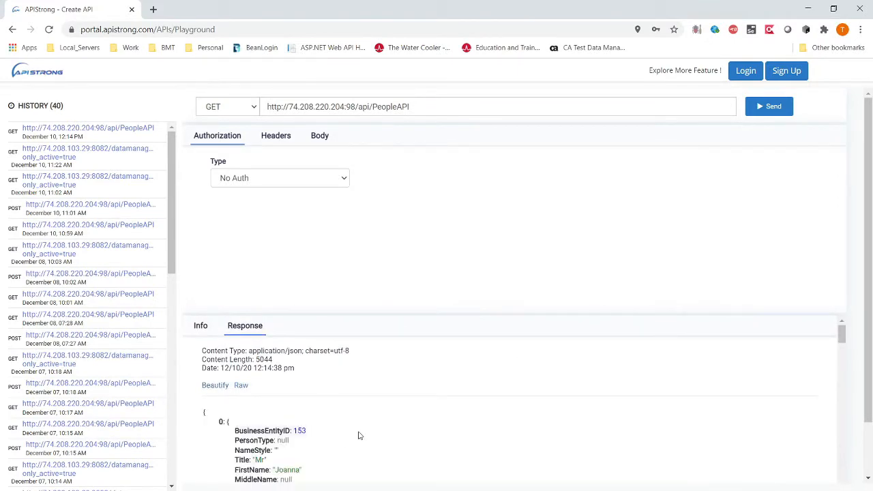
scroll(357, 433, "down", 3)
scroll(359, 435, "down", 4)
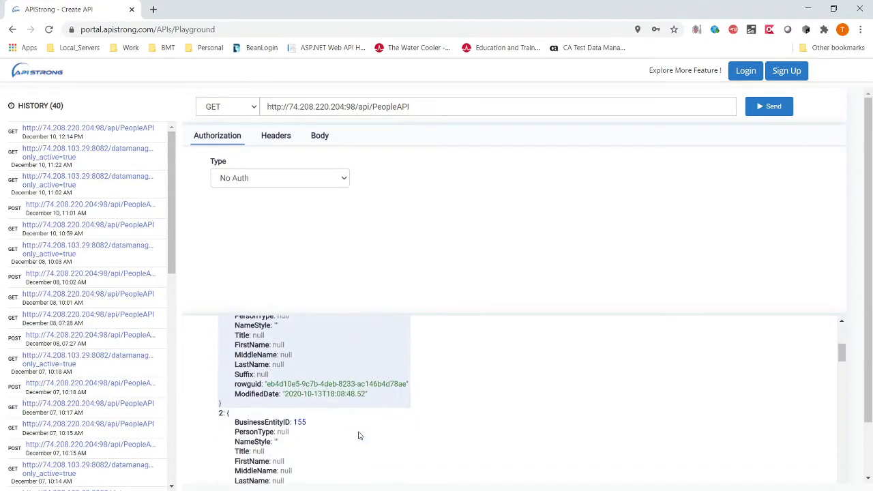
scroll(360, 430, "down", 3)
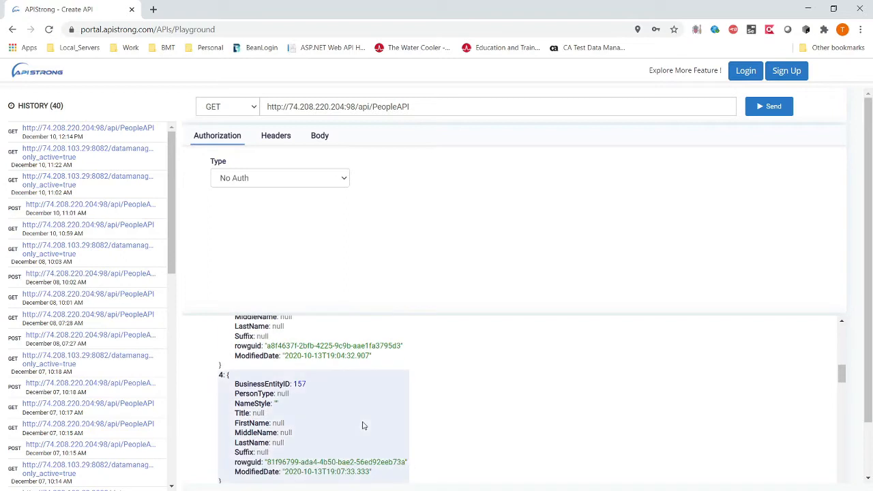
scroll(362, 425, "up", 8)
scroll(363, 426, "up", 1)
scroll(361, 425, "down", 3)
scroll(361, 424, "up", 3)
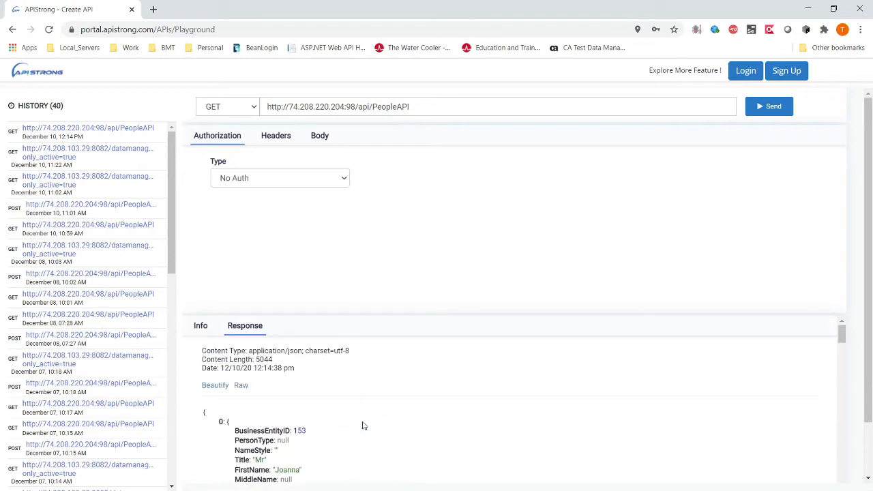
left_click(240, 179)
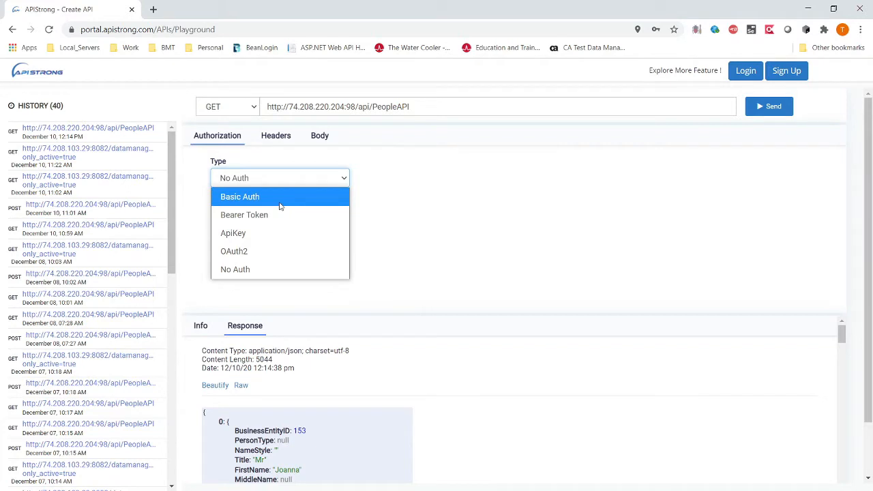
Keep No Auth and paste the first response record (ID 153) into the request body.
left_click(264, 269)
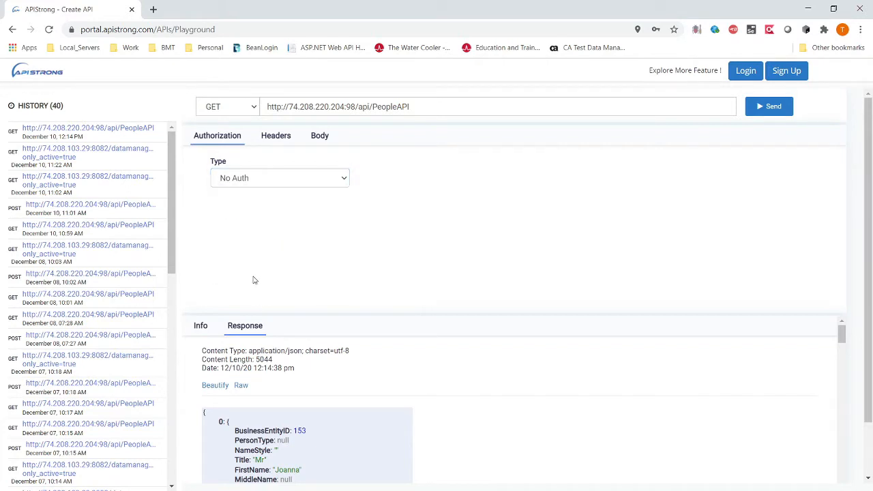
left_click(271, 134)
left_click(280, 189)
key("Tab")
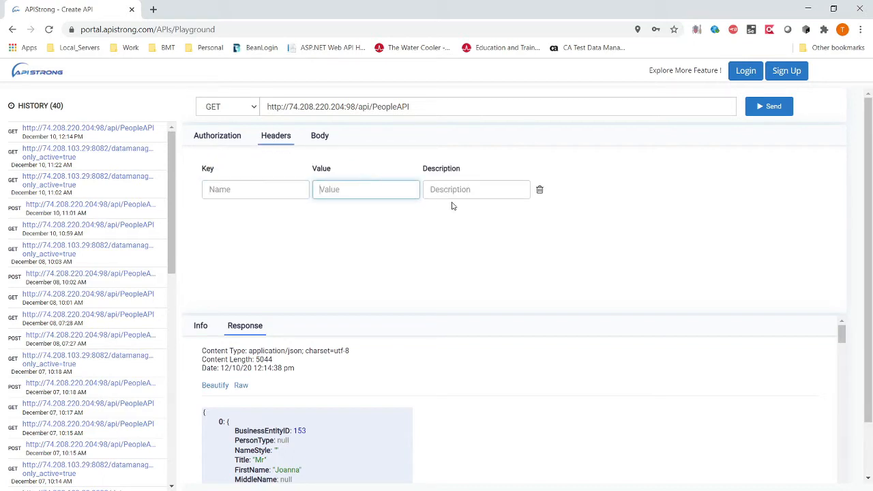
left_click(319, 135)
left_click(309, 210)
scroll(298, 403, "down", 2)
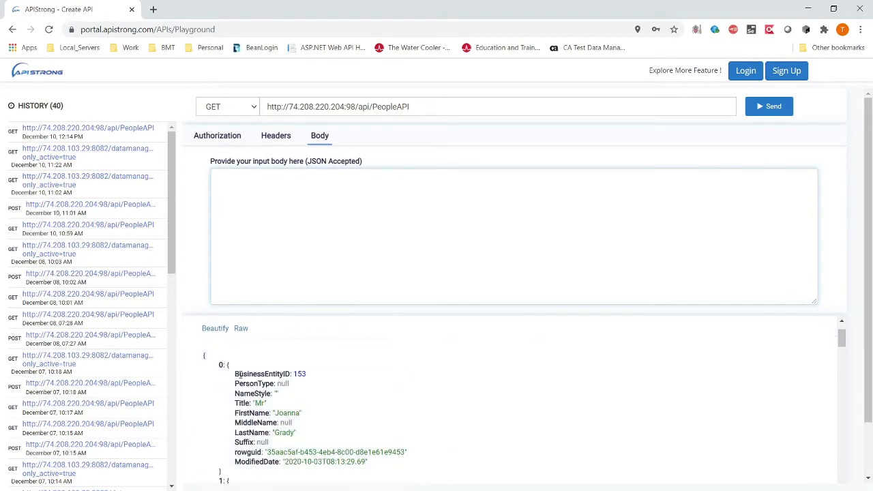
left_click_drag(226, 365, 247, 473)
key("ctrl+c")
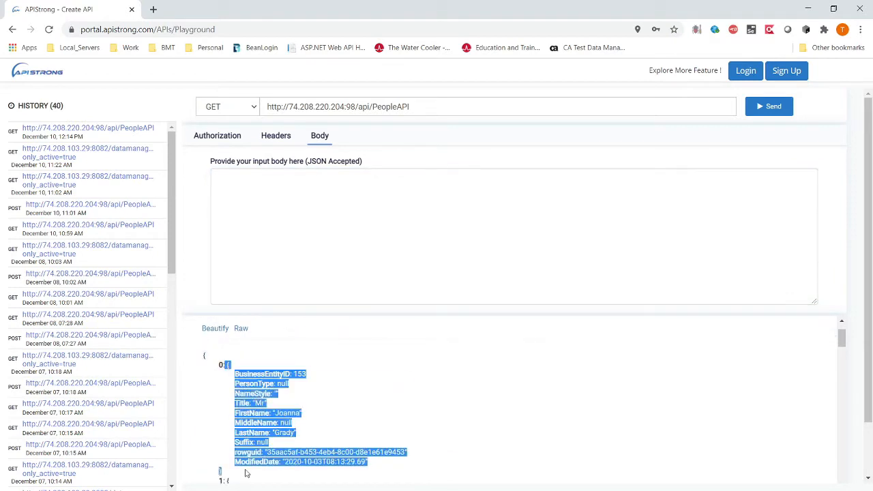
left_click(325, 232)
key("ctrl+v")
Remove the BusinessEntityID line, fix the commas, and change the names to David and Gilmou.
left_click_drag(301, 184, 227, 184)
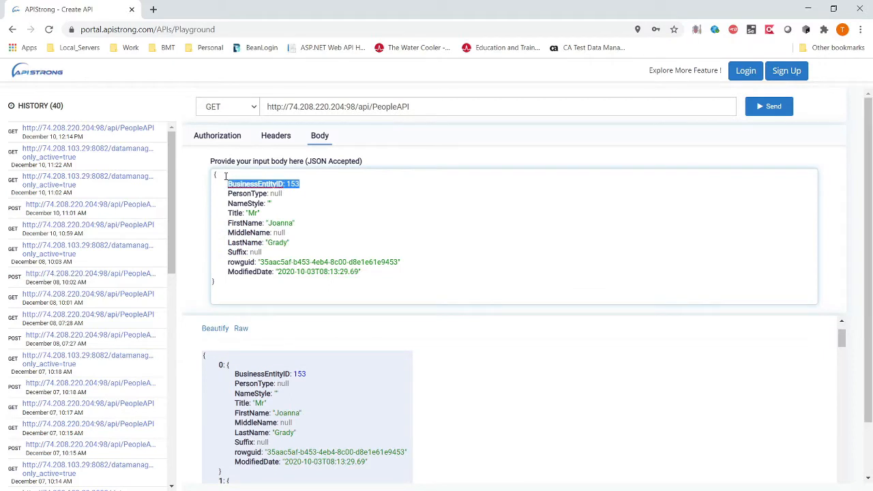
key("Delete")
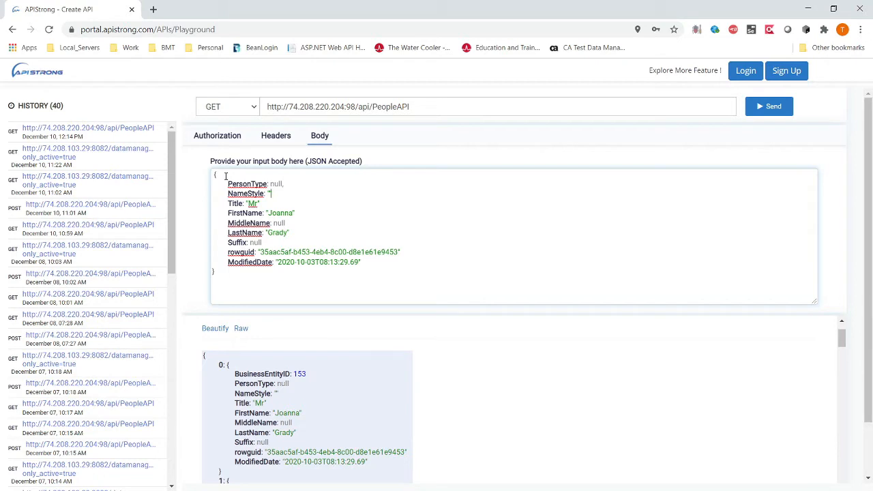
type("\",,")
key("Down")
type("\"")
key("shift+Left")
key("shift+Left")
key("shift+Left")
key("shift+Left")
key("shift+Left")
key("shift+Left")
type("David")
key("shift+Left")
key("shift+Left")
key("shift+Left")
key("shift+Left")
type("ilmou")
Send the edited record as a POST request and get a 'complete' response.
scroll(350, 279, "down", 2)
scroll(351, 273, "up", 2)
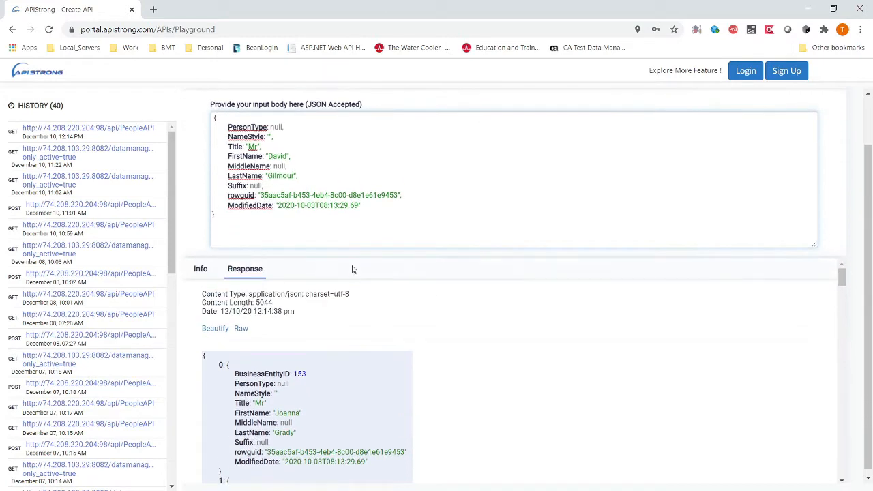
scroll(350, 232, "up", 2)
left_click(254, 111)
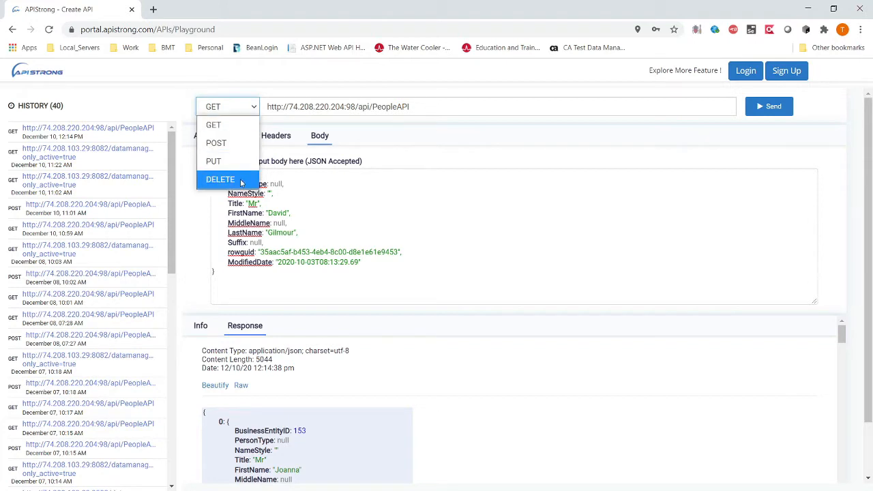
left_click(238, 151)
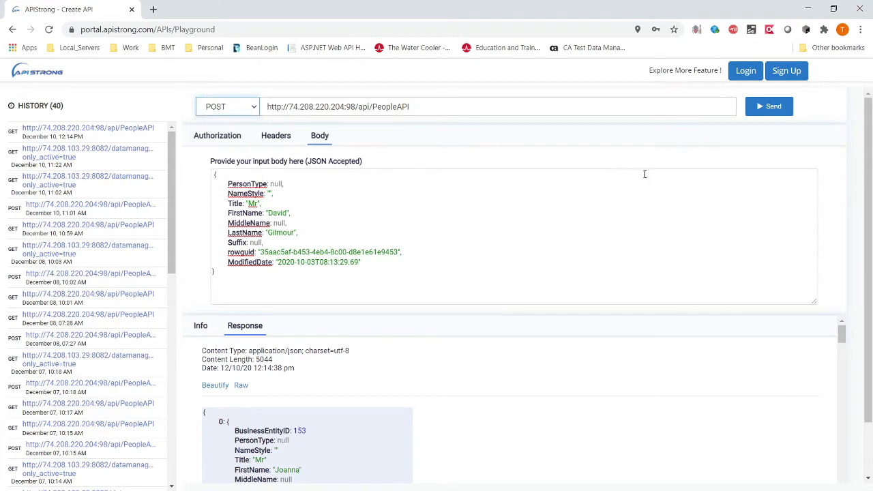
left_click(767, 107)
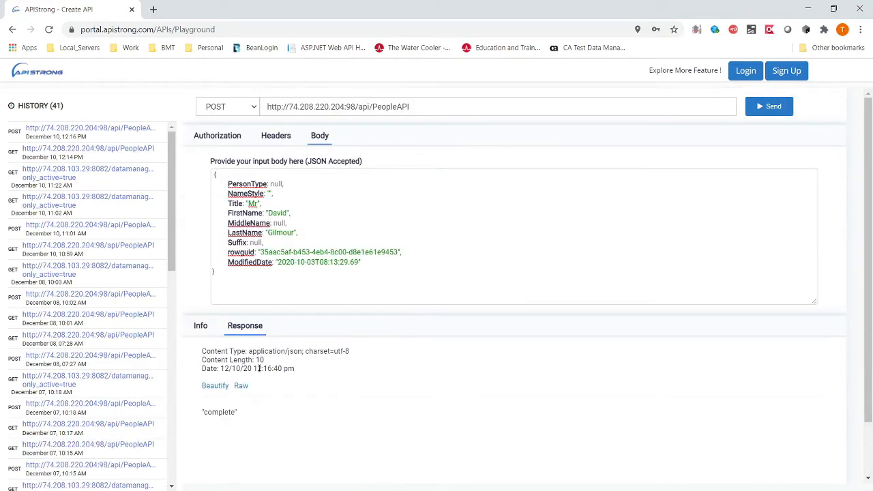
double_click(219, 412)
left_click(282, 413)
left_click_drag(558, 0, 557, 4)
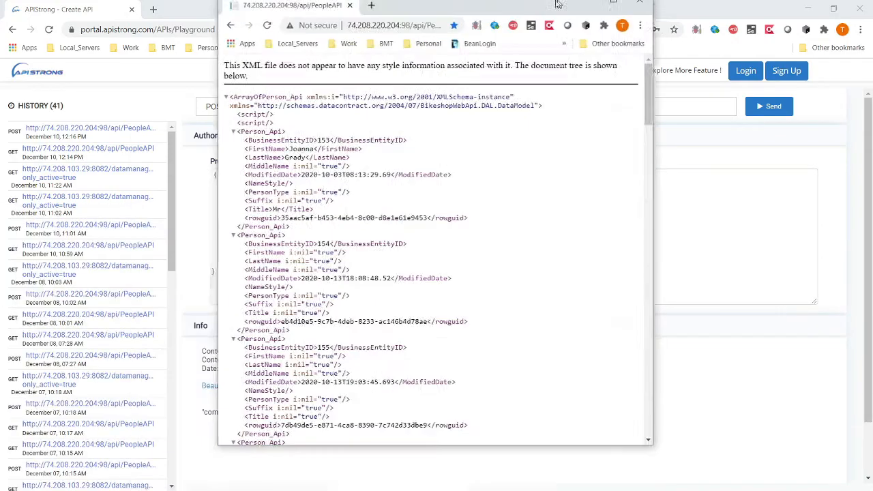
Reload the PeopleAPI XML page and bookmark it under the name 'gi'.
left_click(48, 30)
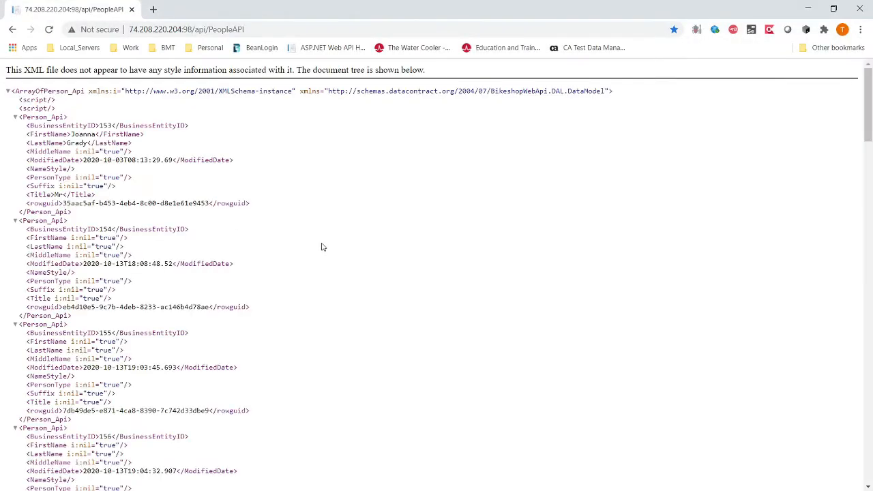
key("ctrl+d")
type("gilmour")
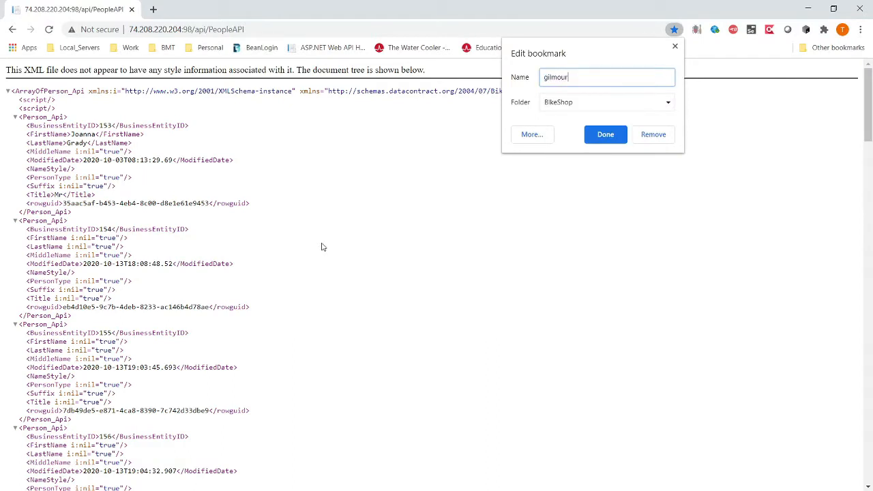
key("Return")
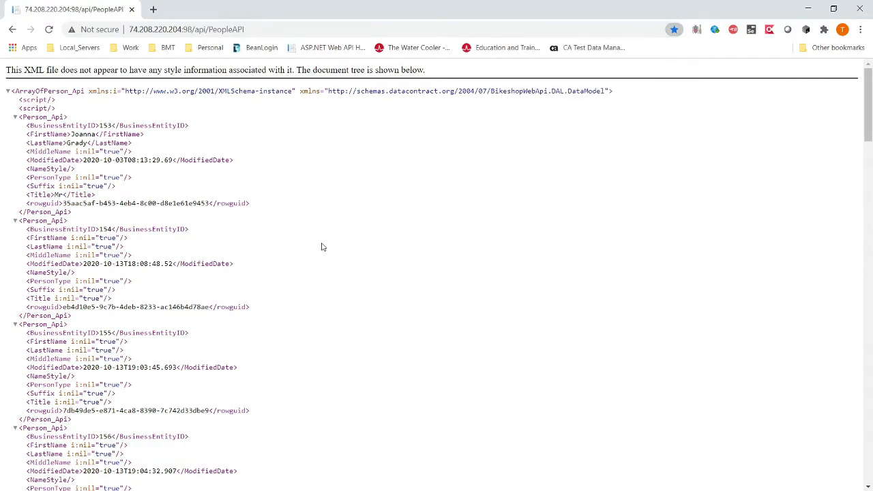
Find 'gilmou' in the XML, inspect the new record's ModifiedDate, and close the tab.
key("ctrl+f")
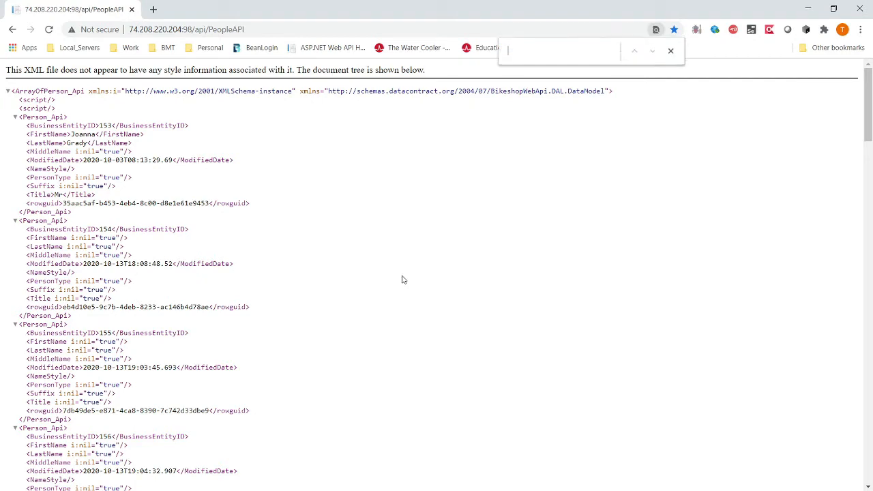
type("gilmou")
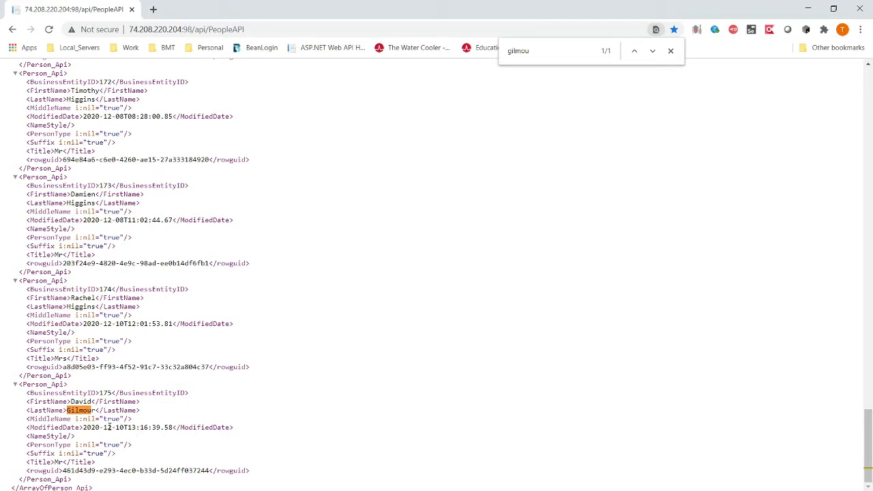
left_click_drag(108, 428, 120, 430)
left_click(133, 452)
double_click(107, 429)
double_click(119, 427)
double_click(101, 427)
left_click(131, 10)
left_click(401, 275)
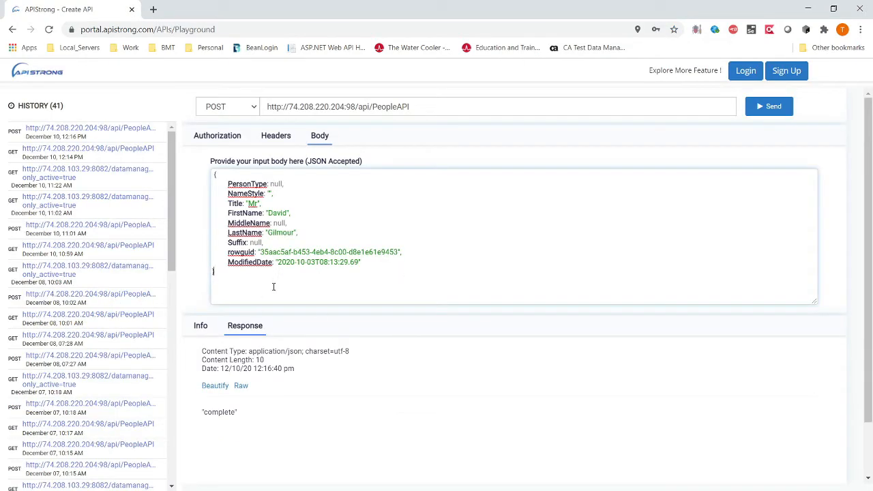
Load the earlier GET datamanagement applications request from the history.
left_click(225, 140)
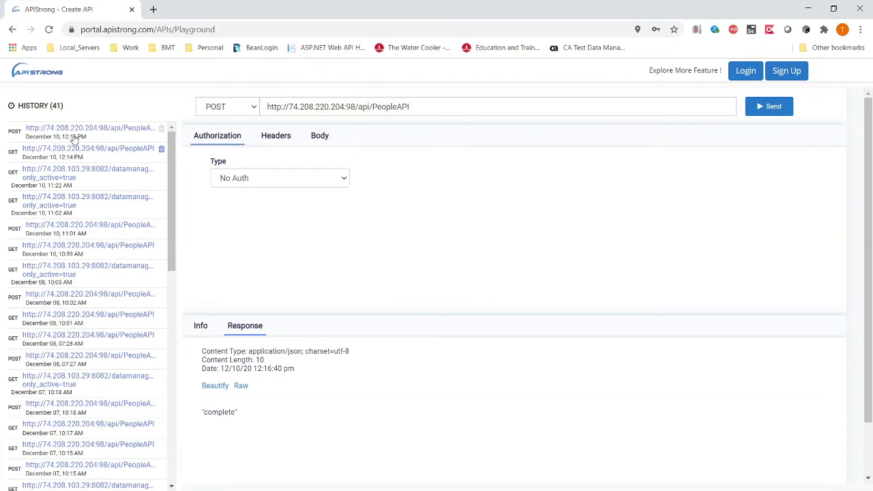
scroll(105, 245, "down", 8)
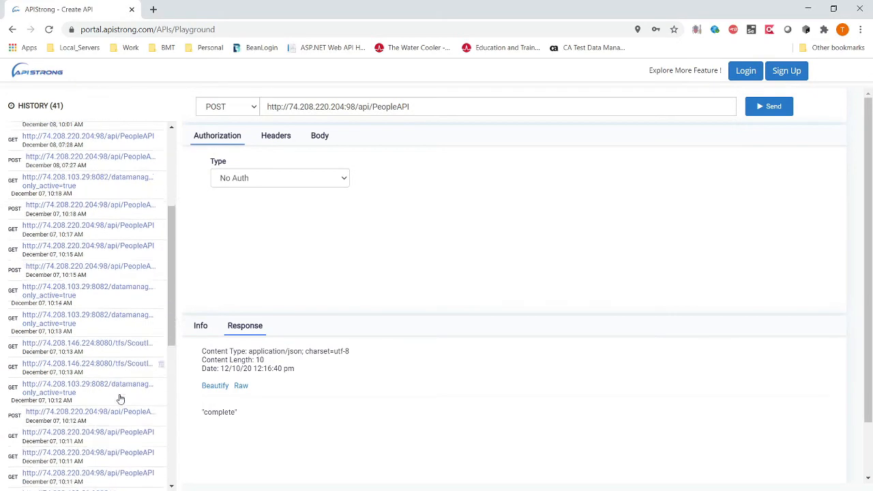
scroll(118, 437, "up", 6)
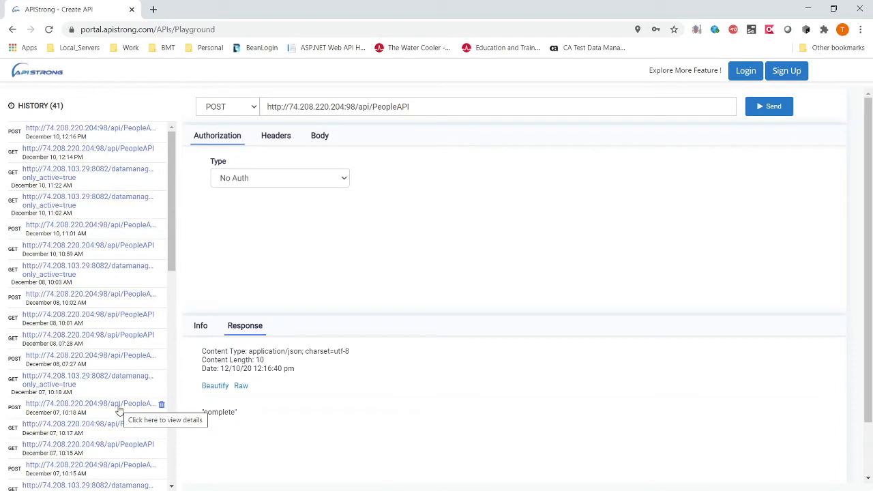
left_click(100, 171)
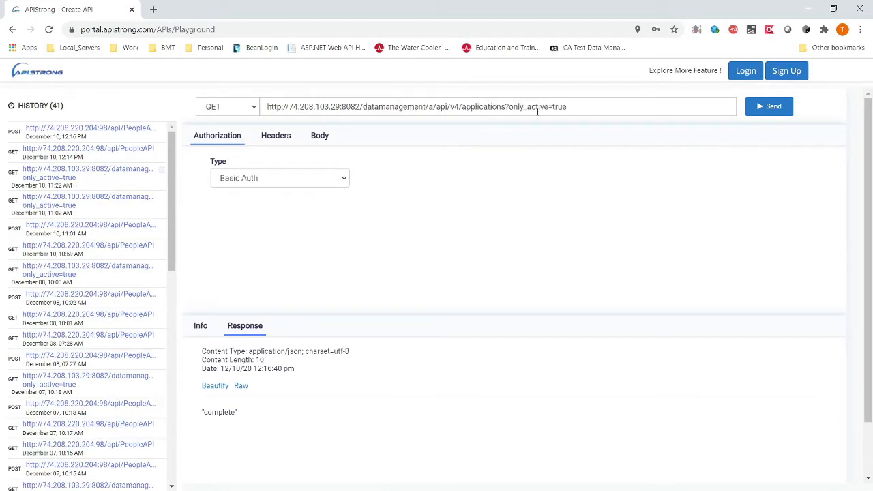
double_click(413, 106)
left_click(444, 176)
double_click(405, 107)
left_click(413, 178)
double_click(405, 106)
left_click(312, 106)
left_click(468, 177)
Set the request's authorization type to Basic Auth with the saved credentials.
left_click(280, 139)
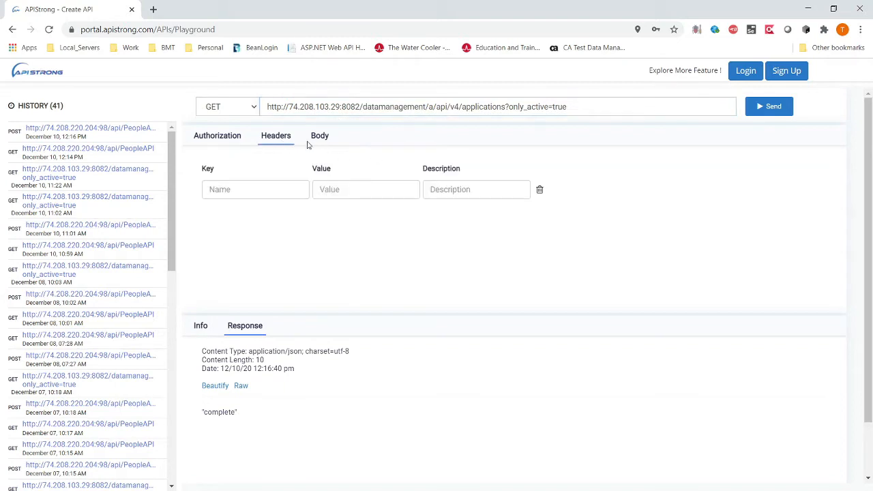
left_click(317, 139)
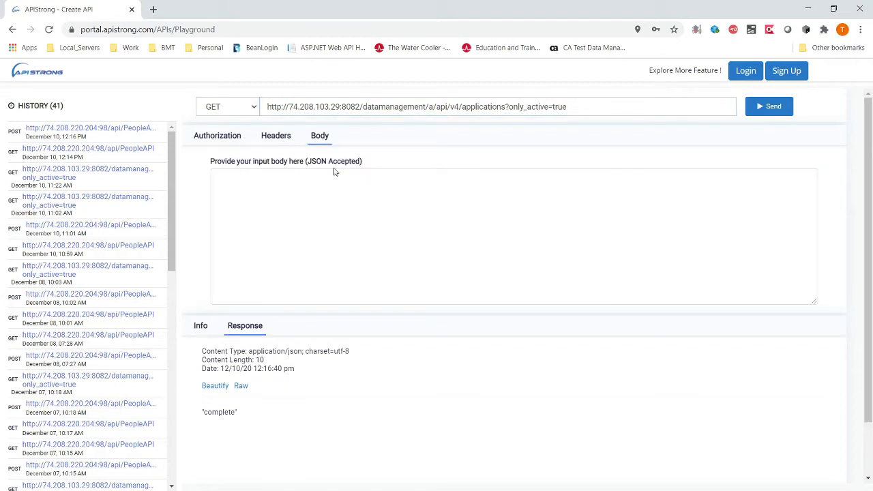
left_click(222, 141)
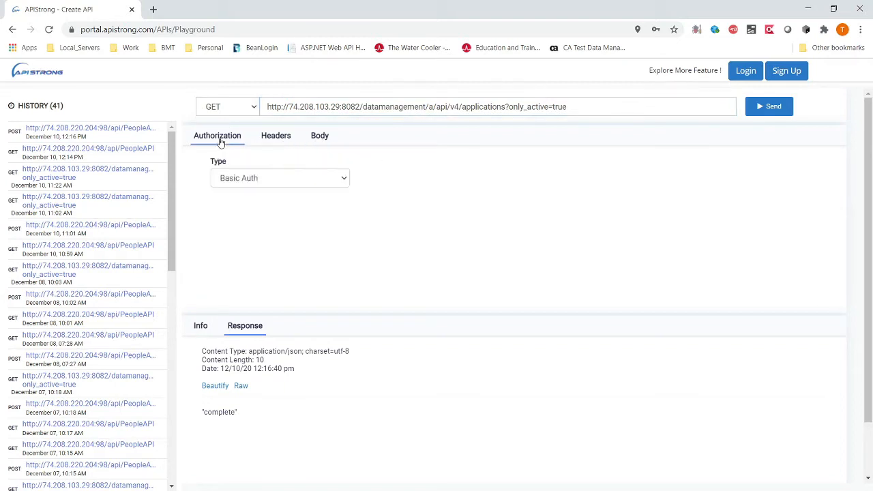
left_click(249, 181)
left_click(269, 232)
left_click(279, 178)
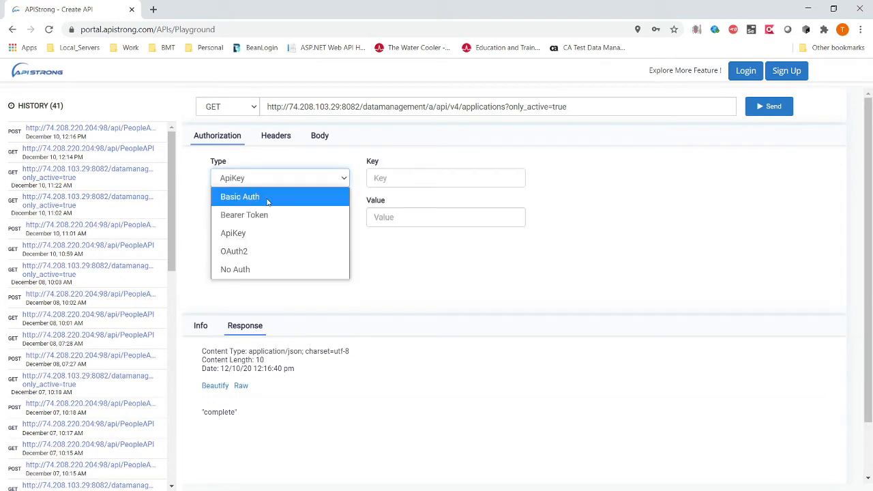
left_click(266, 198)
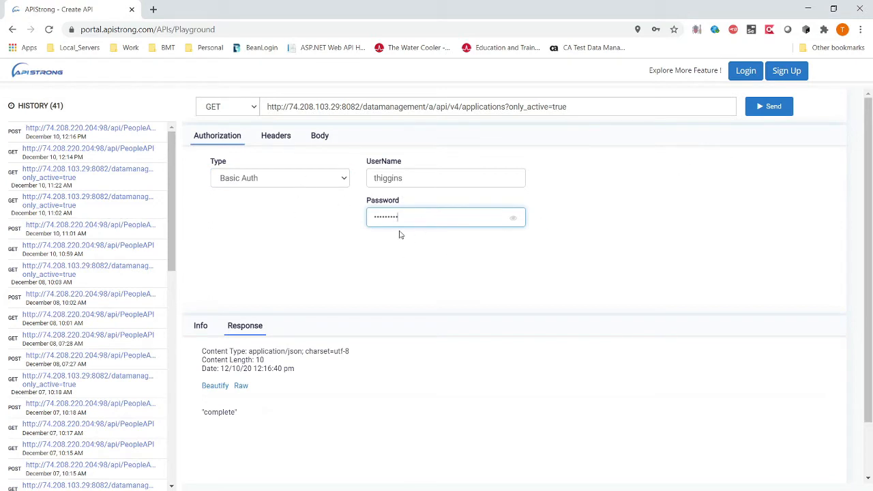
left_click(309, 386)
Send the applications request, beautify its JSON response, and return to the apistrong.com home page.
left_click(771, 106)
left_click(292, 413)
double_click(477, 107)
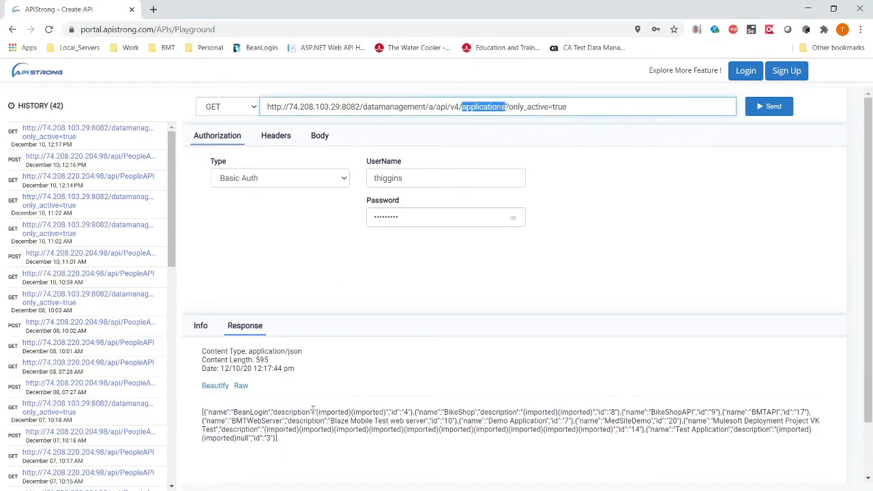
left_click(204, 386)
scroll(341, 430, "down", 5)
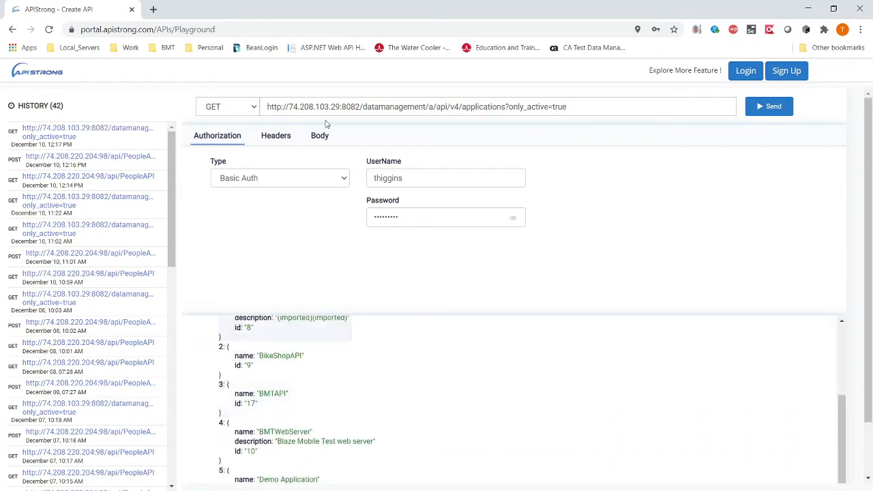
left_click(355, 106)
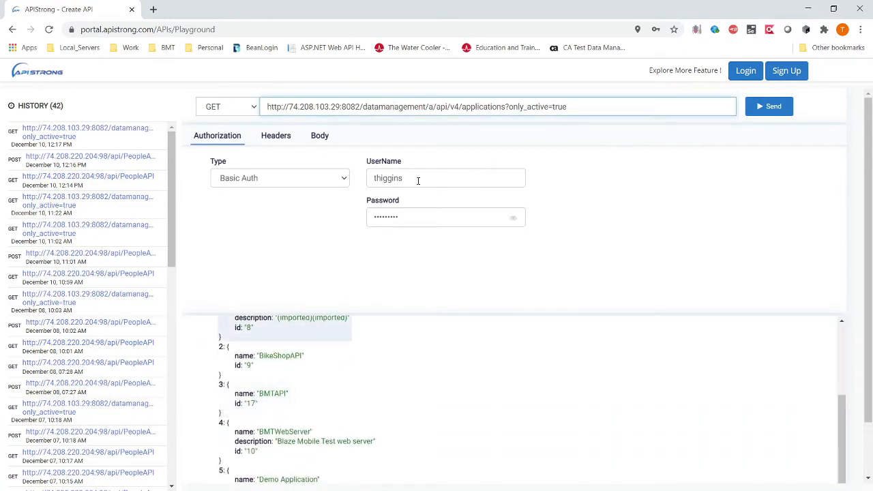
left_click(364, 257)
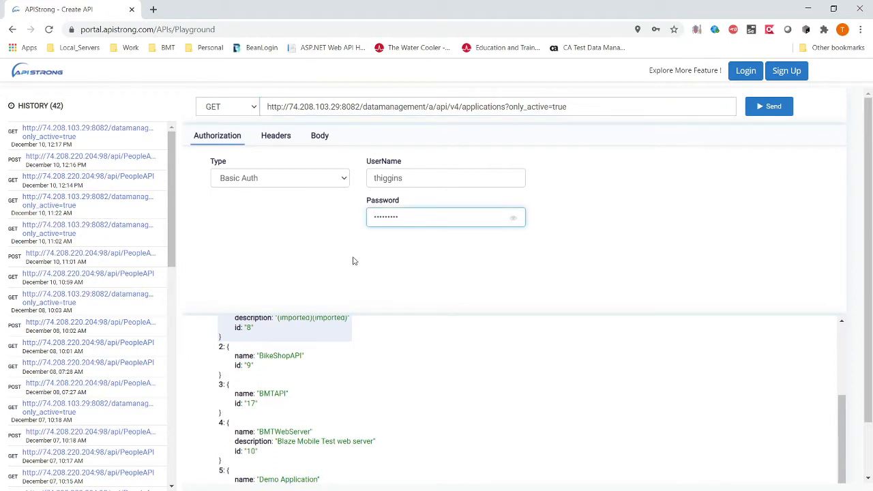
left_click(314, 236)
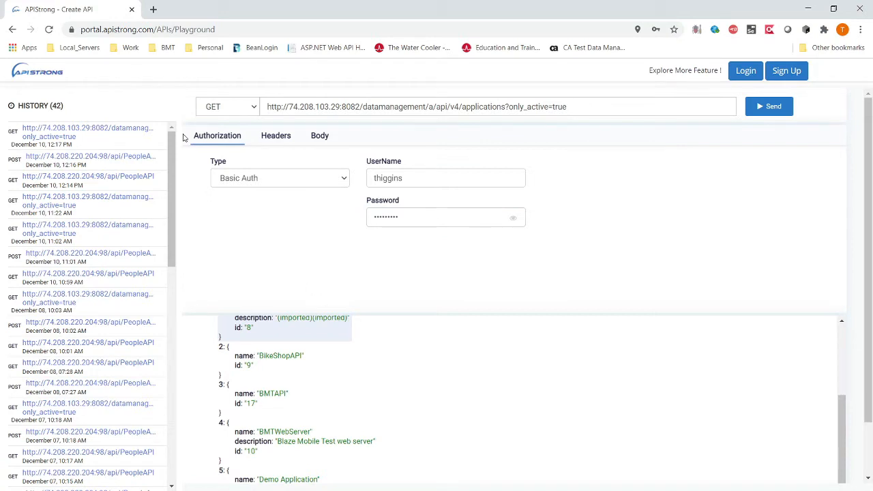
left_click(38, 73)
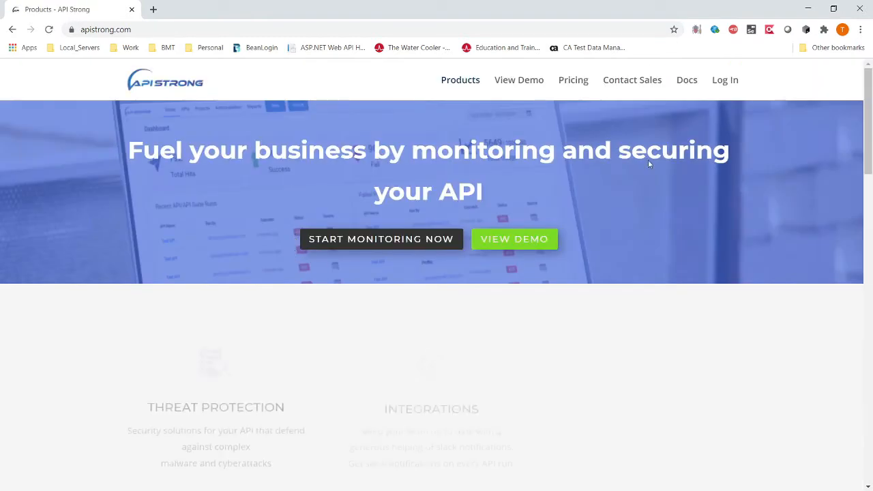
Go to Log In, then replace 'portal' with 'dev' in the address to load the dev.apistrong.com dashboard.
left_click(720, 87)
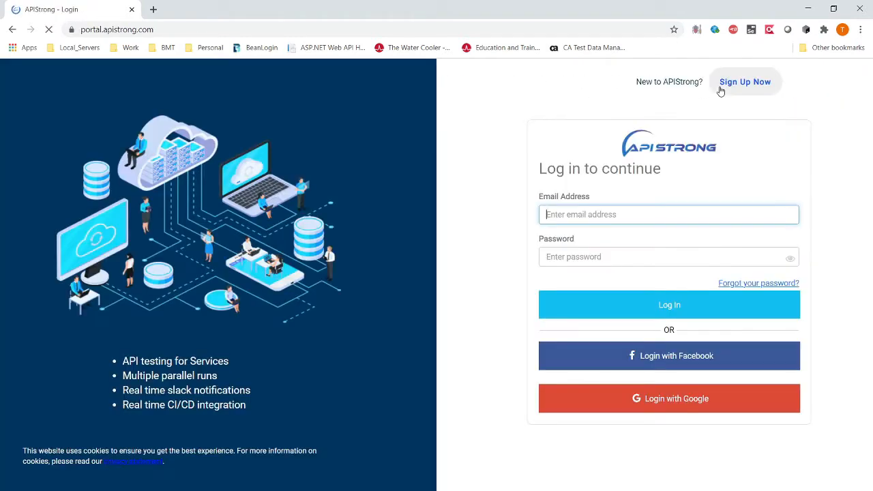
left_click(88, 32)
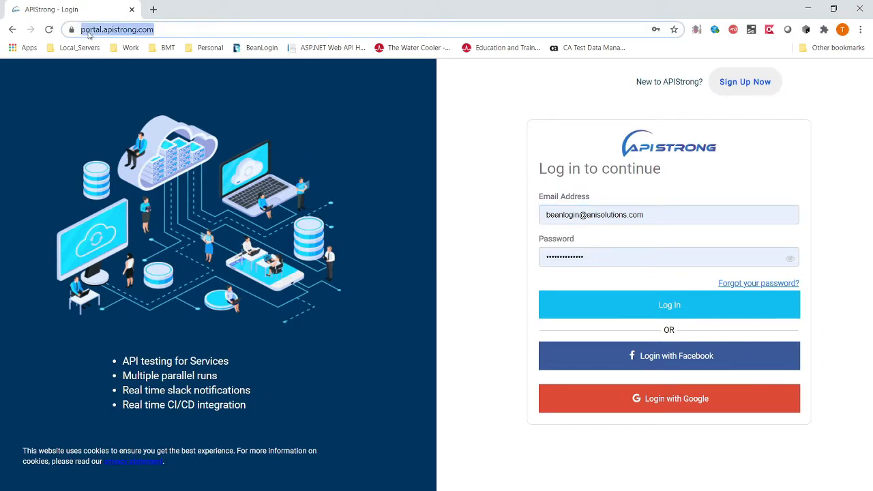
double_click(88, 31)
double_click(113, 31)
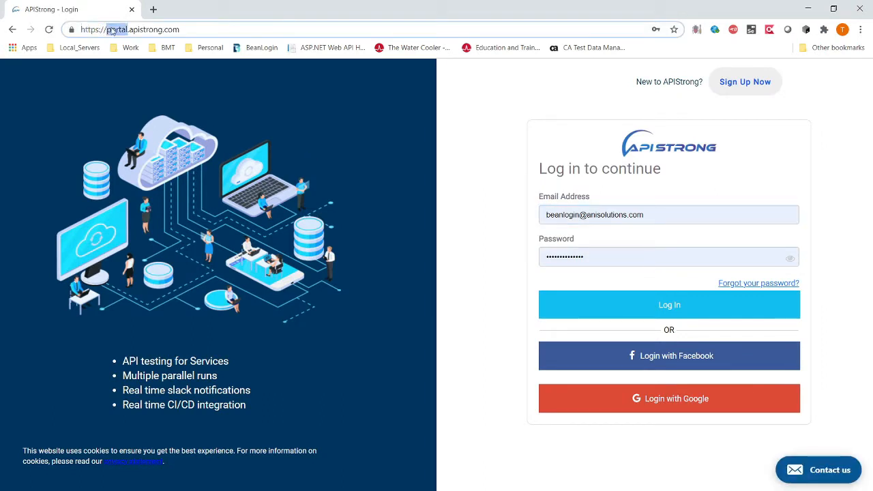
type("dev")
key("Return")
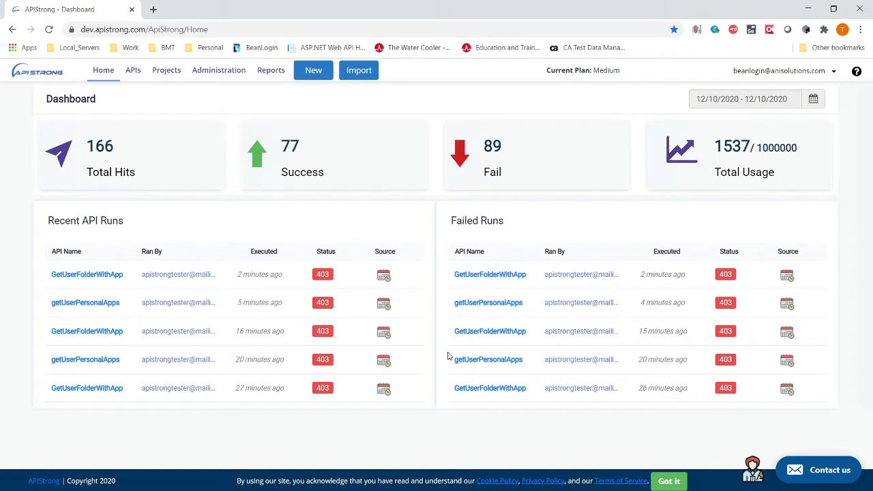
Create a new project 'People data' with description 'This is a demo of people data'.
double_click(133, 173)
left_click(619, 190)
left_click(316, 75)
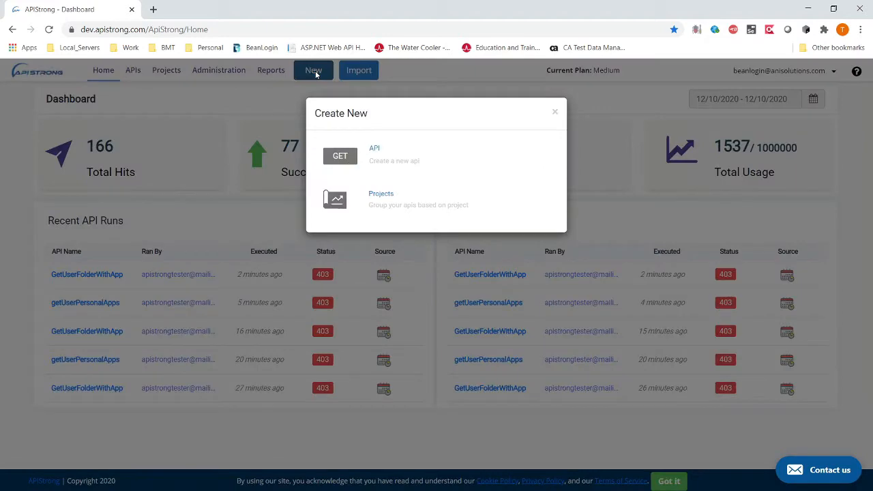
left_click(388, 197)
type("People data")
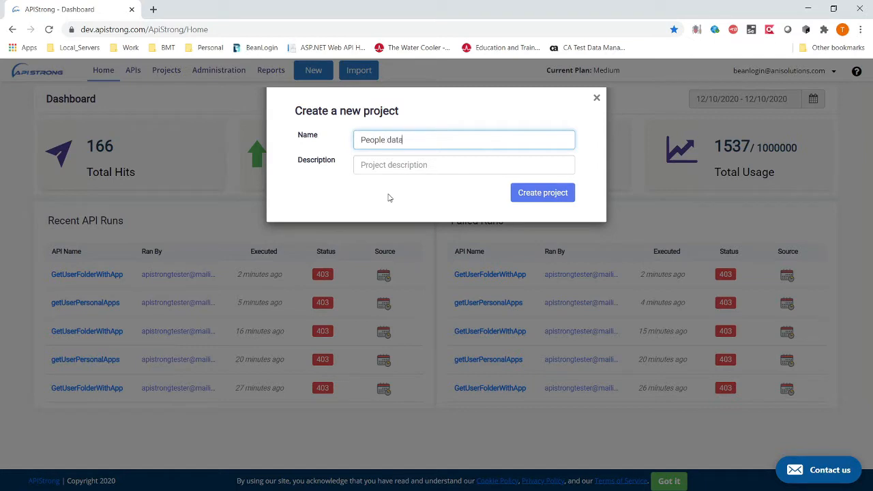
key("Tab")
type("This is a demo of people data")
key("Return")
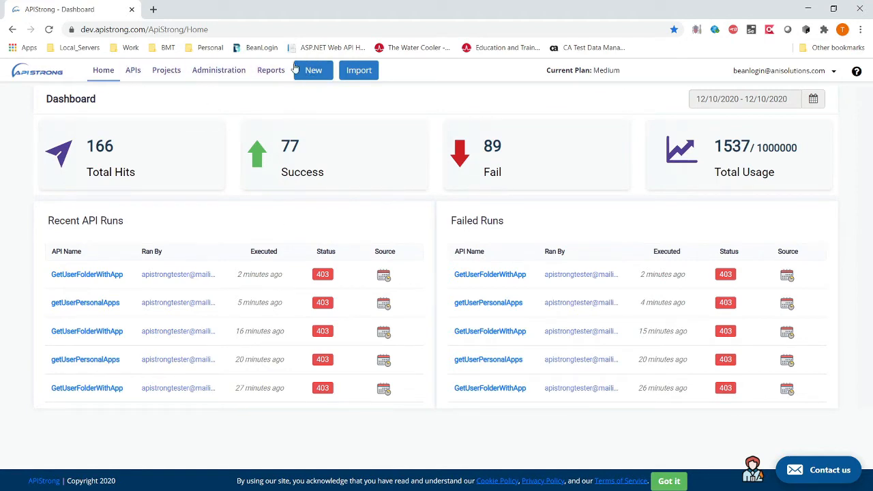
Check the new API's project choices, then view the Projects page listing People data.
left_click(315, 71)
left_click(371, 147)
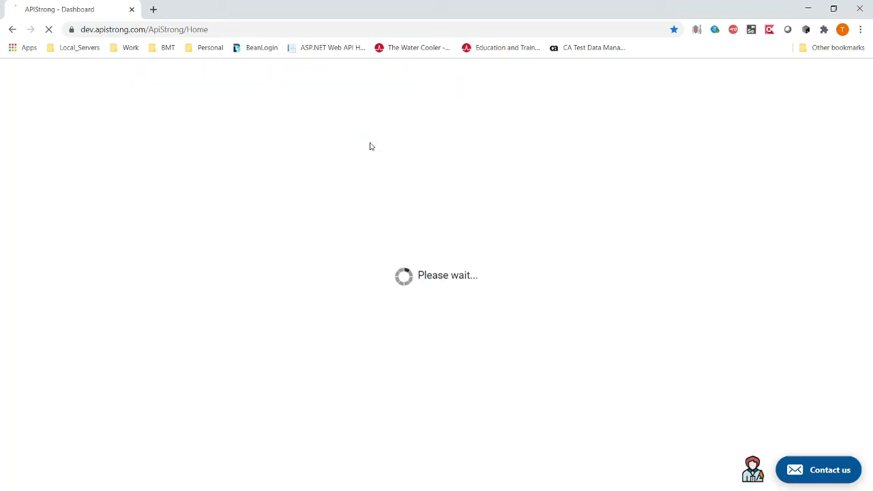
left_click(162, 143)
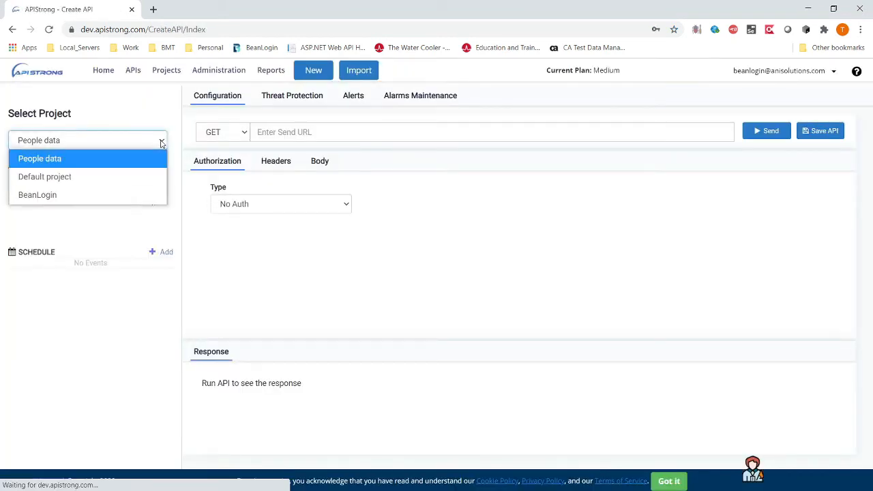
left_click(166, 70)
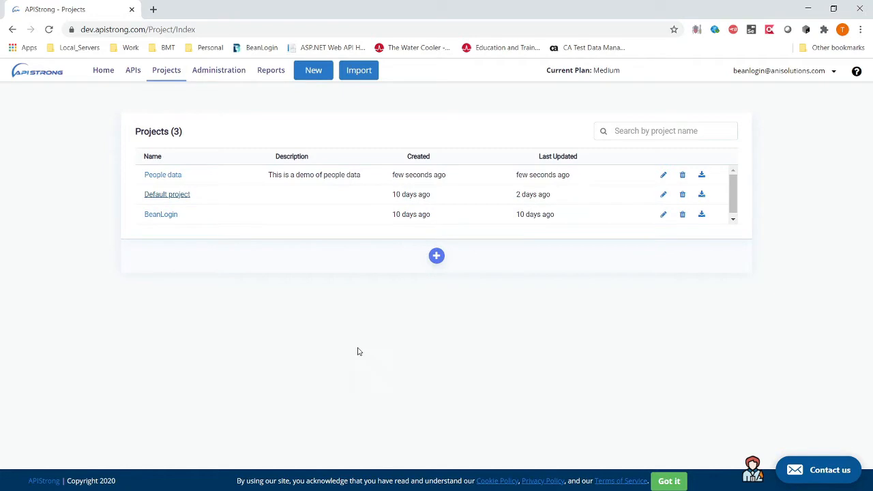
Create a new API from the pasted PeopleAPI address and save it.
left_click(321, 73)
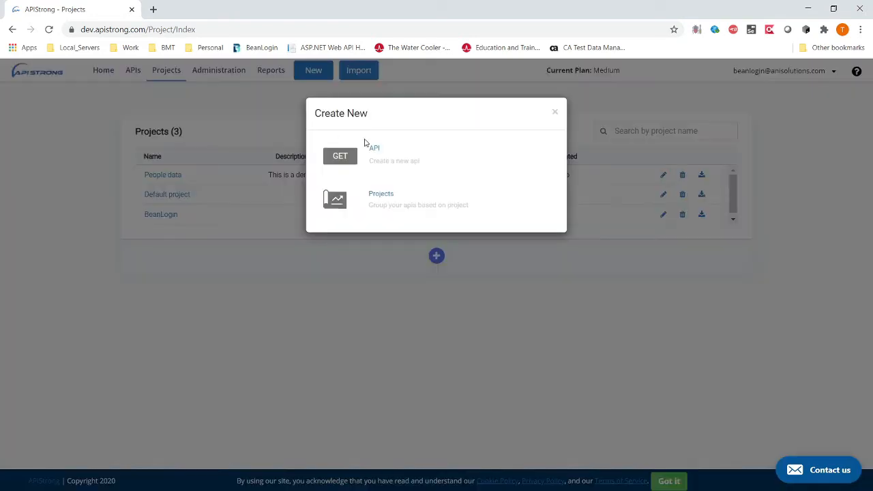
left_click(370, 152)
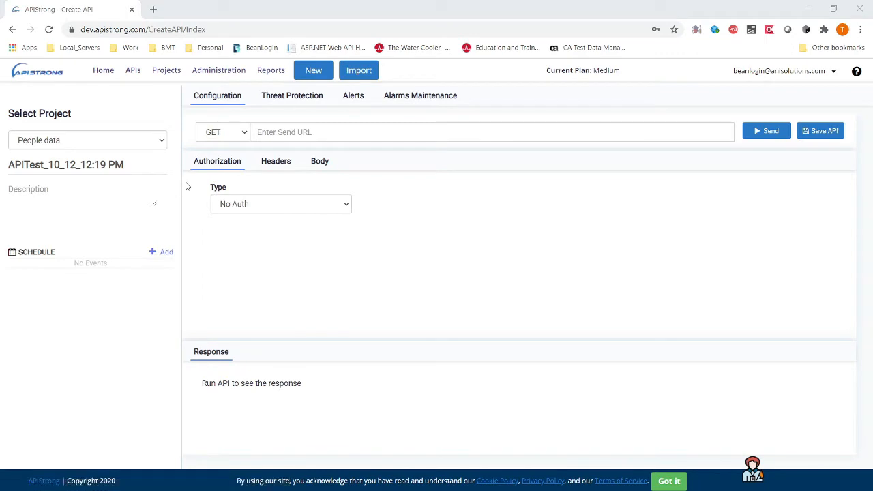
left_click(307, 133)
type("http://74.208.220.204:98/api/PeopleAPI")
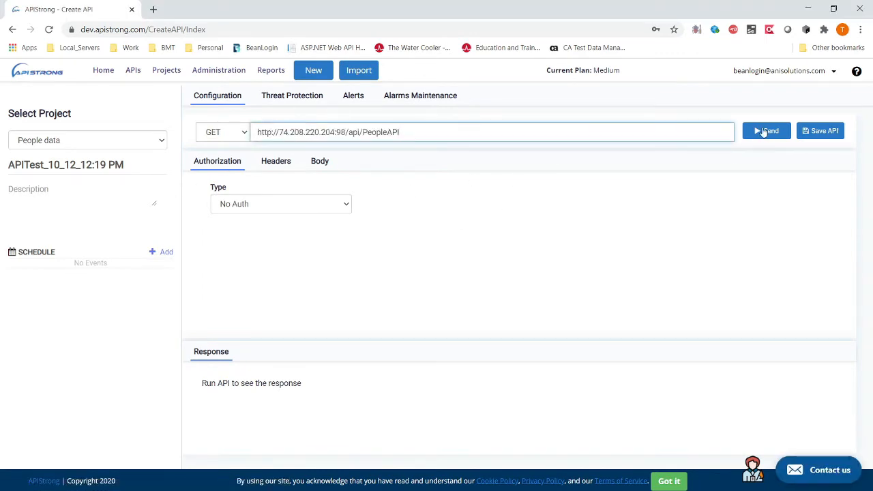
left_click(833, 132)
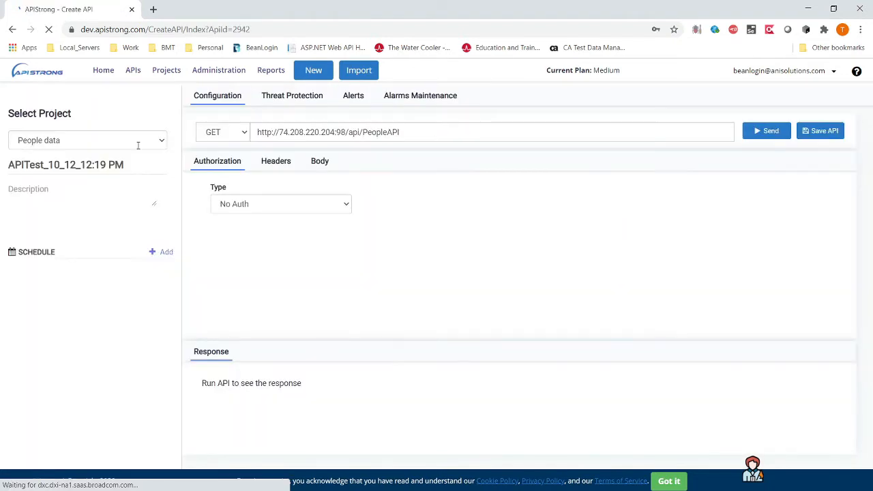
Keep project People data, rename the API 'People Data', add description 'This is a demo of people data', save.
left_click(79, 145)
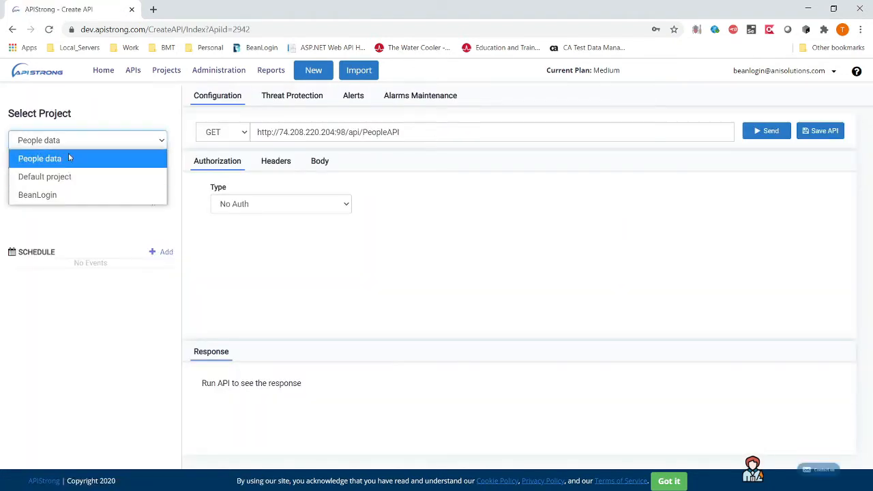
left_click(69, 158)
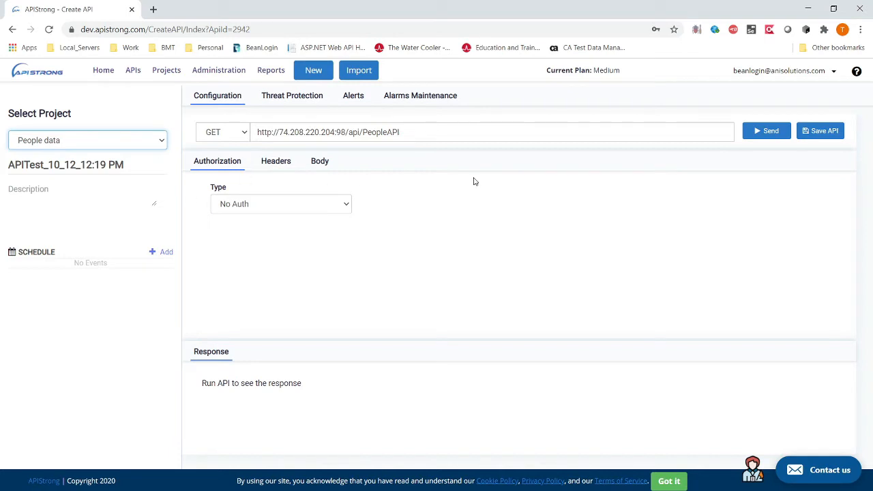
left_click_drag(125, 164, 7, 164)
type("People Data")
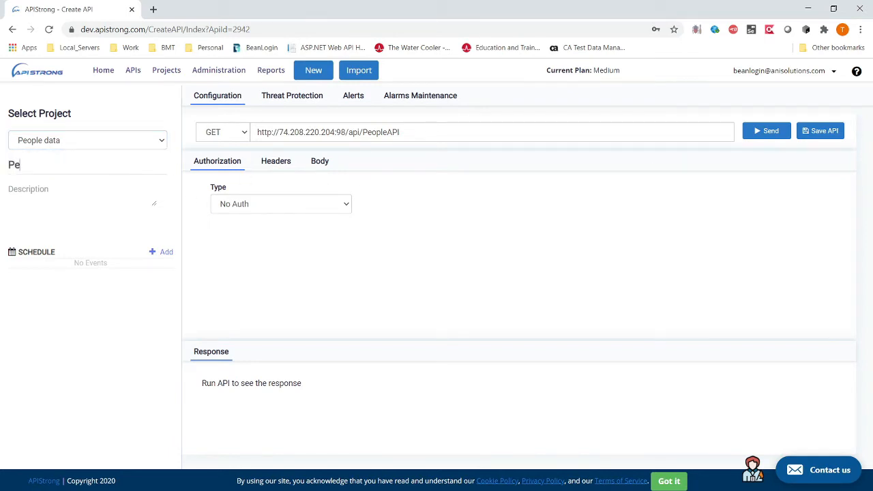
key("Tab")
type("This is a demo of")
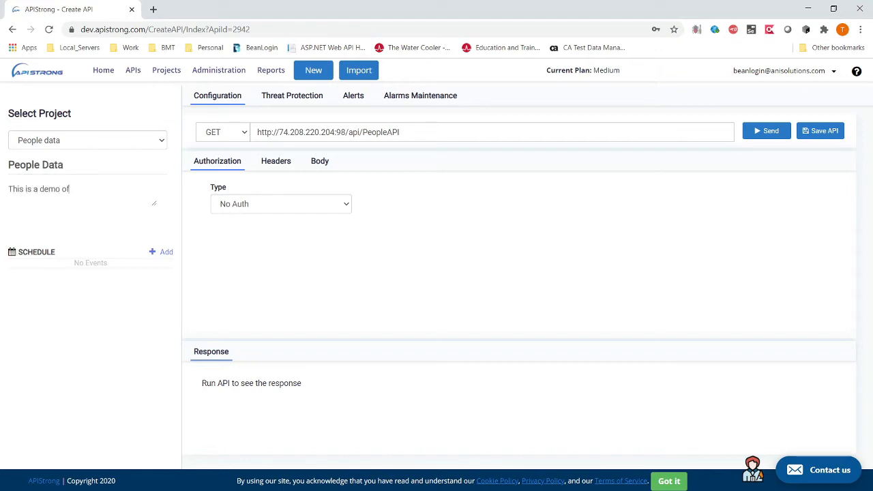
type(" people data")
left_click(823, 133)
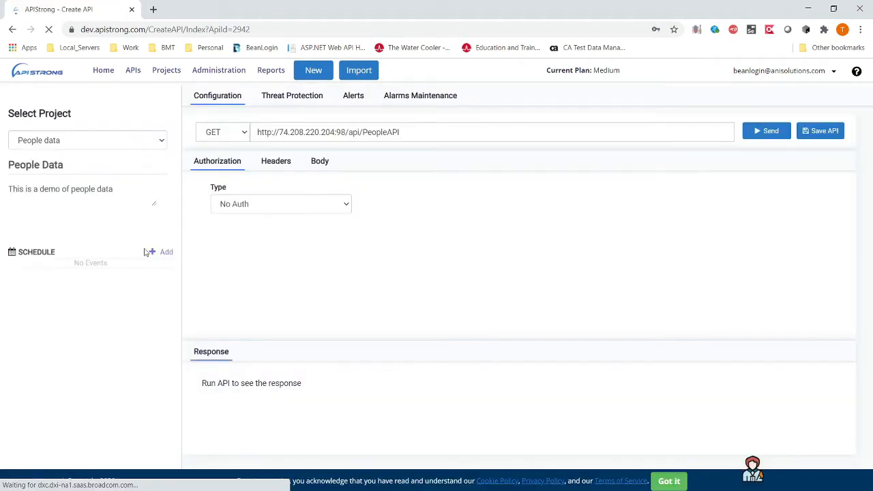
Add and save an 'On Every 5 Minute(s)' schedule for the People Data API, then toggle it off.
left_click(164, 252)
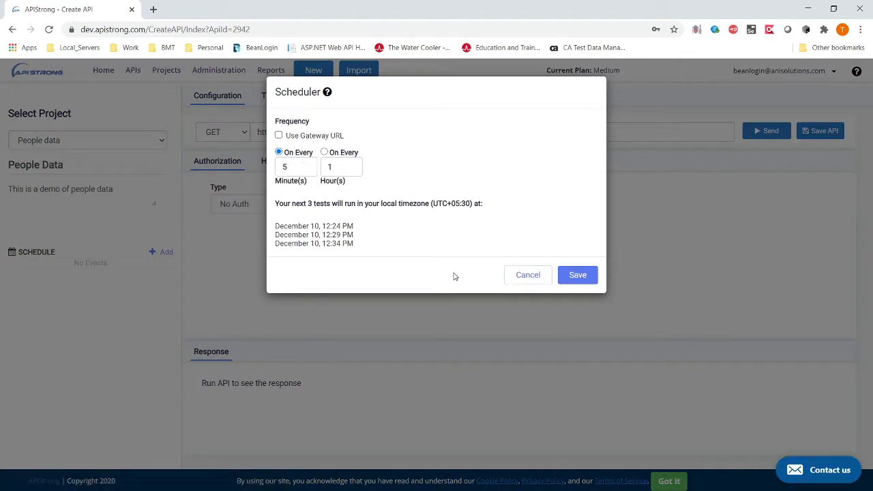
left_click(293, 167)
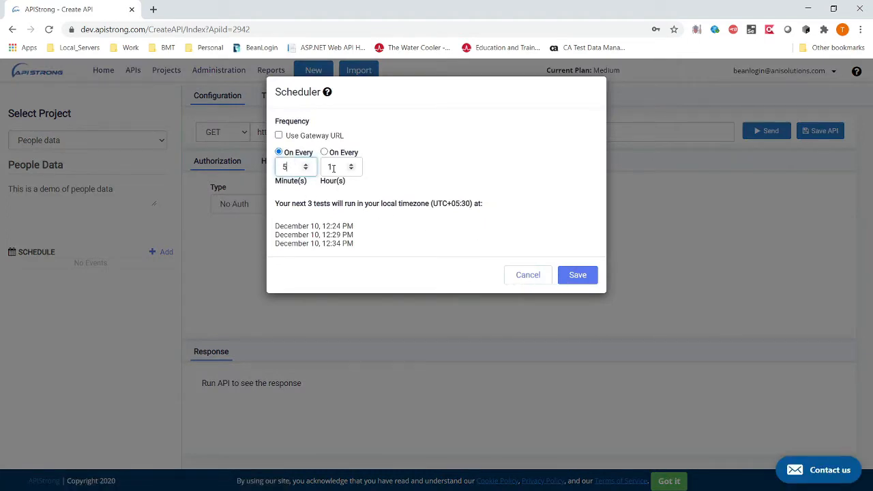
left_click(390, 206)
left_click(324, 153)
left_click(279, 152)
left_click(569, 275)
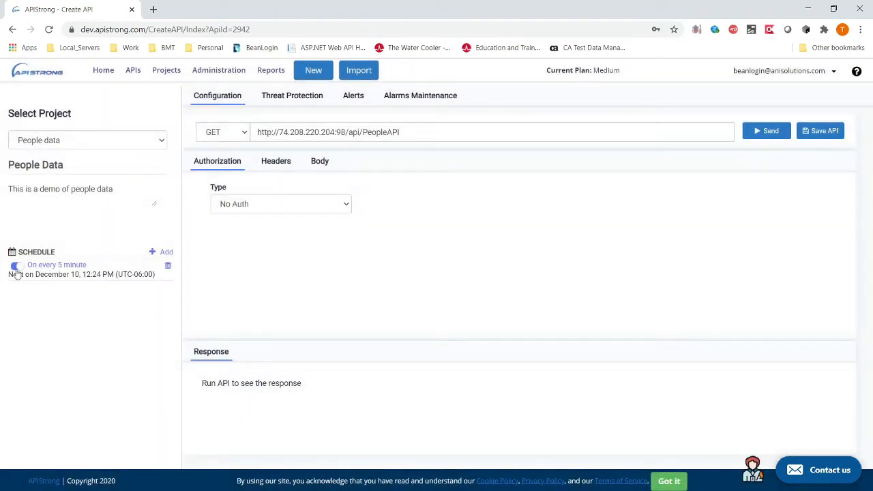
left_click(16, 266)
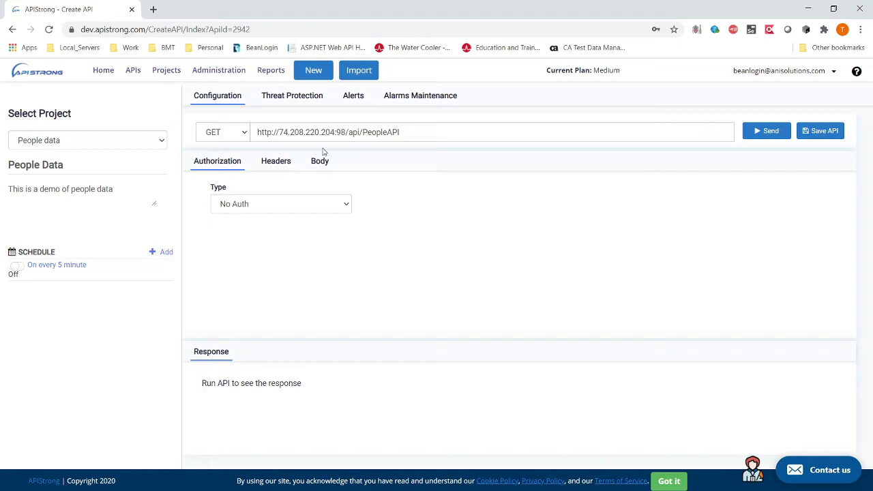
Delete the 5-minute schedule and save the People Data API.
left_click_drag(424, 127, 286, 131)
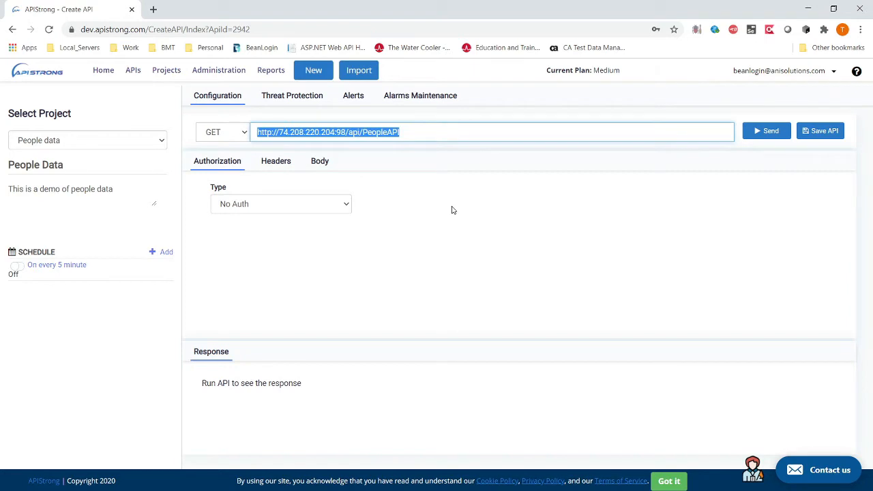
mouse_move(144, 272)
left_click(168, 268)
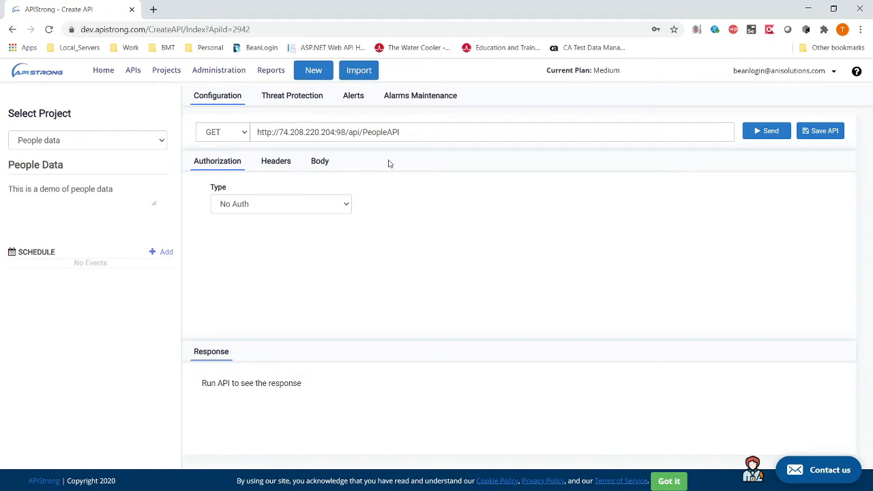
left_click(828, 134)
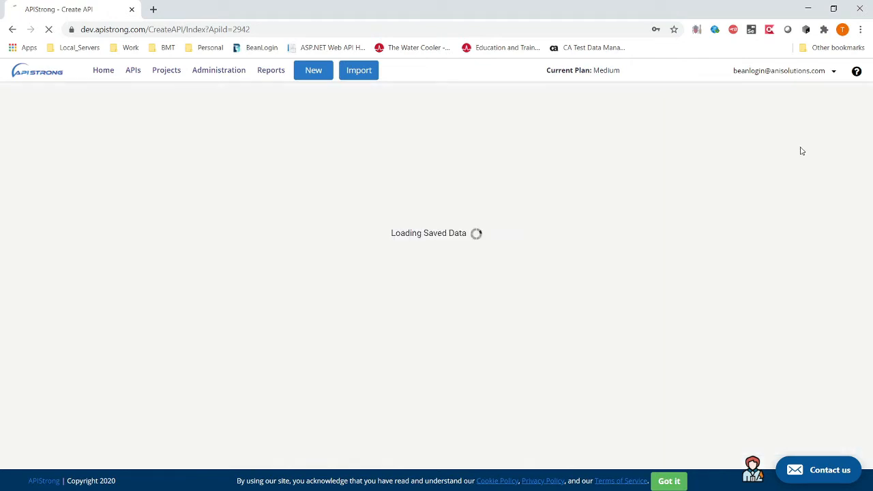
Send the GET request and check the Info tab, noting the 5277 message size.
left_click(764, 131)
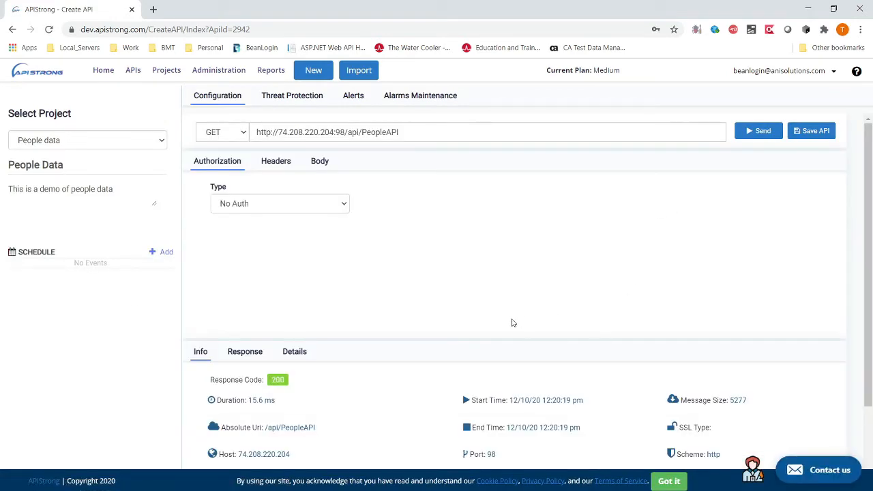
left_click_drag(295, 405, 252, 401)
scroll(446, 394, "down", 2)
double_click(736, 312)
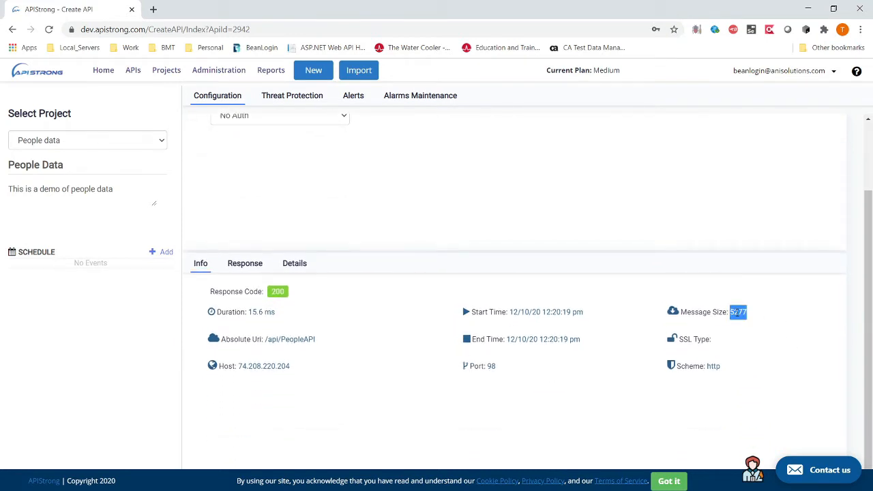
scroll(327, 401, "up", 2)
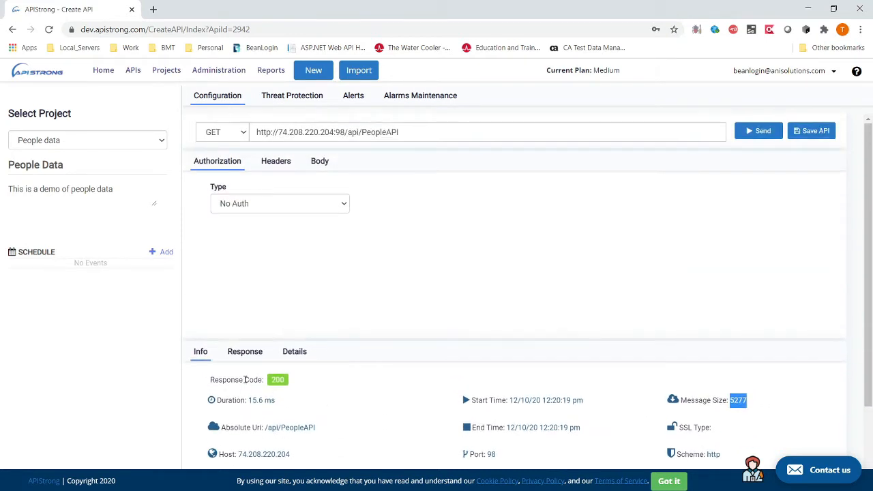
Beautify the JSON response body, then open the response Details.
left_click(253, 360)
scroll(254, 362, "down", 4)
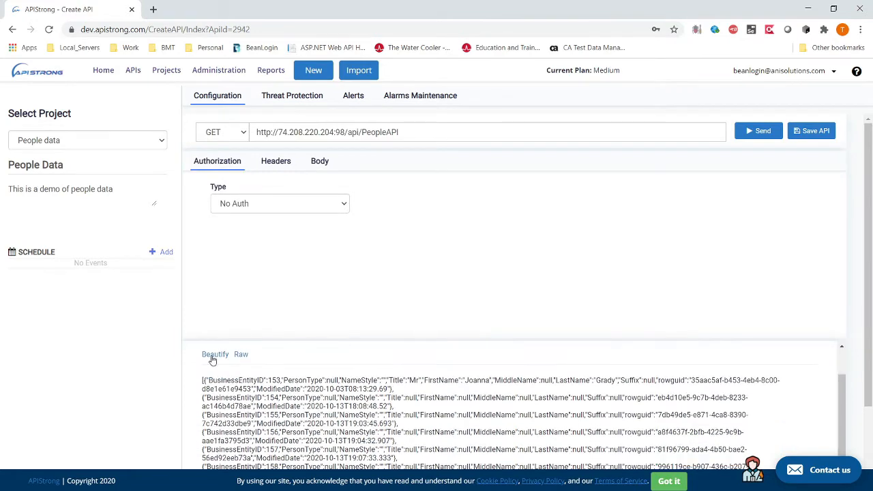
scroll(335, 403, "up", 4)
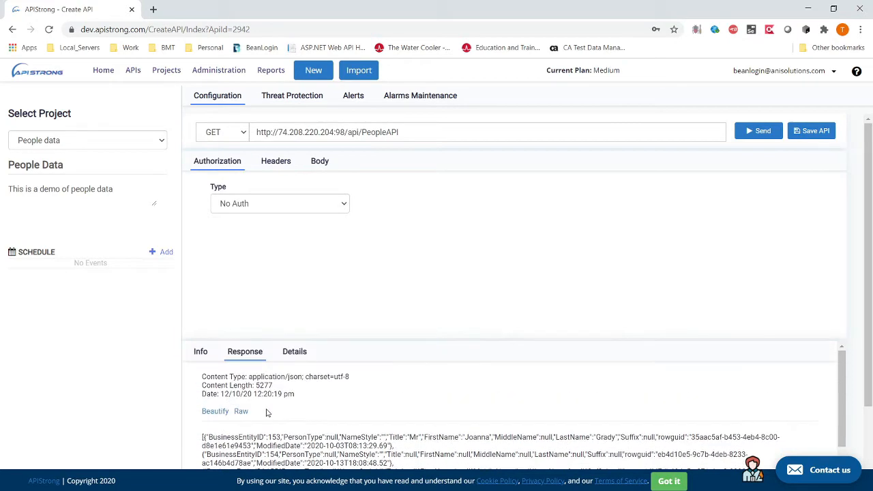
left_click(214, 411)
scroll(523, 432, "down", 10)
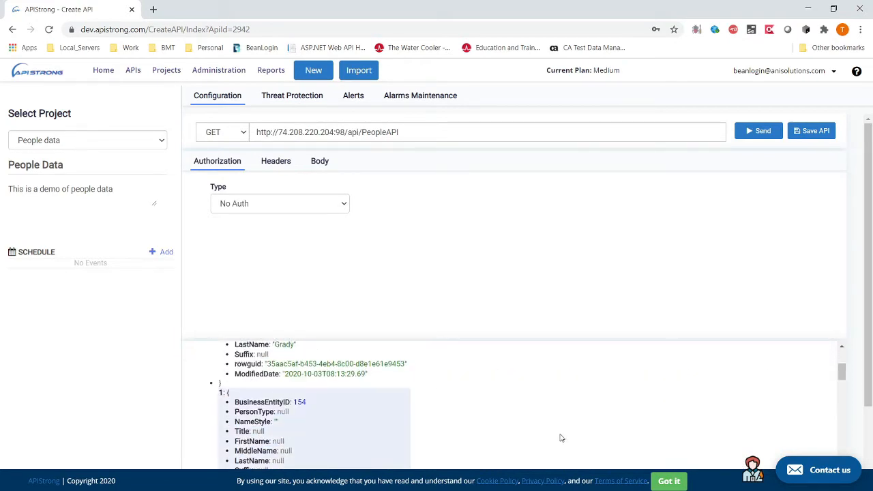
scroll(403, 368, "up", 10)
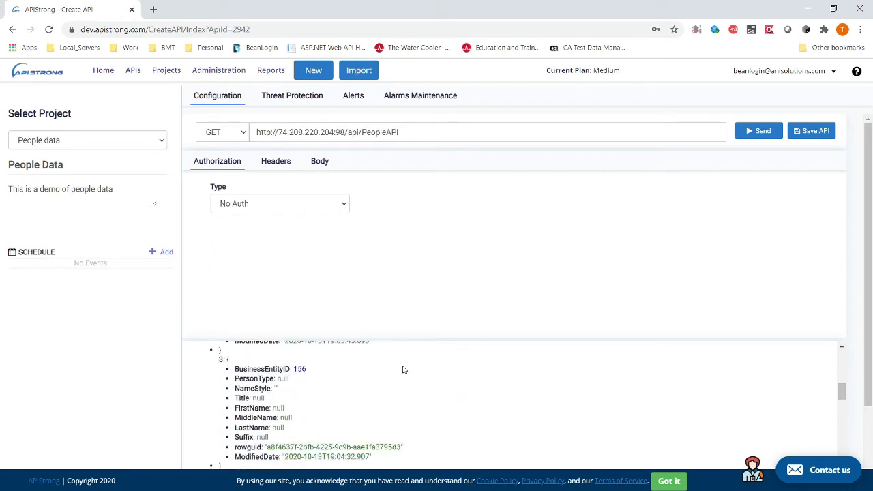
left_click(294, 353)
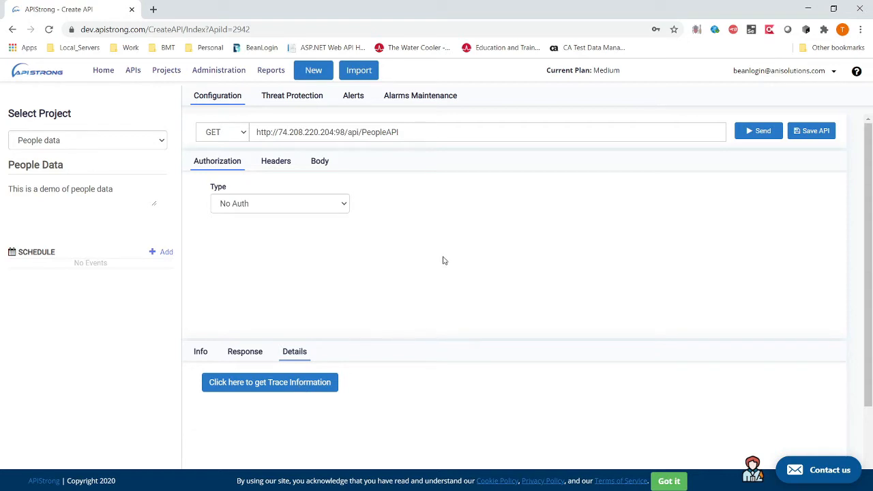
Fetch trace information for the People Data call.
left_click_drag(341, 132, 282, 148)
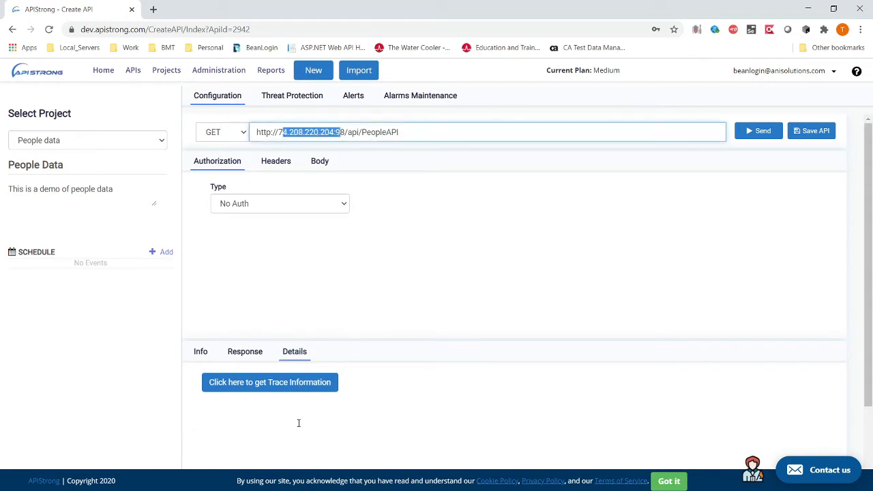
left_click(306, 389)
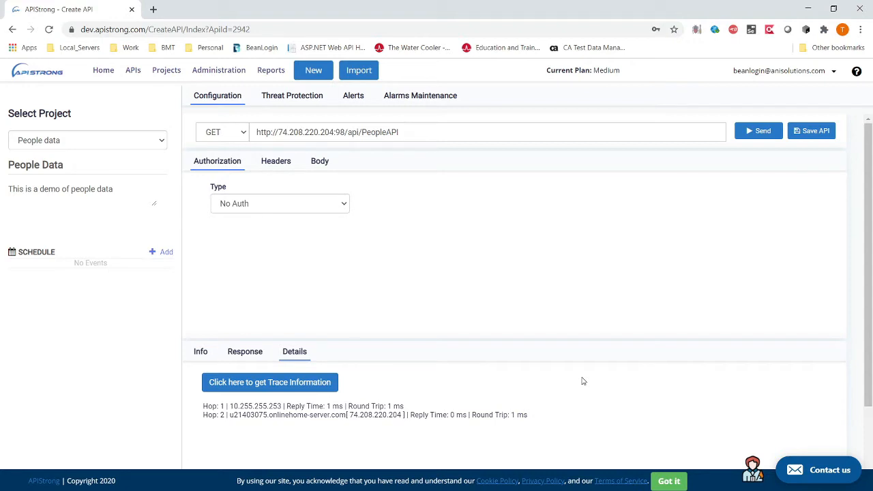
mouse_move(207, 404)
left_mouse_down()
mouse_move(253, 415)
mouse_move(282, 440)
left_mouse_up()
scroll(299, 441, "down", 1)
left_click(188, 415)
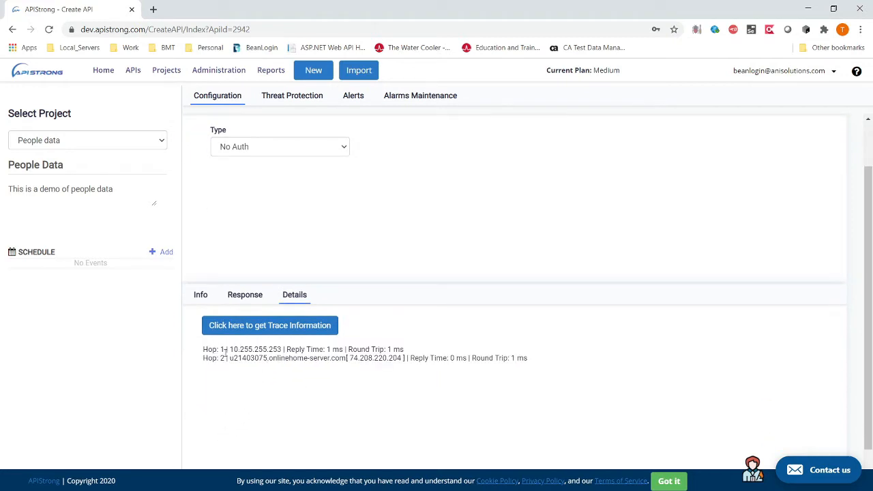
Read through both hop lines, each with its reply time and 1 ms round trip.
left_click_drag(240, 350, 270, 350)
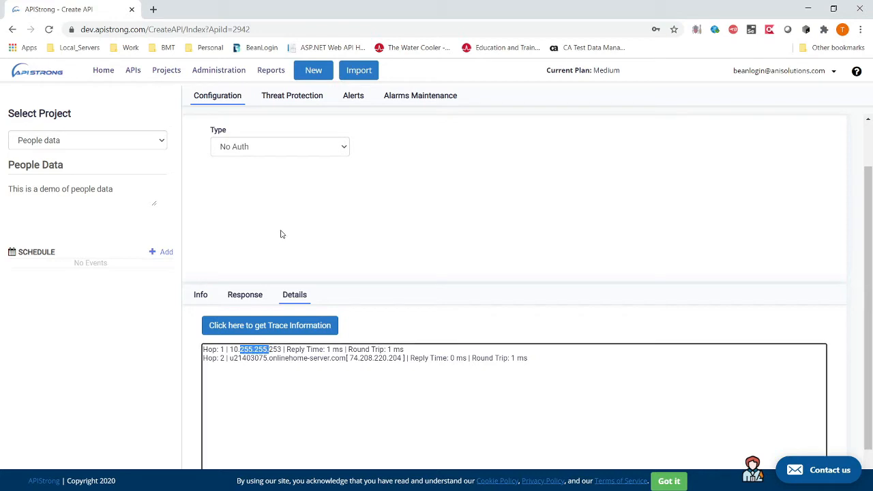
left_click_drag(341, 350, 323, 350)
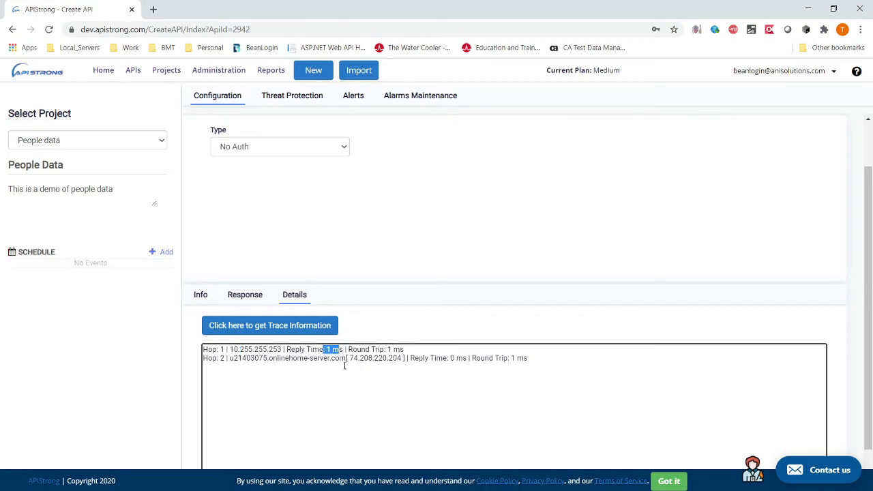
left_click_drag(393, 350, 401, 349)
left_click(413, 352)
left_click_drag(412, 350, 202, 350)
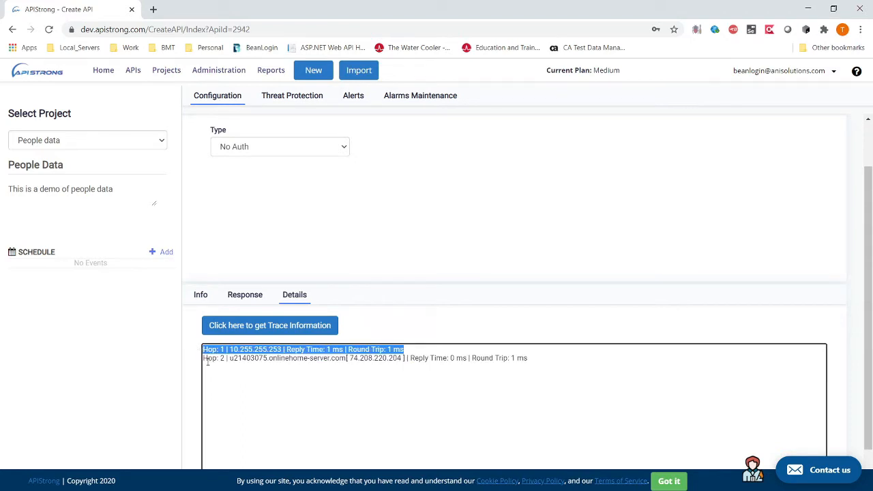
left_click_drag(528, 358, 203, 353)
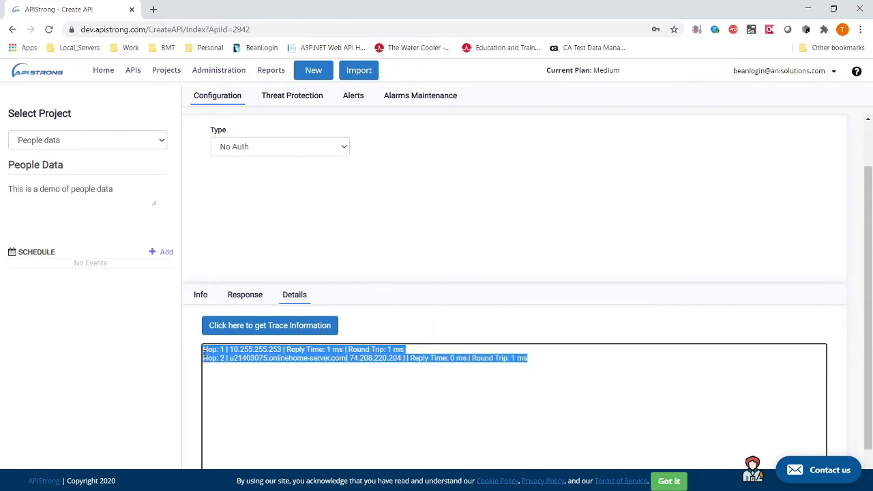
left_click(512, 358)
double_click(512, 358)
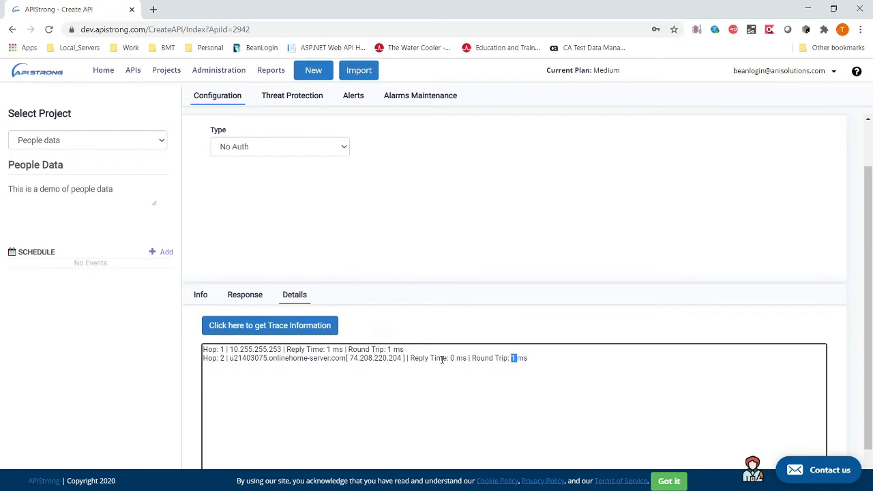
left_click_drag(414, 358, 488, 382)
scroll(389, 413, "up", 2)
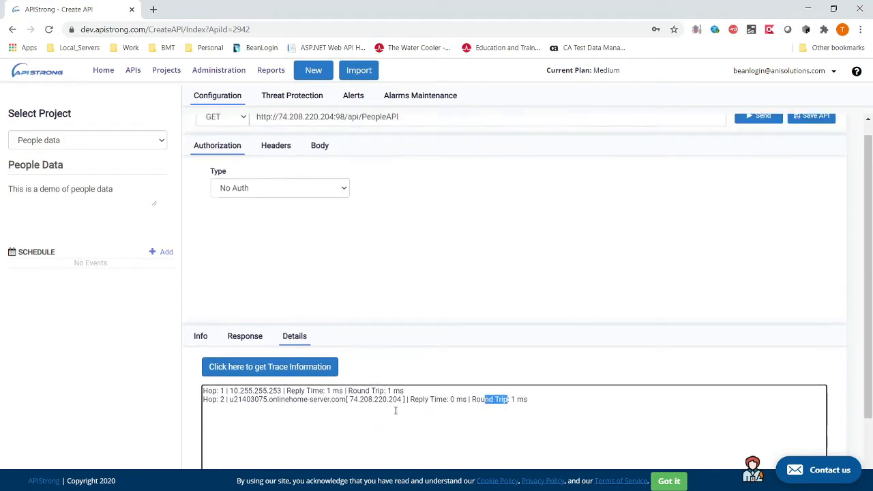
Glance at the request's Headers, Body and Authorization settings.
left_click_drag(315, 133, 287, 133)
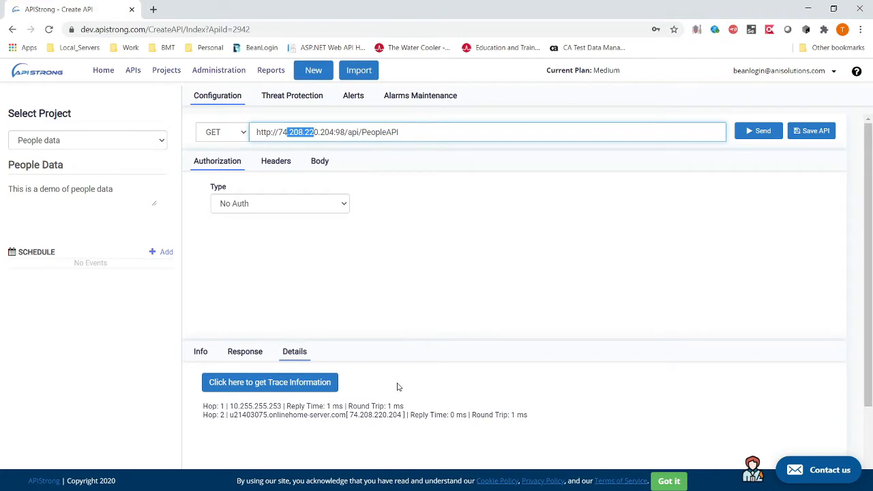
left_click(277, 161)
left_click(321, 164)
left_click(223, 164)
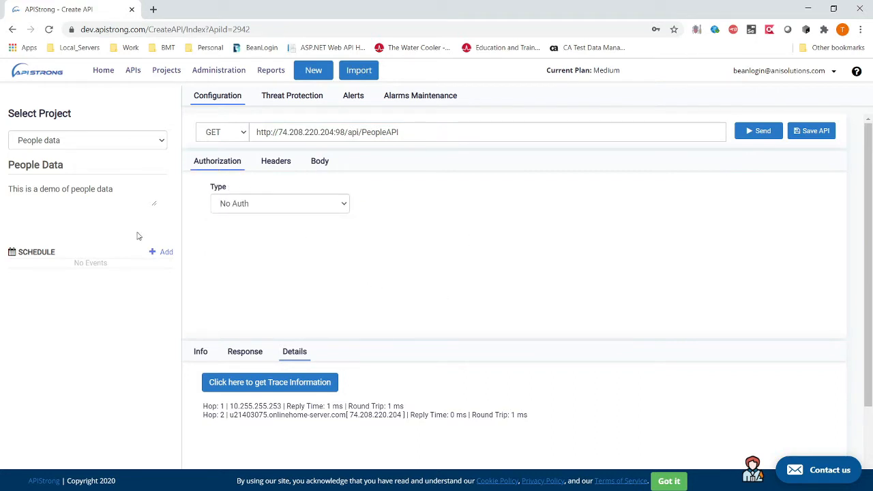
Add a manual Status Code 501 alert with the recipient's email address and save it.
left_click(298, 103)
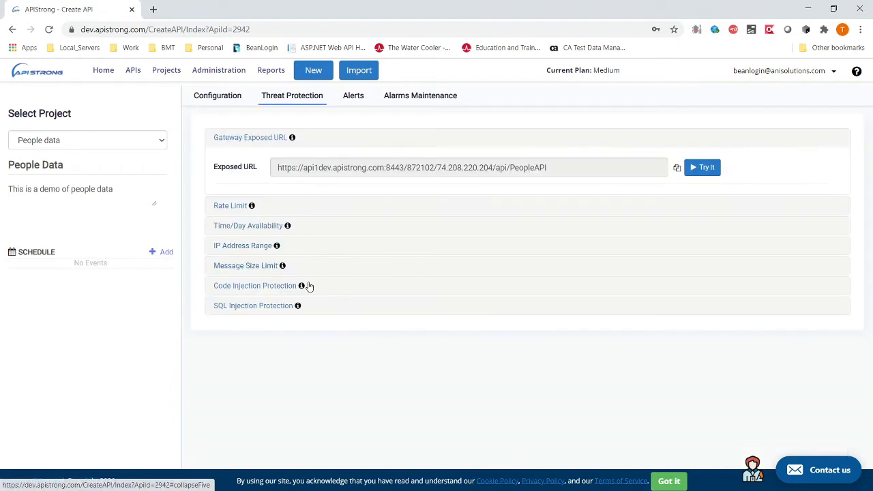
left_click(354, 97)
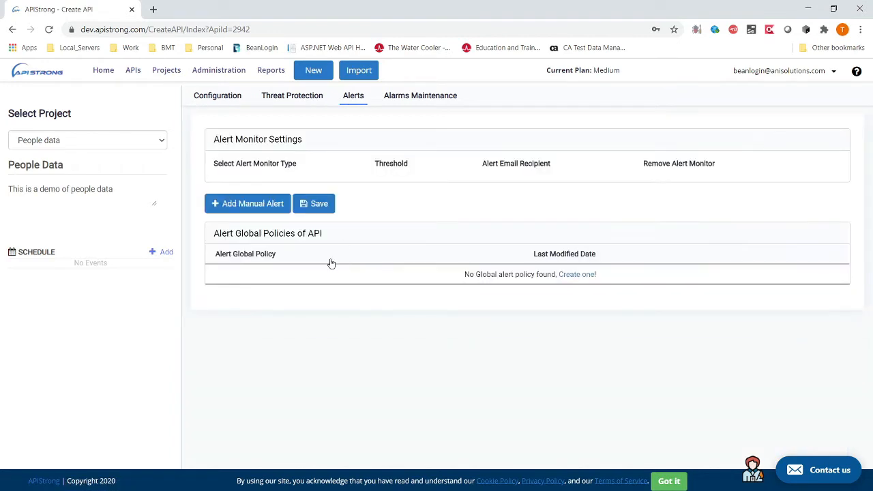
left_click(265, 203)
left_click(402, 183)
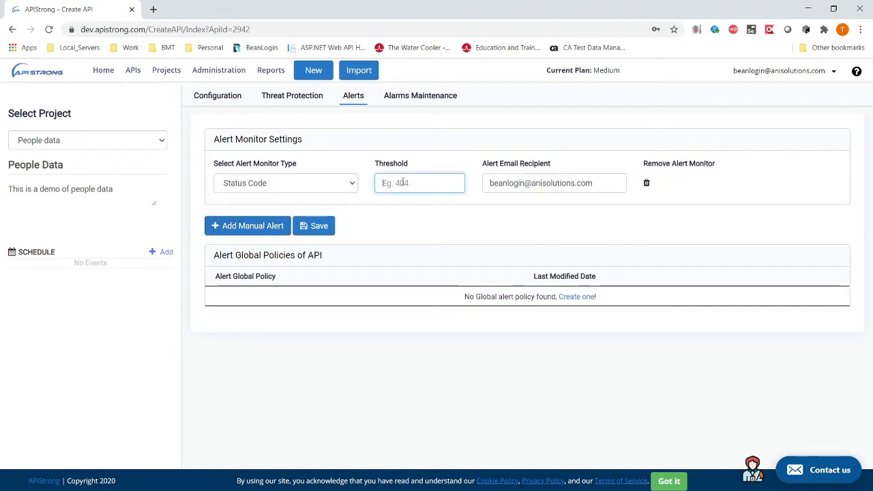
type("501")
left_click_drag(592, 183, 460, 170)
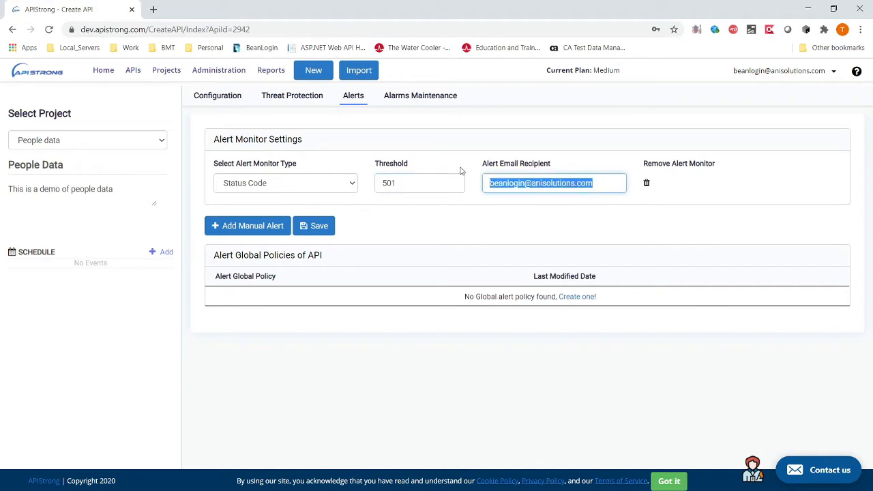
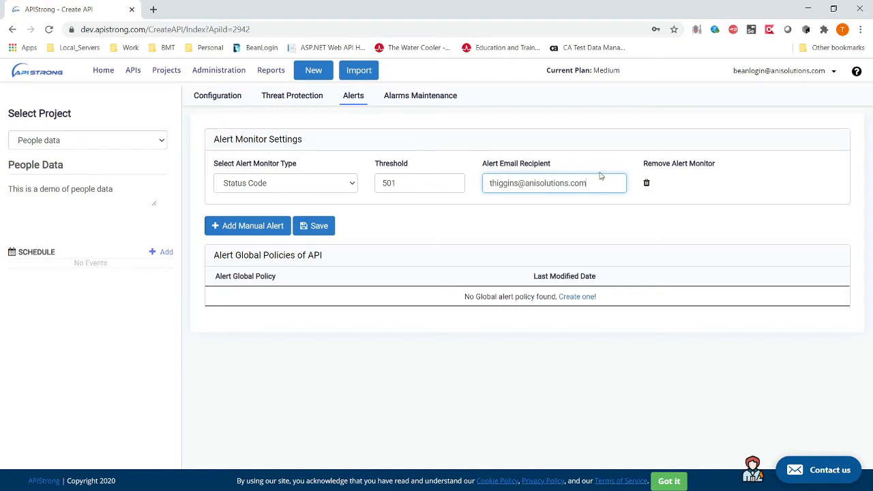
left_click(313, 226)
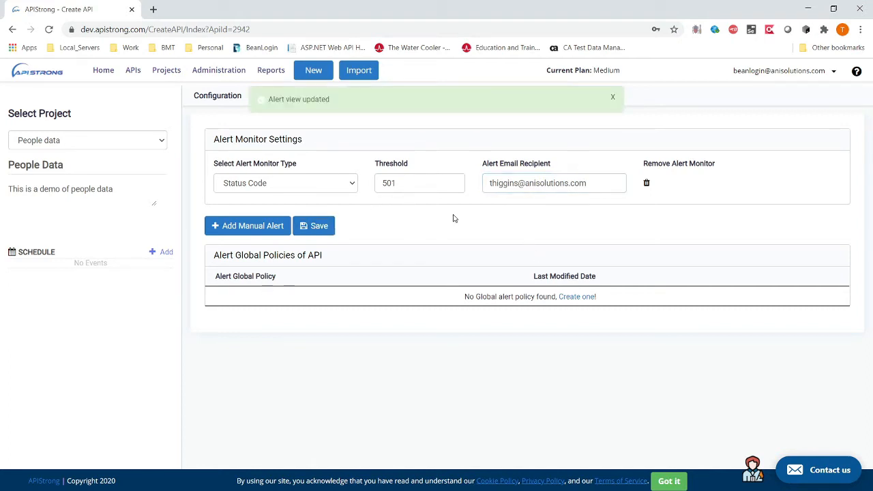
Remove the saved 501 status-code alert monitor.
double_click(389, 182)
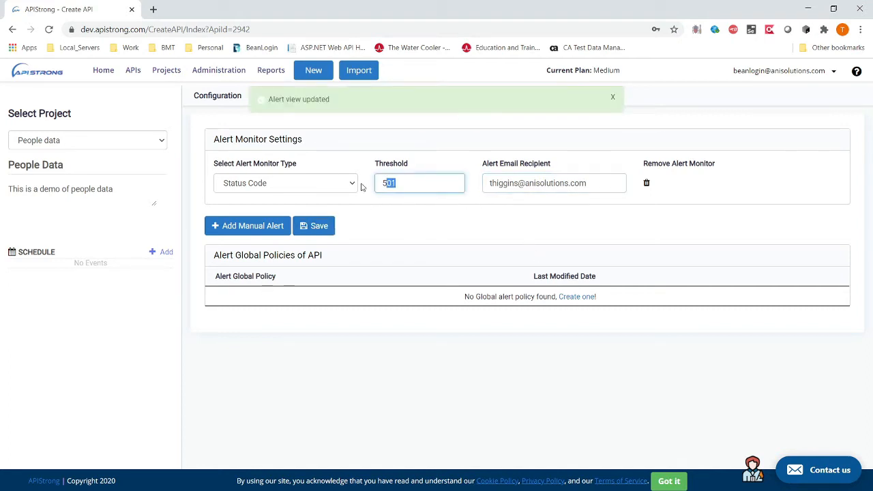
double_click(530, 184)
left_click(535, 235)
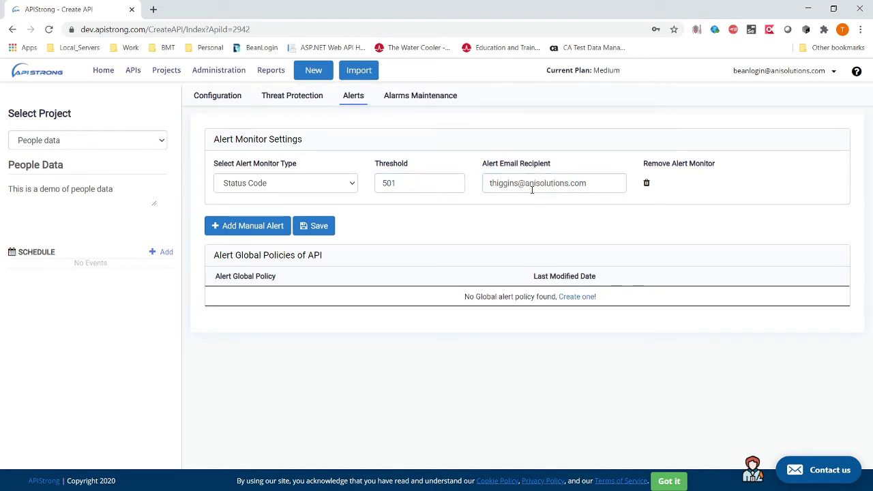
left_click(646, 183)
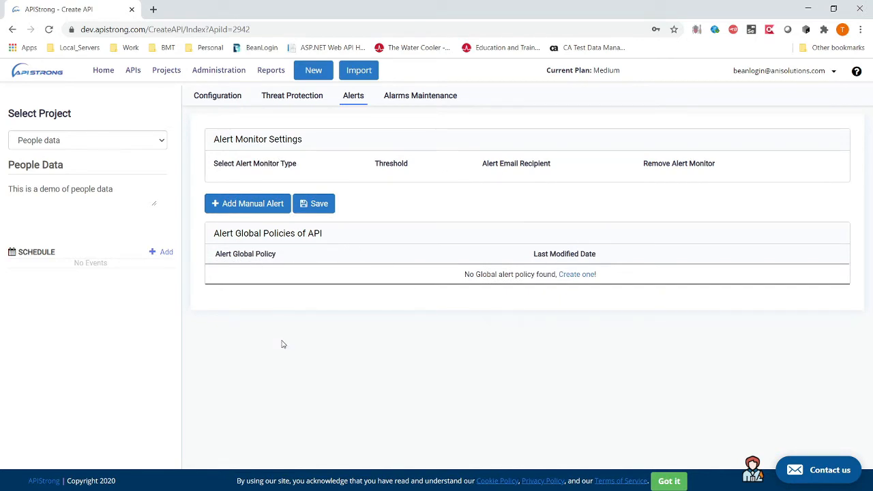
Start a new global alert policy named Project People with a short note.
left_click(577, 274)
left_click(189, 174)
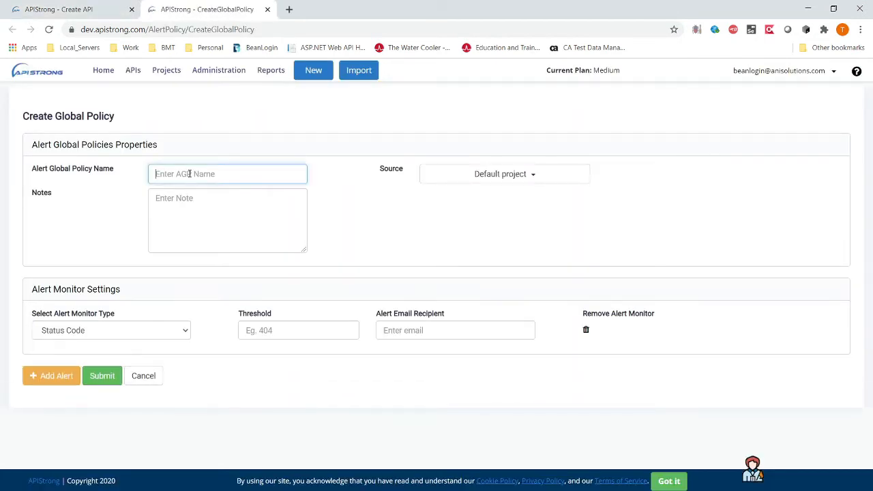
type("Project Prop")
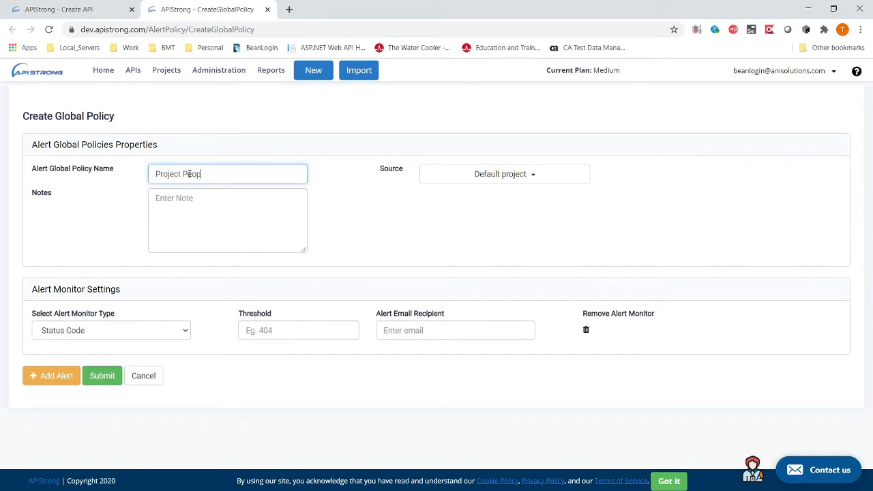
key("Tab")
type("Let me know if my api t")
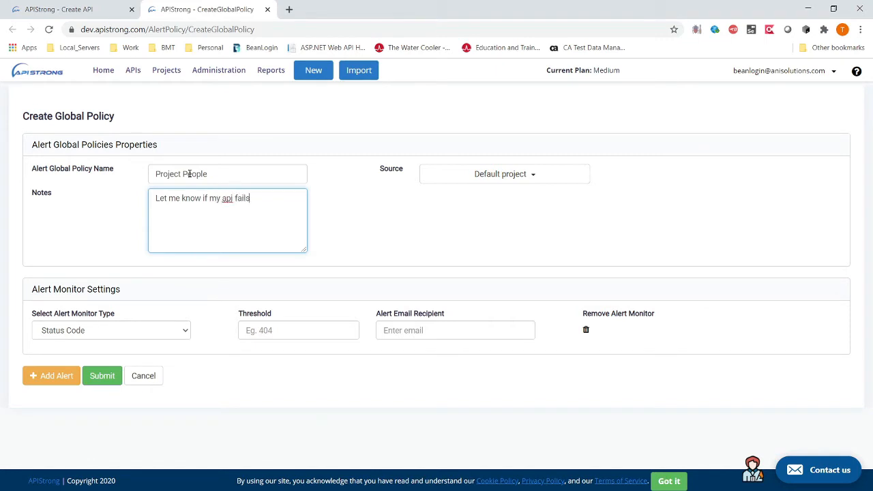
Set source to People data, threshold 501 and the recipient's email, then submit.
left_click(478, 179)
left_click(459, 206)
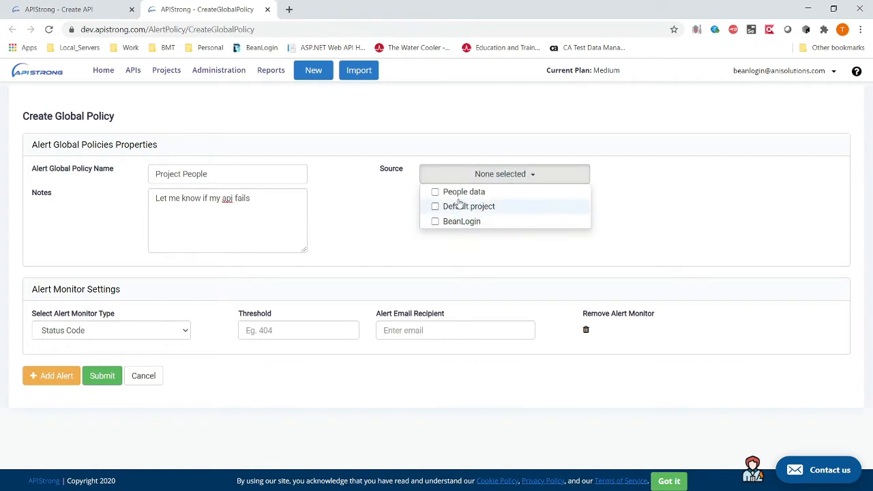
left_click(474, 193)
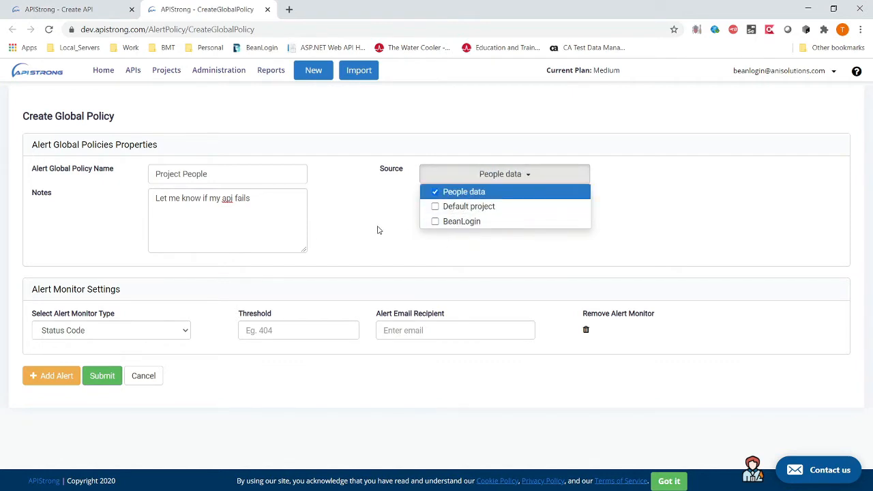
left_click(383, 269)
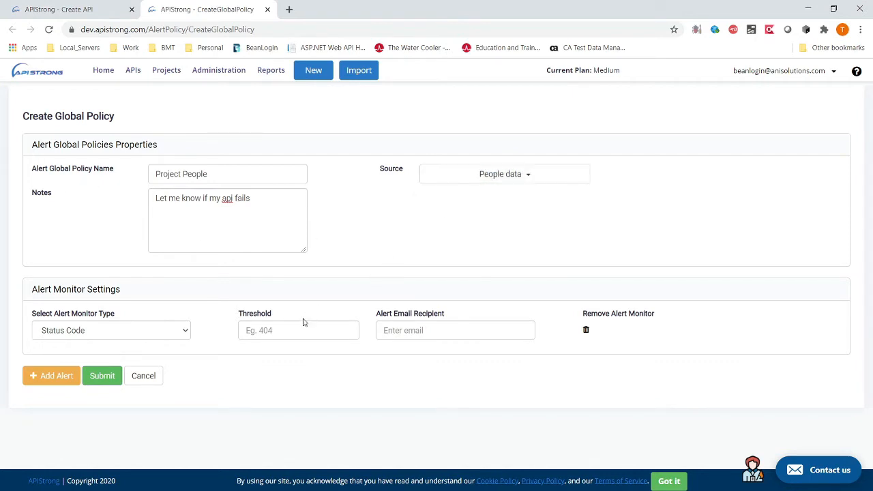
left_click(268, 336)
type("501")
key("Tab")
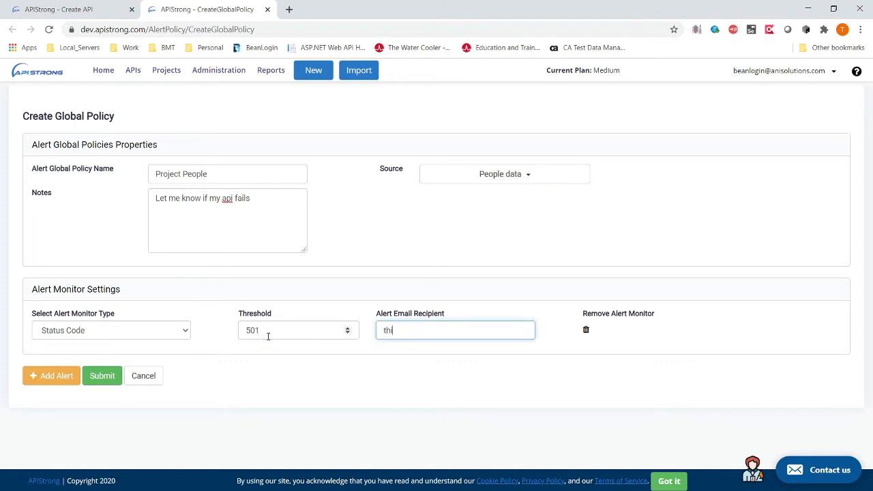
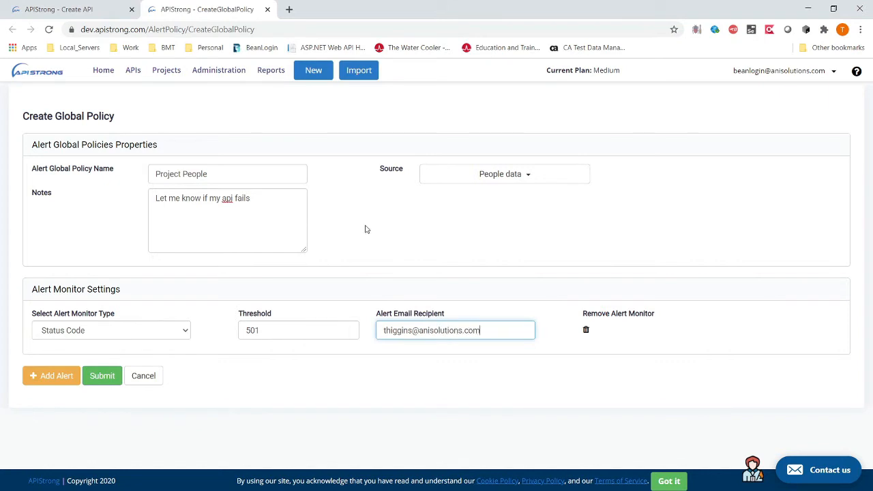
left_click(102, 383)
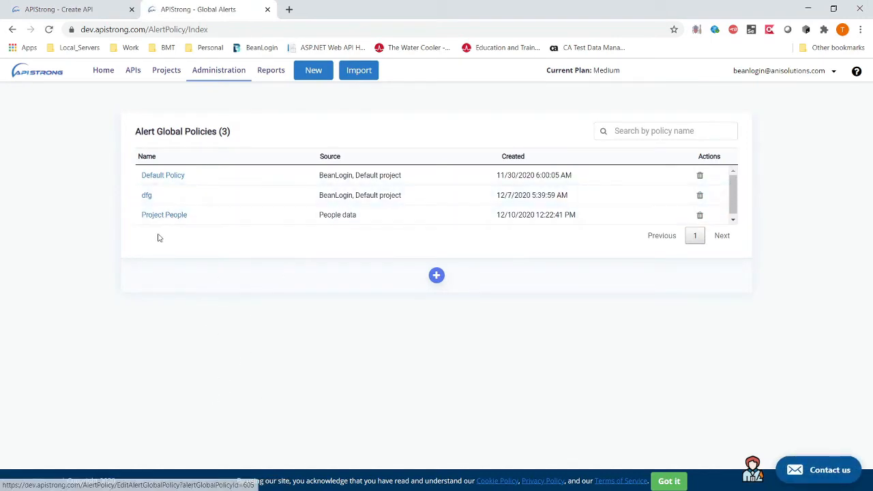
Add Status Code monitors with thresholds 404 and 500 to Project People and submit.
left_click(171, 216)
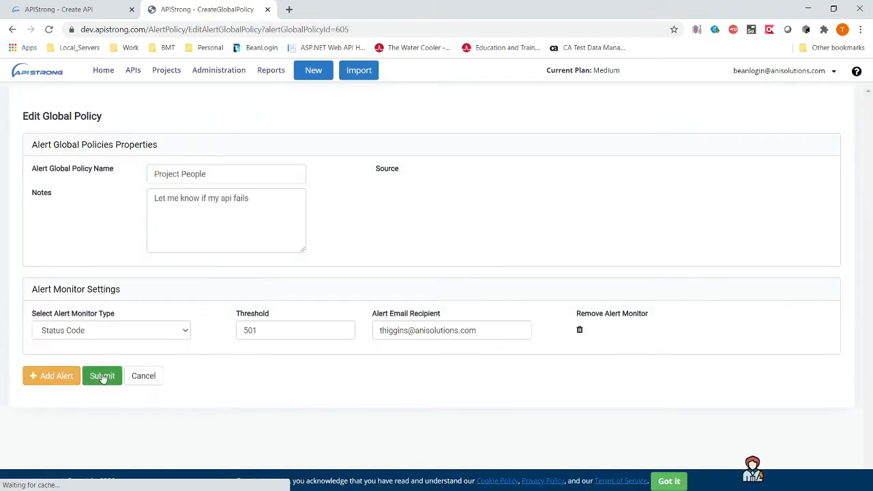
left_click(63, 376)
left_click(49, 401)
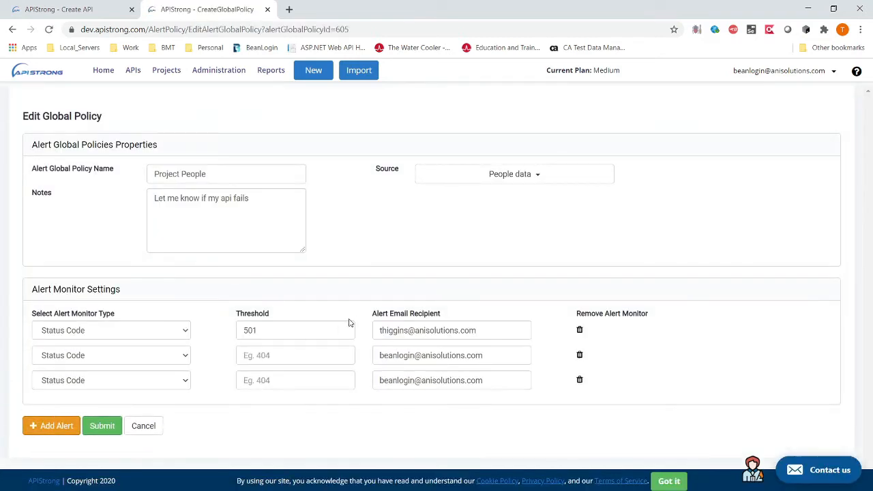
left_click(304, 354)
type("404")
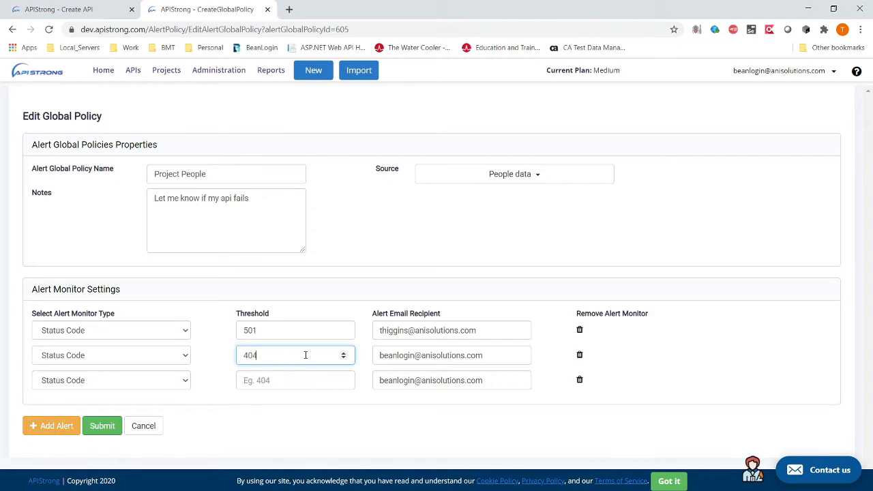
left_click(306, 388)
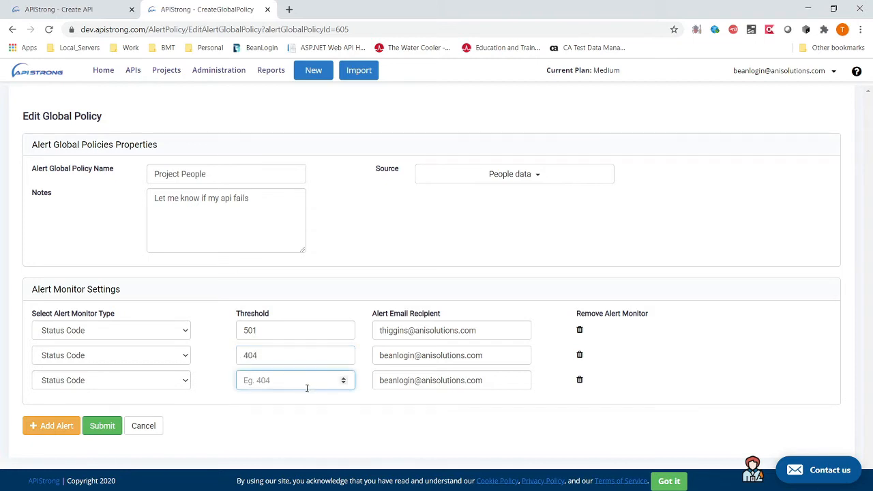
type("500")
left_click(109, 426)
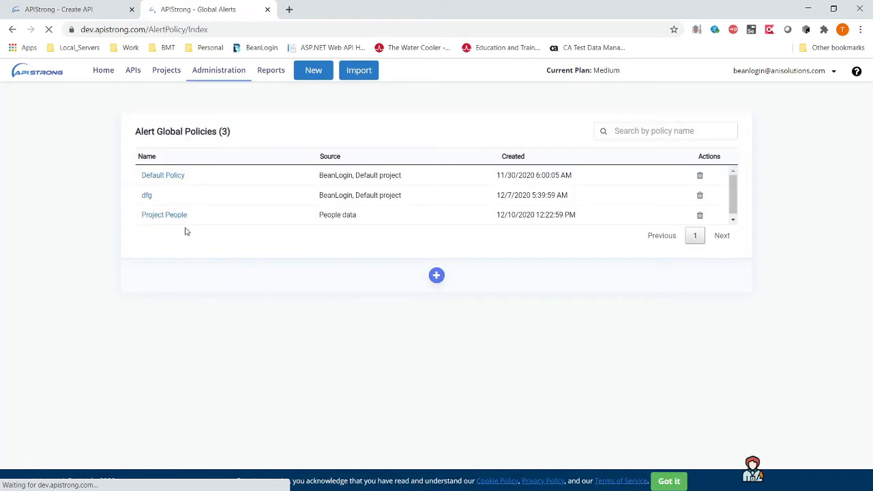
Draft a 'servers down for Christmas' maintenance window for People data, then cancel it.
left_click(220, 70)
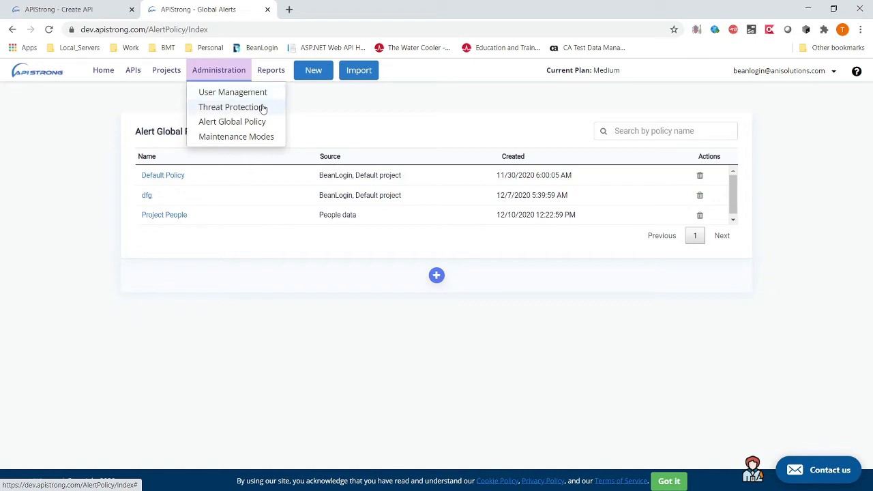
left_click(238, 138)
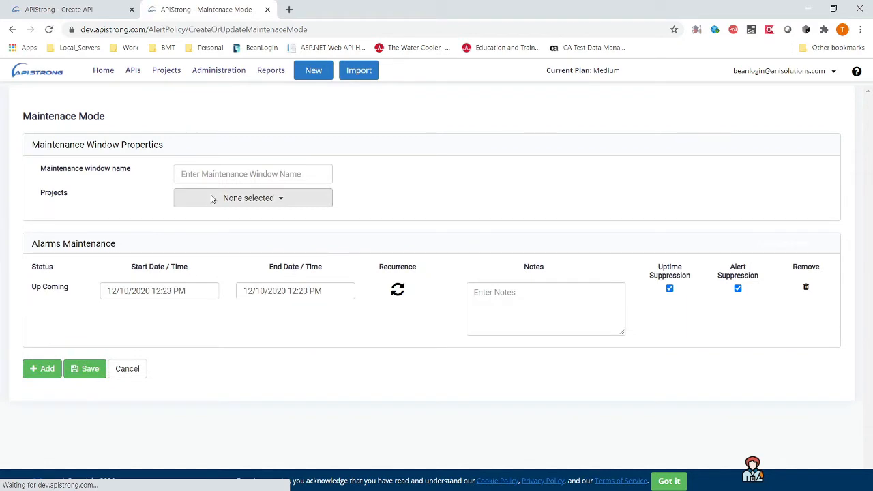
left_click(221, 173)
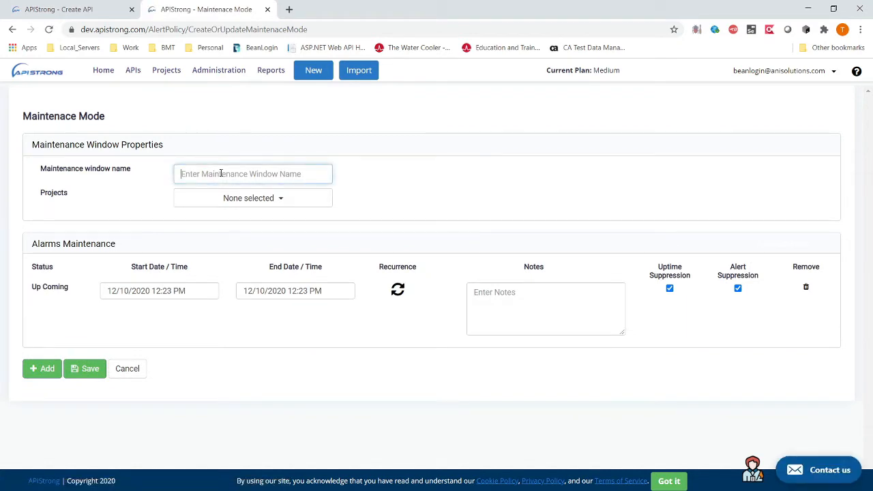
type("servers down for Christma")
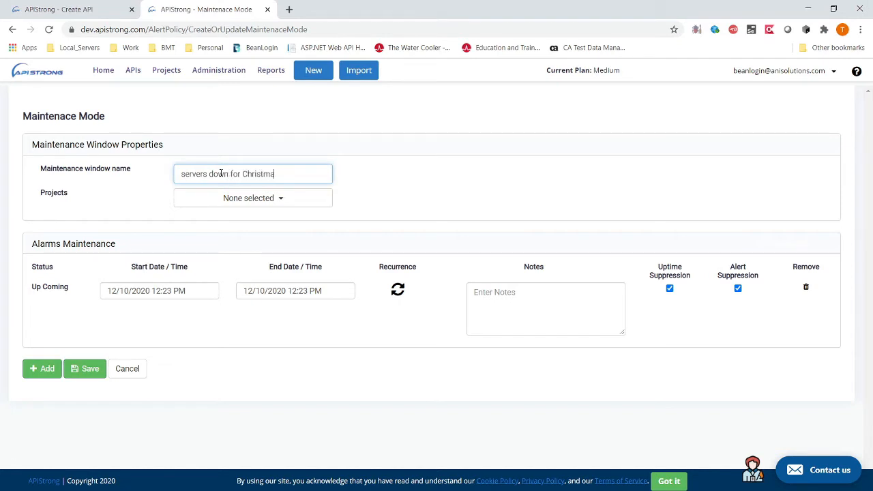
type("s")
left_click(262, 198)
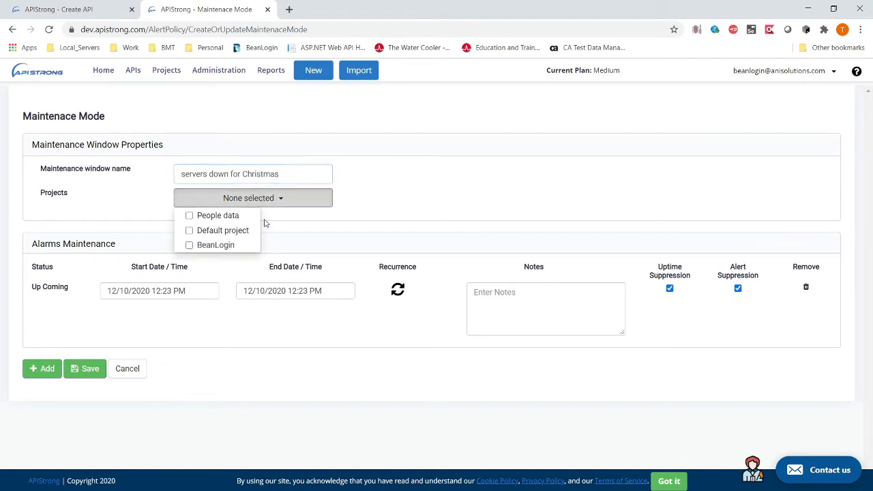
left_click(205, 215)
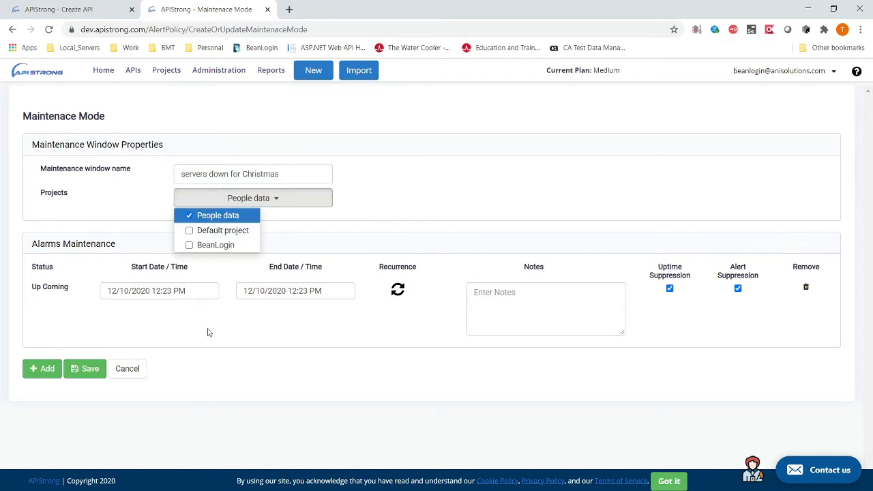
left_click(202, 304)
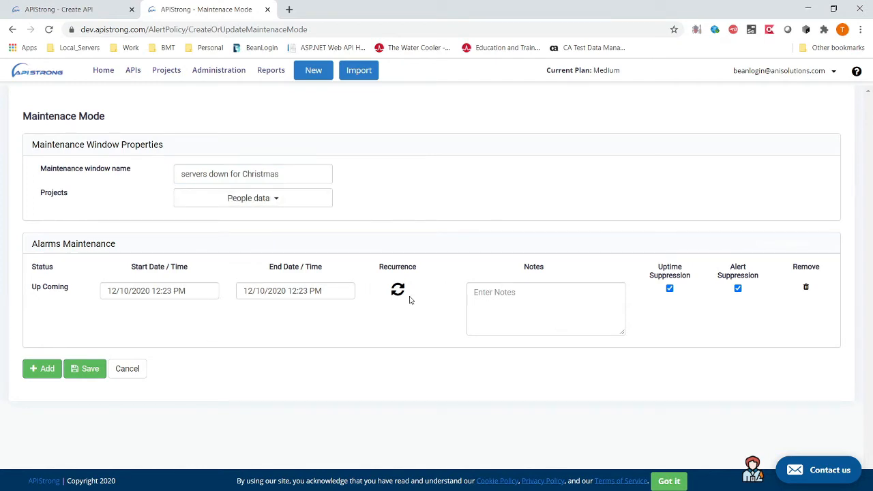
left_click(131, 370)
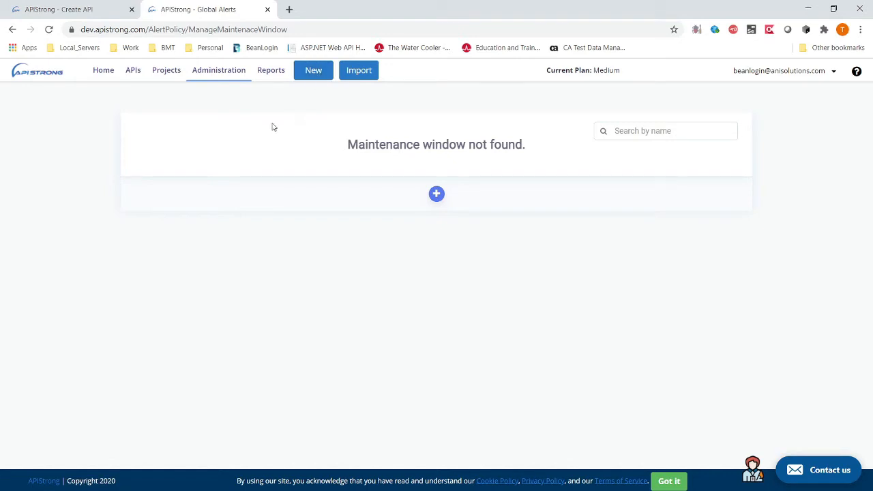
Open People Data via Edit API, go back, and show its Alerts tab.
left_click(134, 71)
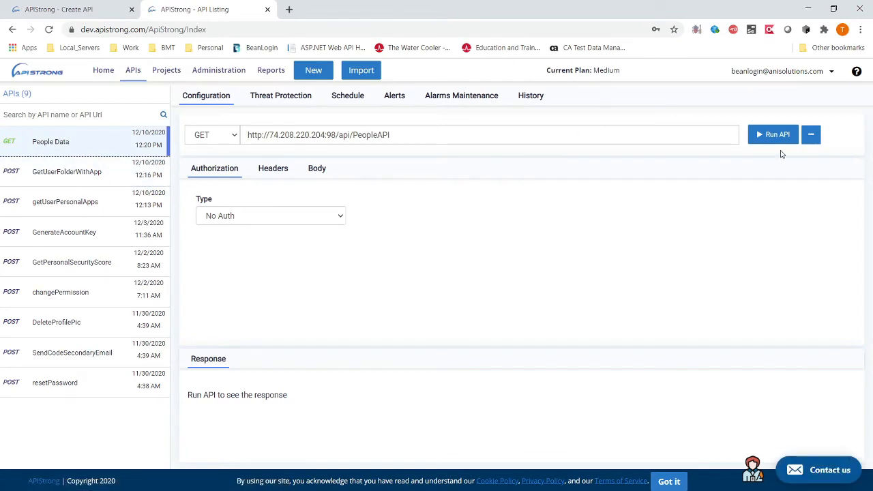
left_click(810, 137)
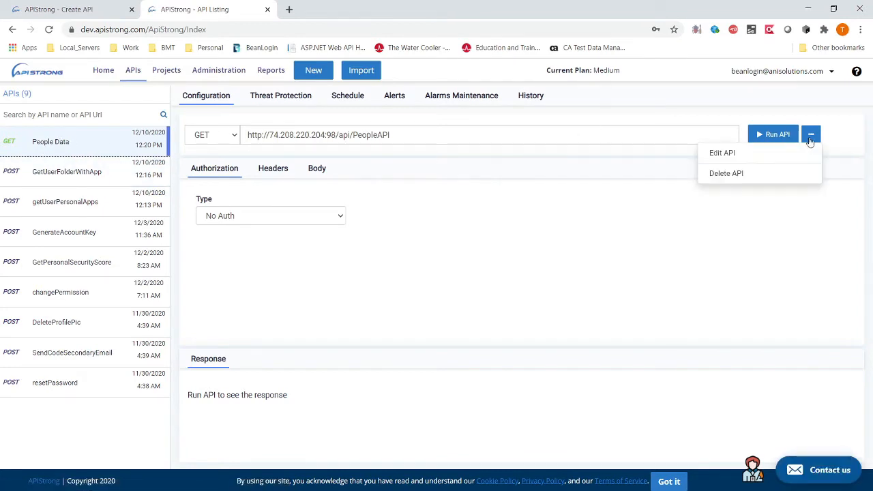
left_click(733, 156)
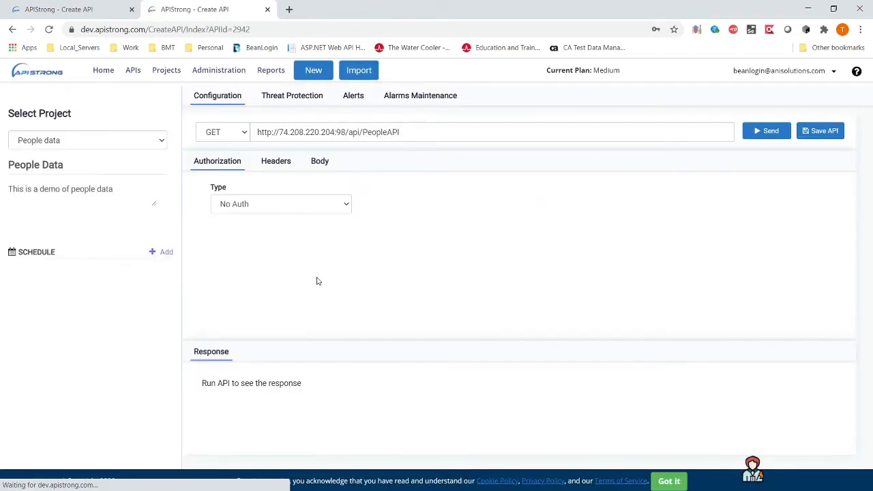
key("alt+Left")
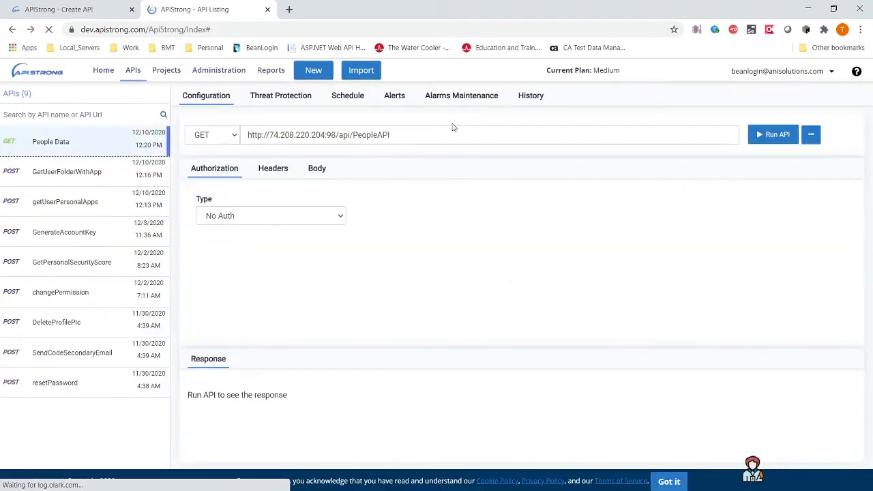
left_click(396, 98)
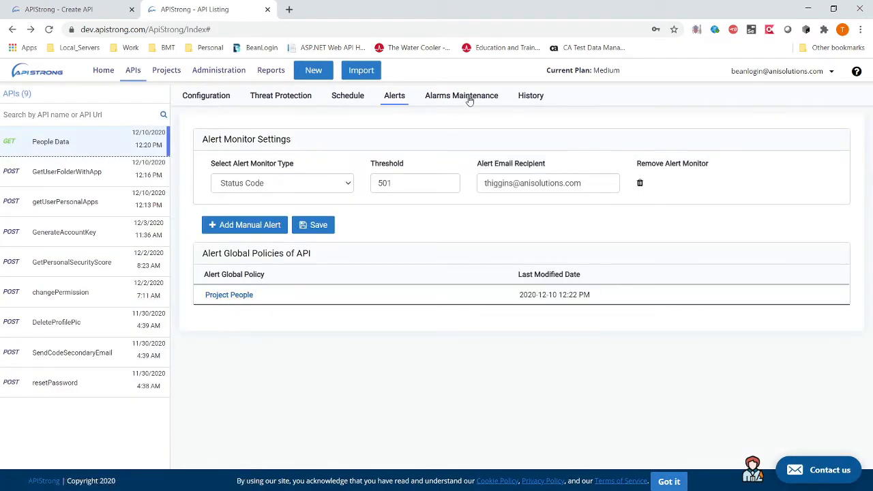
Delete the upcoming maintenance window and the Status Code 501 alert monitor for People Data.
left_click(469, 100)
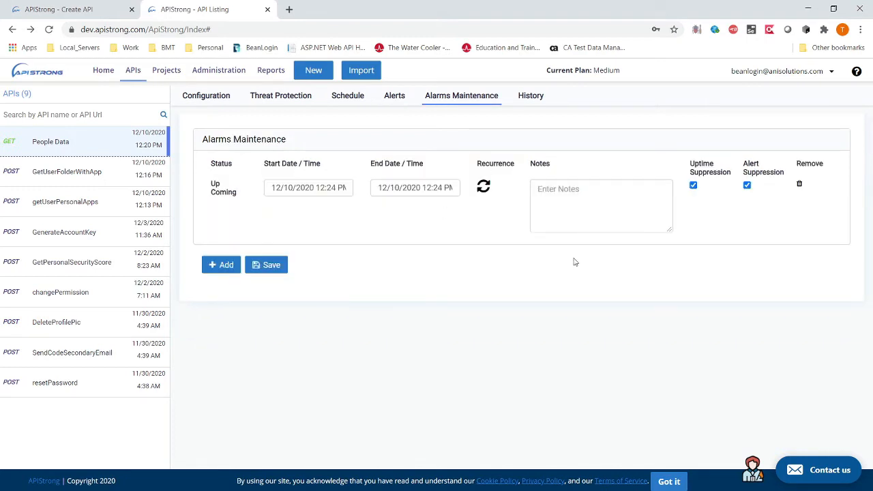
left_click(799, 185)
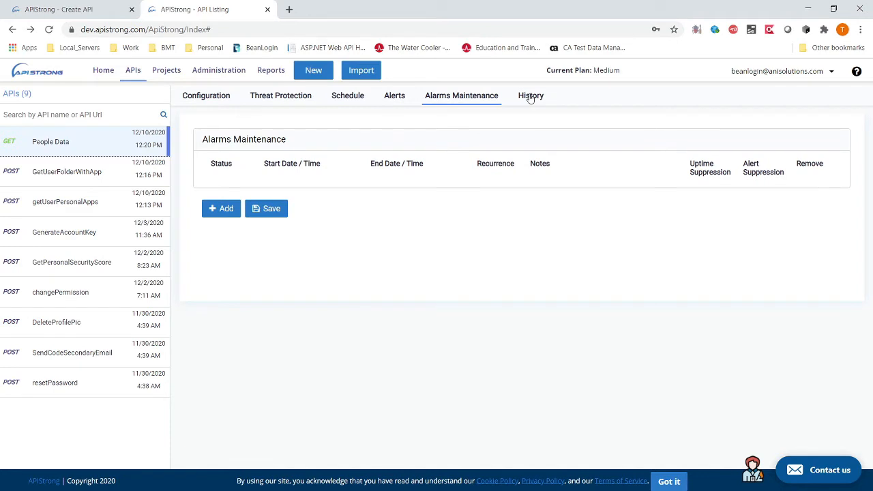
left_click(350, 97)
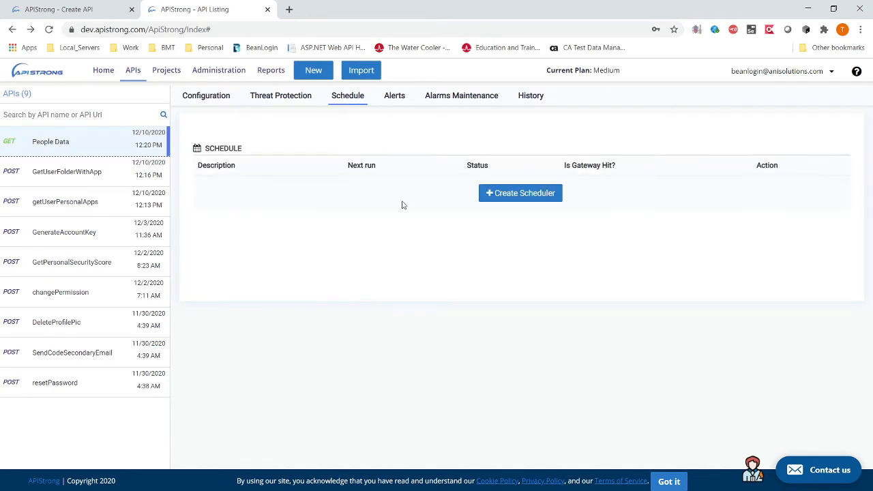
left_click(393, 97)
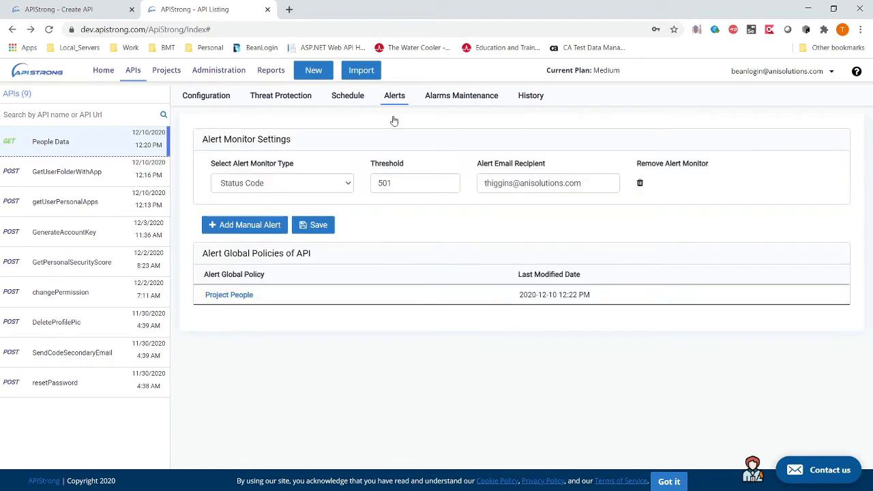
left_click(640, 184)
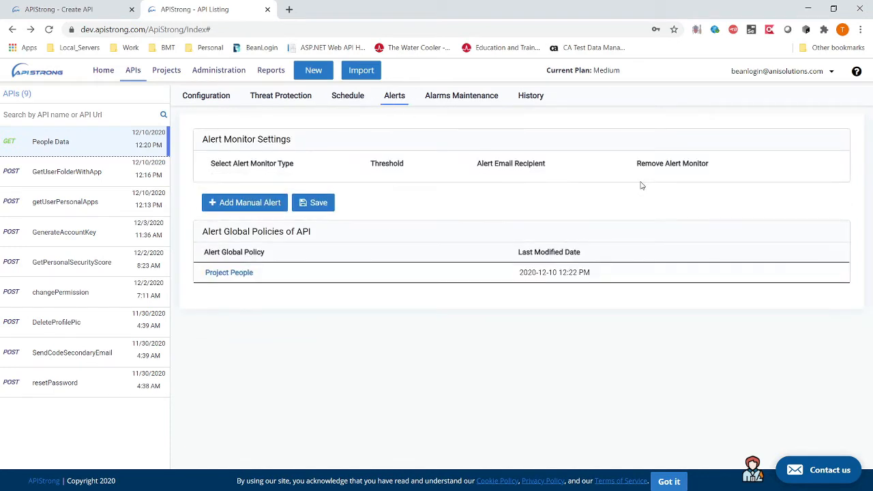
Remove the 501 and 404 monitors from the Project People policy.
left_click(244, 274)
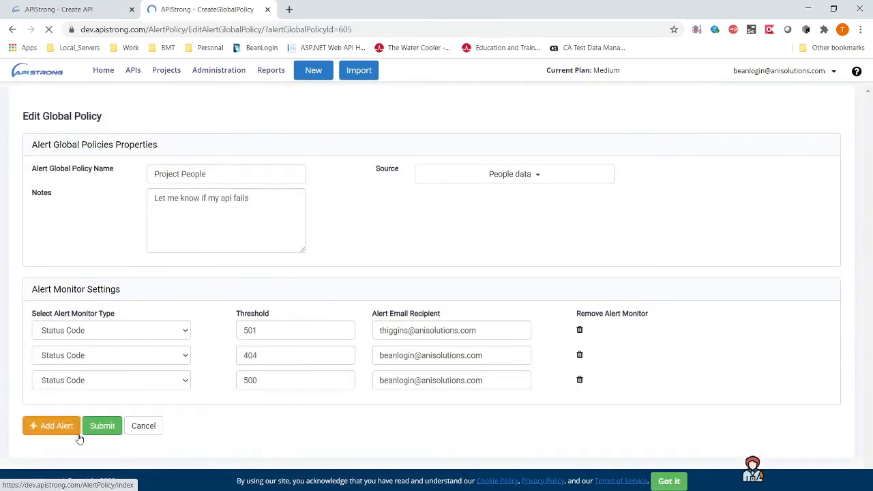
left_click(580, 330)
left_click(580, 330)
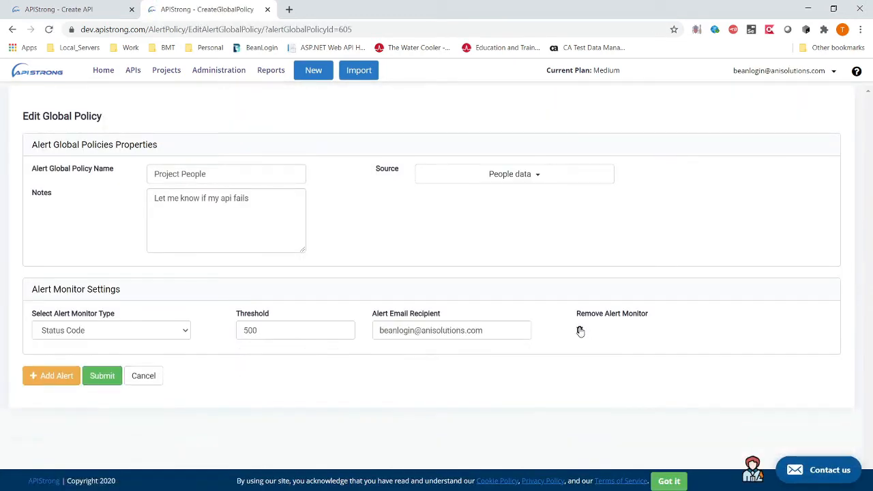
Delete the Project People global policy, then reopen the People Data API configuration.
left_click(221, 71)
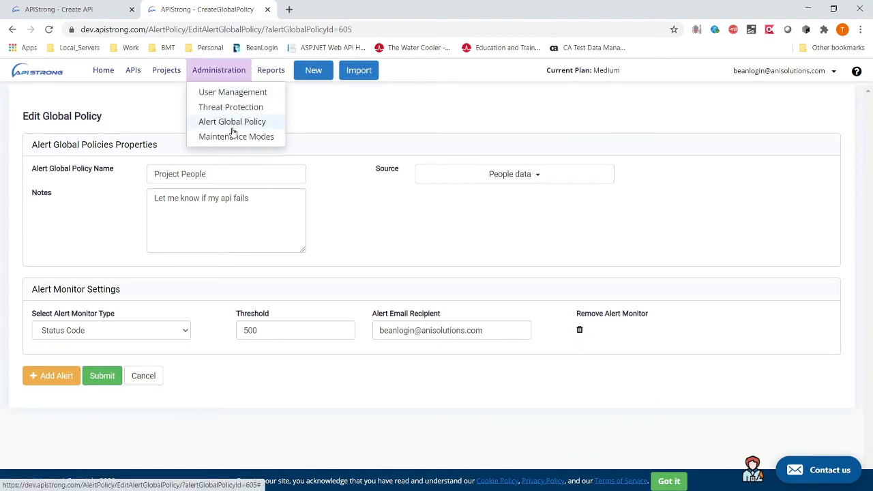
left_click(233, 125)
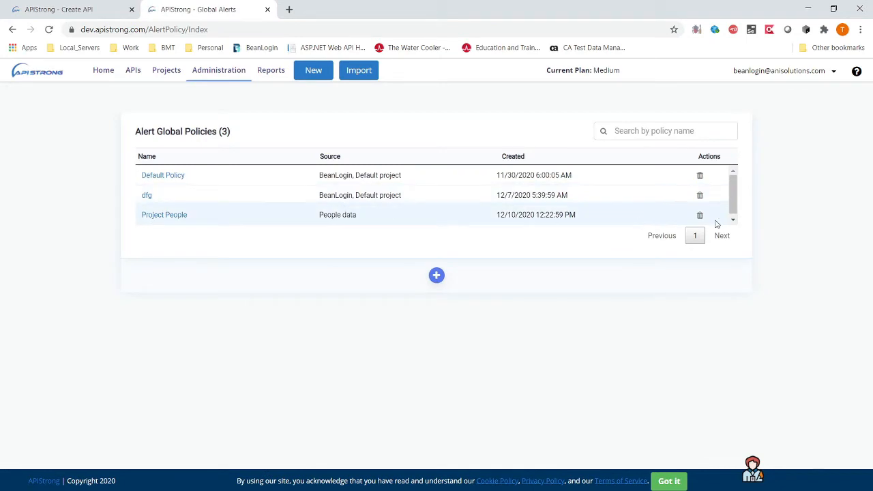
left_click(699, 216)
left_click(525, 242)
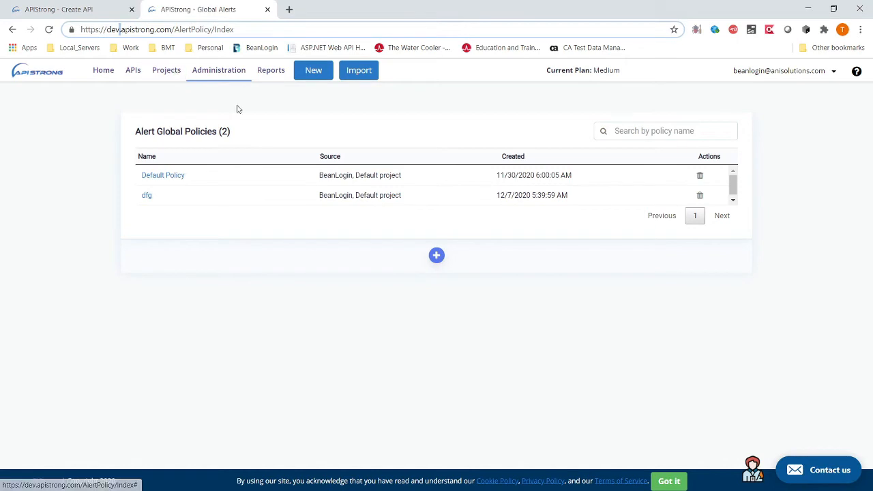
left_click(130, 70)
left_click(104, 145)
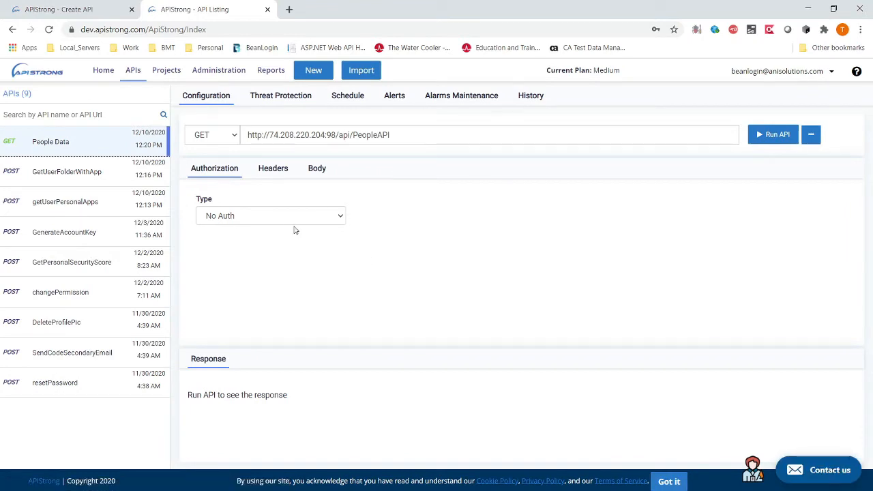
left_click(282, 171)
left_click(315, 169)
left_click(227, 169)
left_click_drag(290, 135, 436, 129)
left_click(439, 223)
left_click(526, 99)
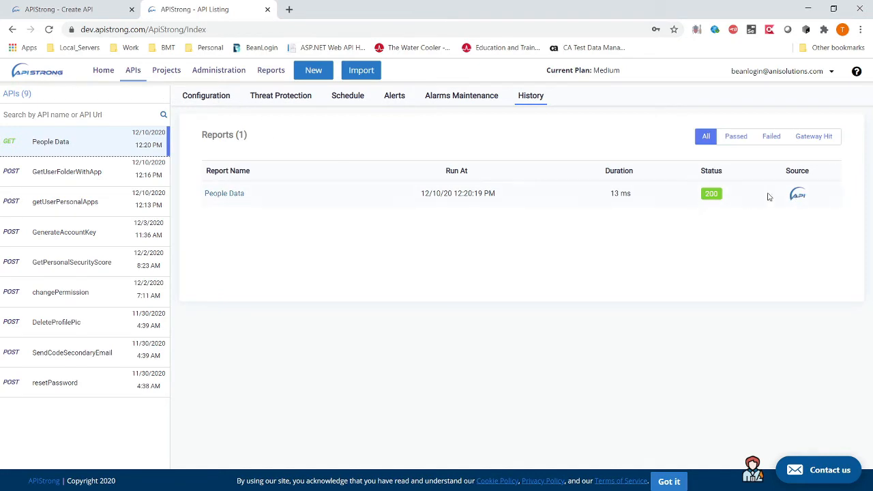
left_click(78, 209)
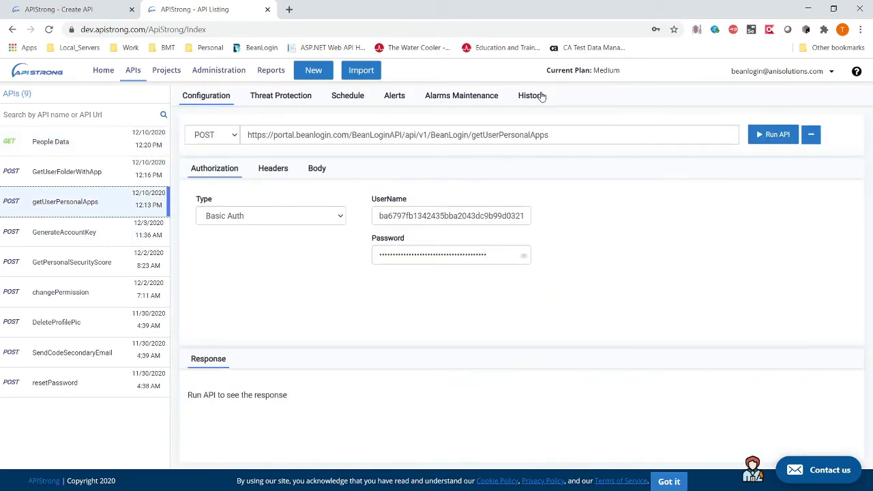
left_click(539, 96)
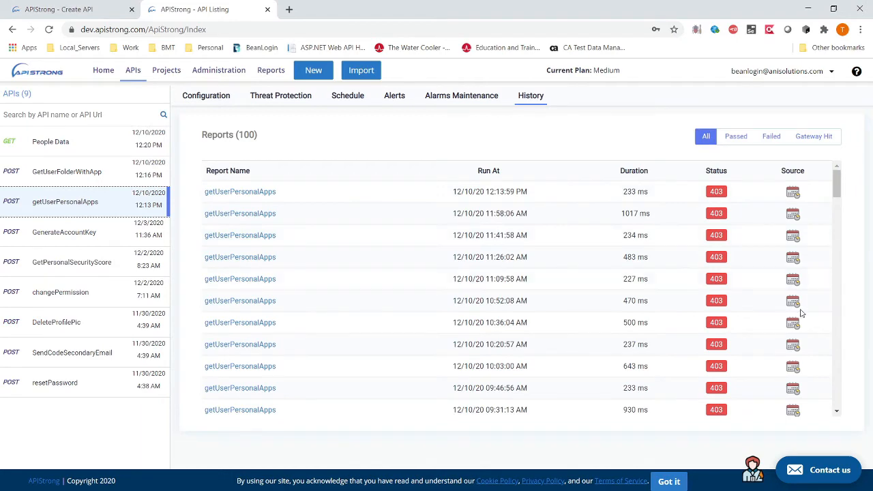
scroll(730, 384, "down", 10)
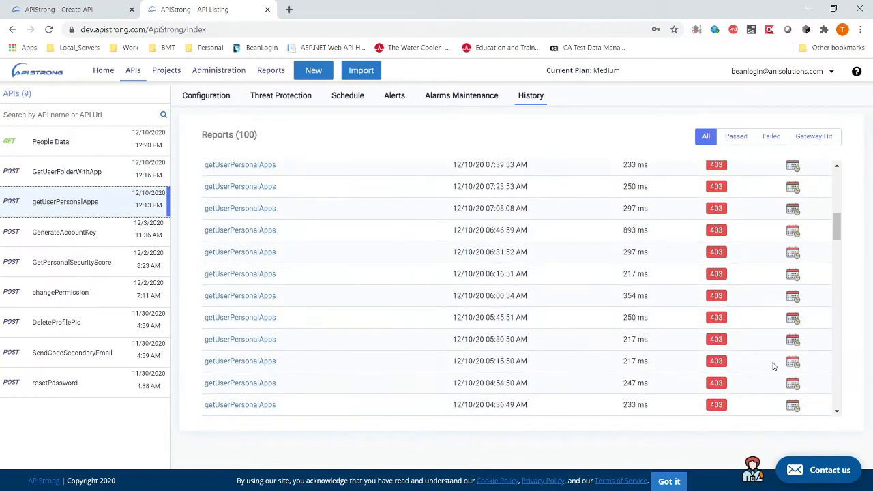
left_click(75, 172)
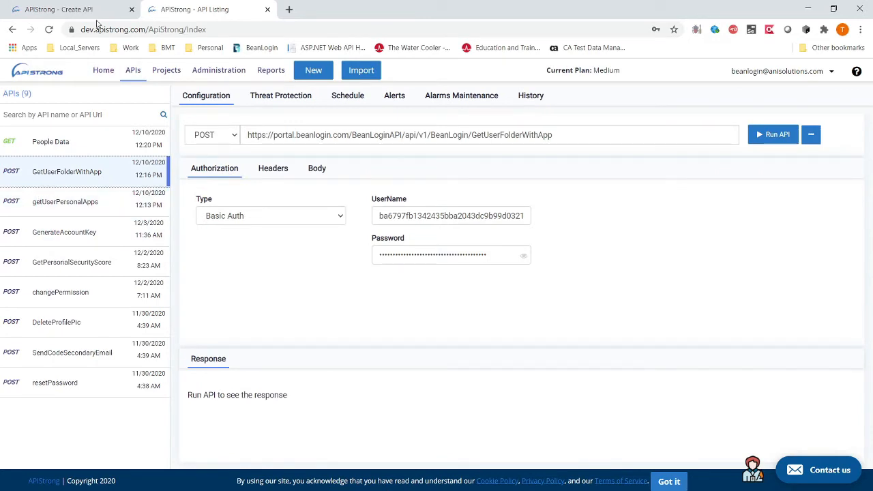
left_click(531, 101)
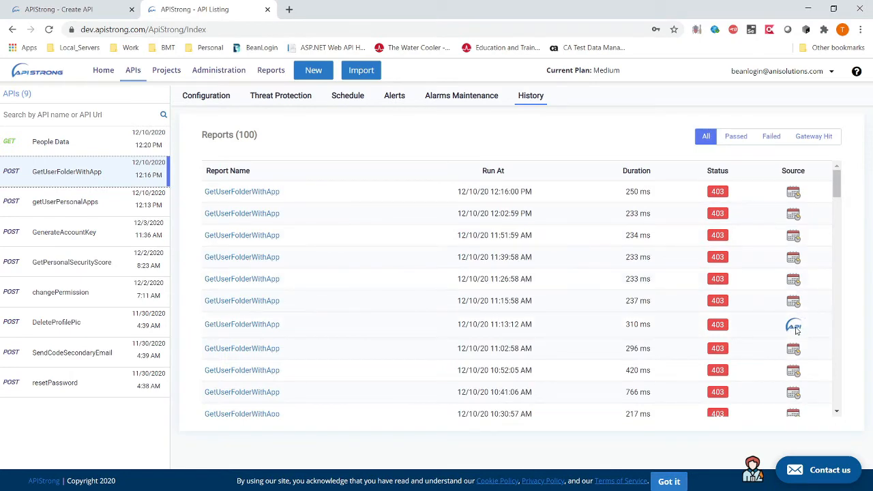
scroll(795, 326, "down", 5)
scroll(794, 322, "up", 5)
left_click(68, 141)
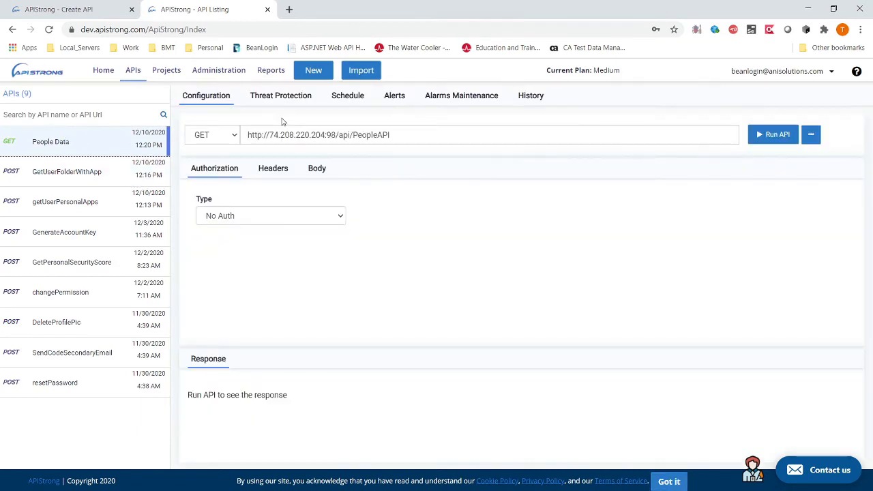
Copy People Data's gateway exposed URL from the Threat Protection tab.
left_click(290, 103)
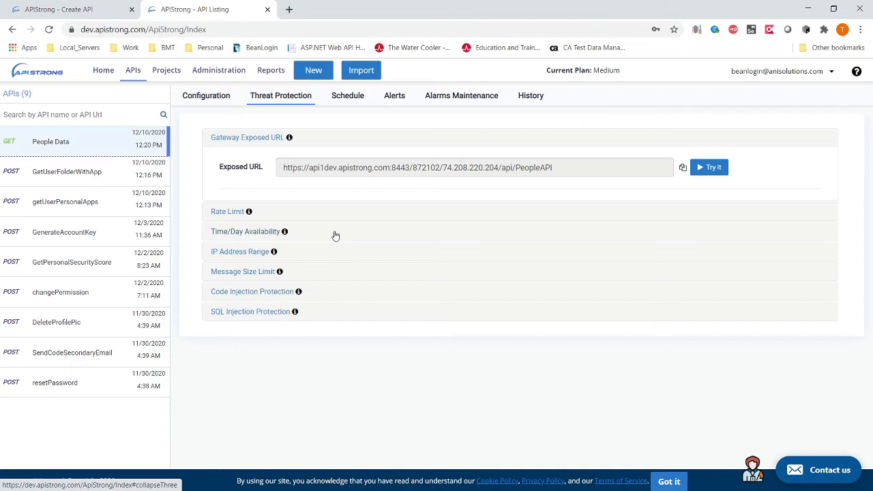
left_click_drag(573, 166, 280, 159)
key("ctrl+c")
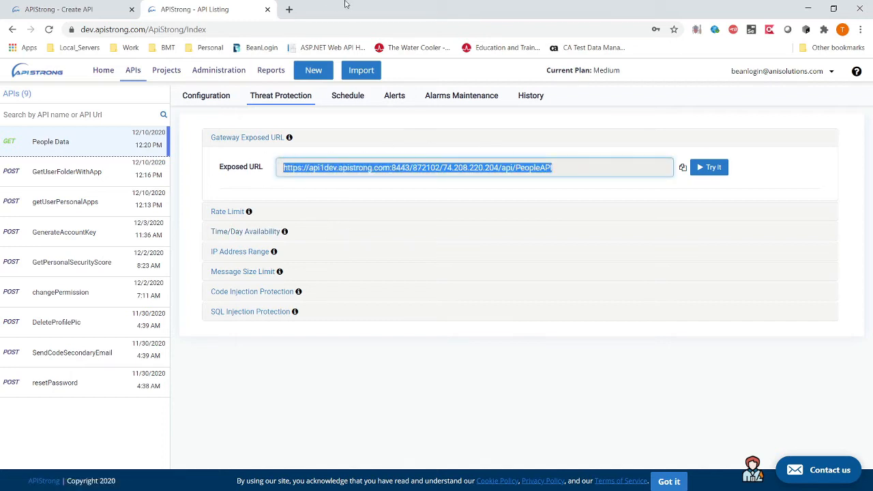
Load the copied People Data gateway URL in a new Chrome tab.
left_click(289, 9)
key("ctrl+v")
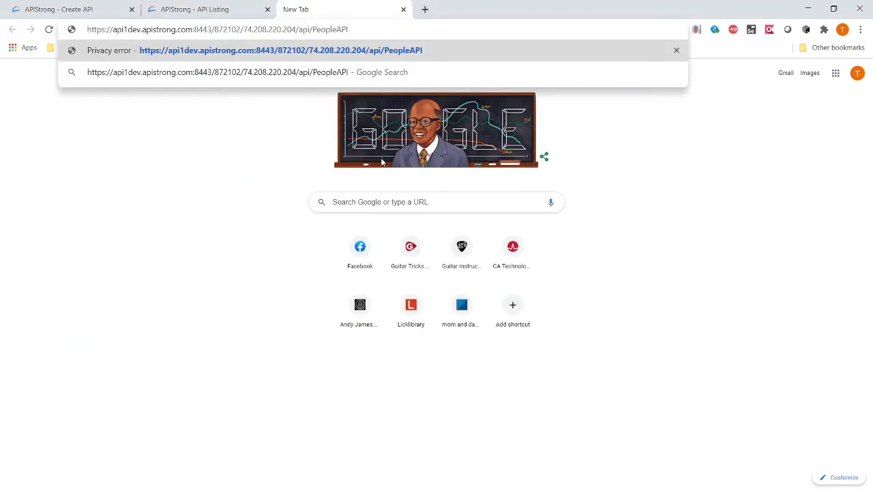
key("Return")
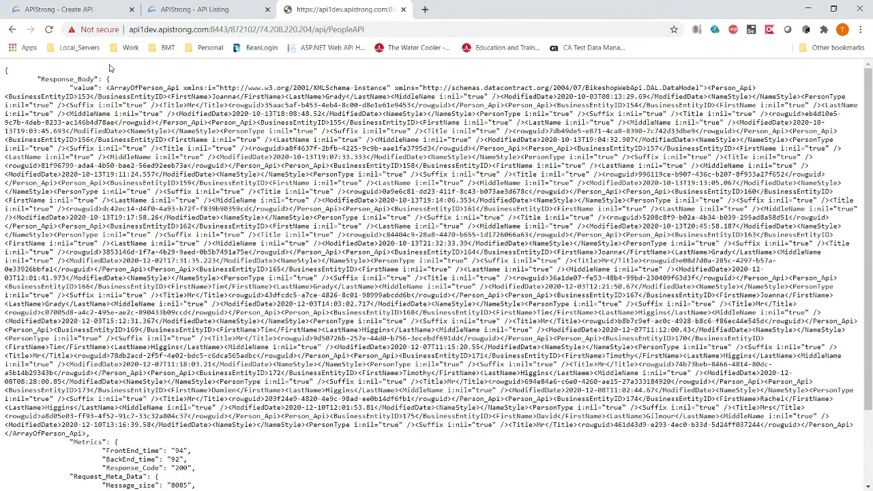
left_click_drag(144, 94, 357, 338)
scroll(357, 340, "down", 2)
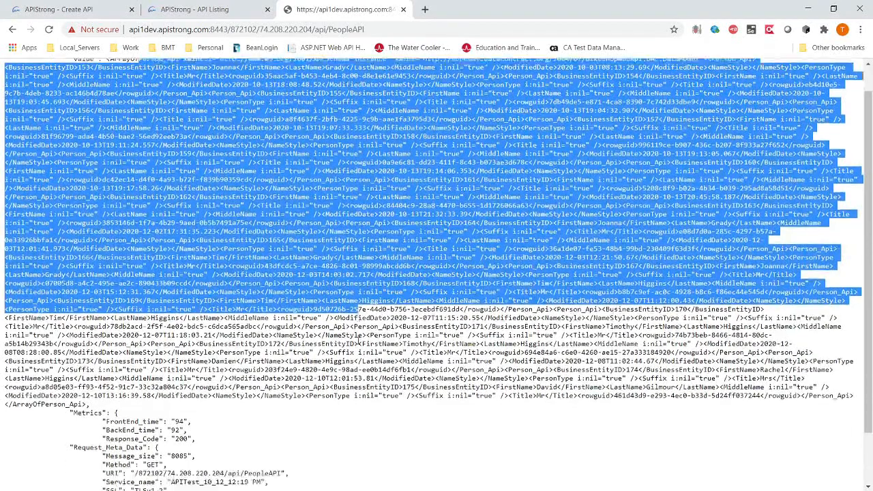
Review the XML person records and Response_Code 200 metrics, then return to APIStrong.
left_click(401, 352)
left_click_drag(564, 328, 443, 302)
left_click_drag(540, 333, 644, 343)
left_click(713, 334)
double_click(703, 333)
double_click(731, 325)
left_click(608, 316)
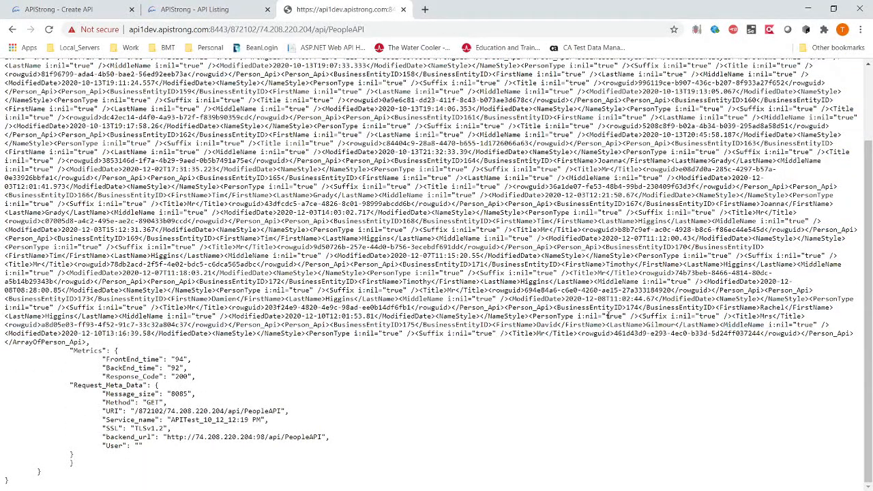
left_click_drag(245, 178, 347, 299)
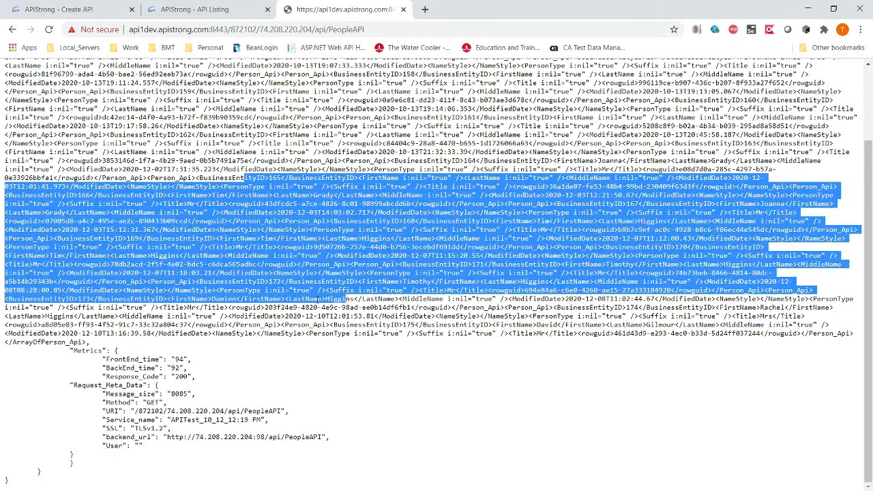
left_click(299, 256)
left_click_drag(89, 351, 218, 447)
left_click(271, 334)
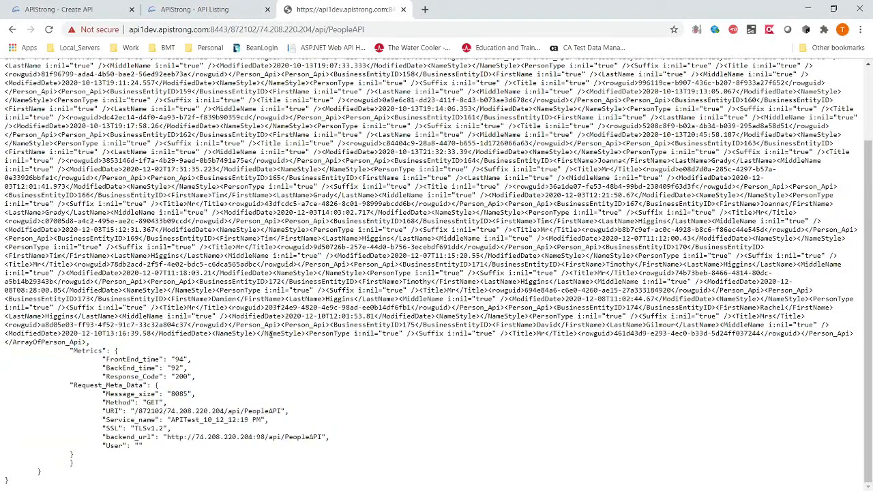
left_click(210, 11)
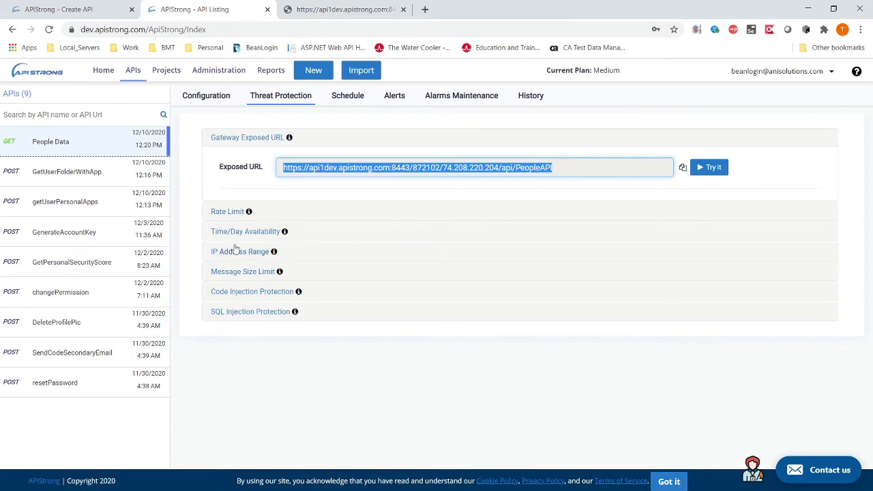
Expand Rate Limit and keep the limit applied per user or client IP.
left_click(231, 213)
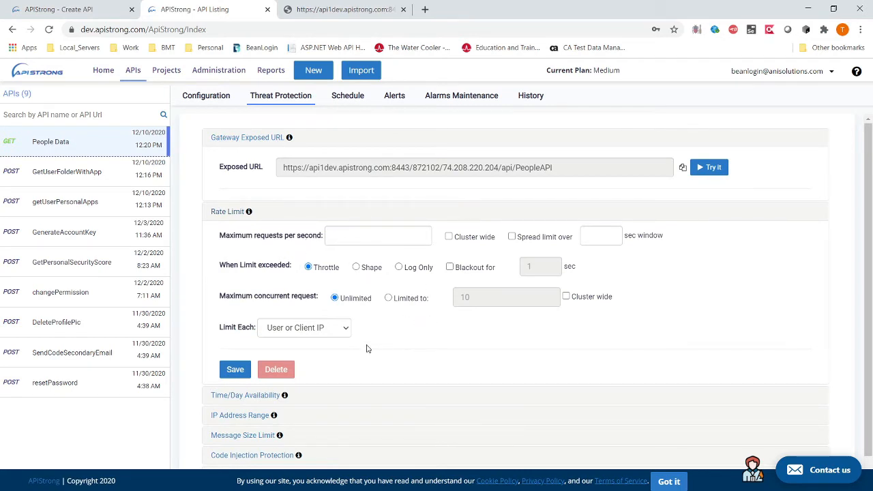
left_click(347, 334)
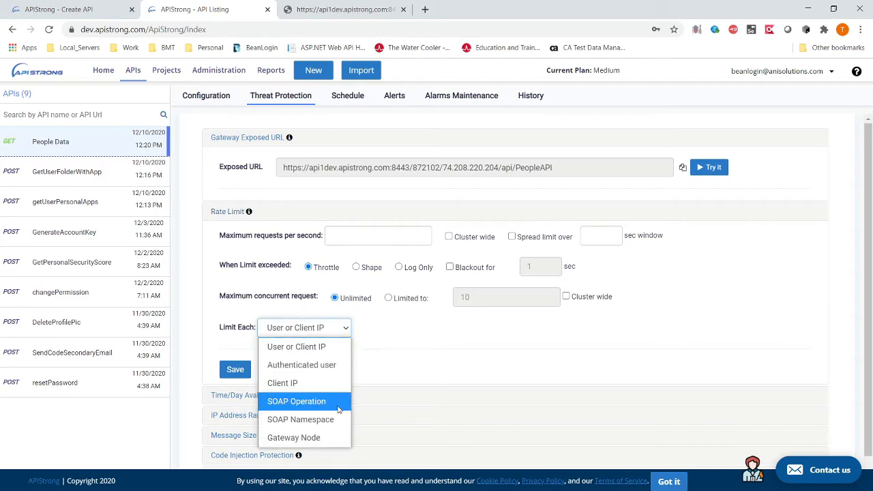
left_click(336, 350)
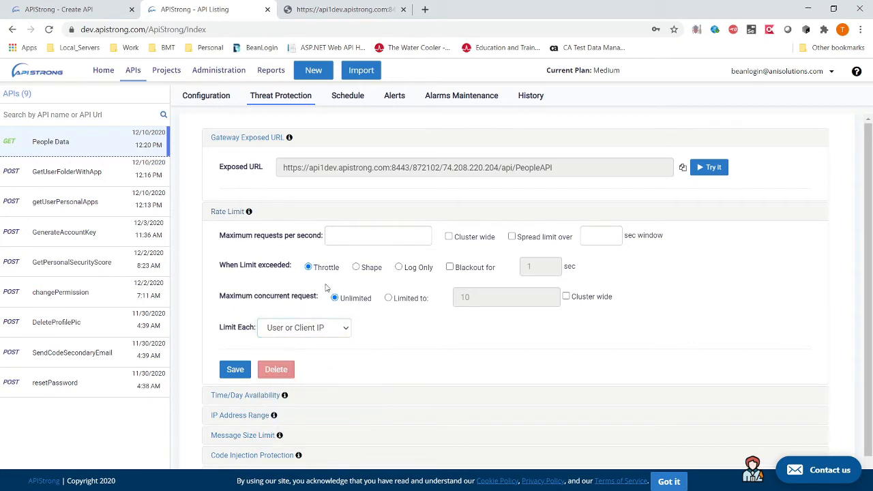
Read the Rate Limit help and open the threat-protection documentation in its own tab.
left_click(249, 212)
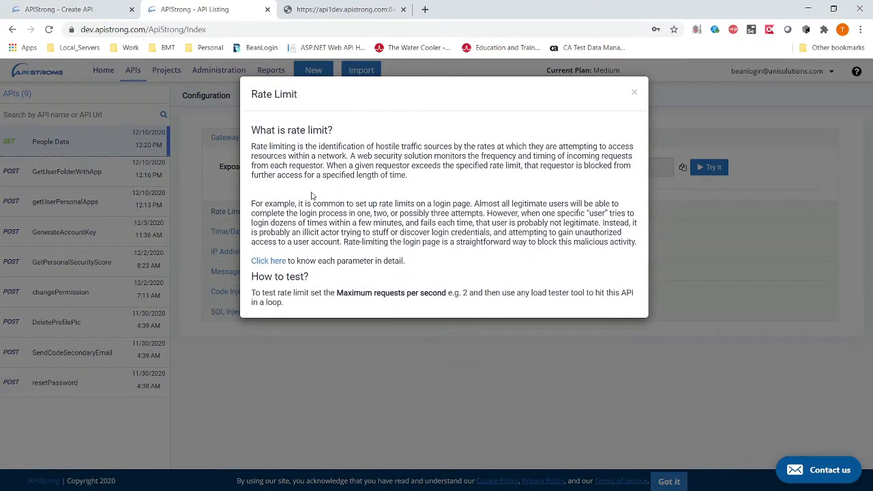
left_click_drag(284, 302, 254, 276)
left_click(374, 253)
left_click(281, 264)
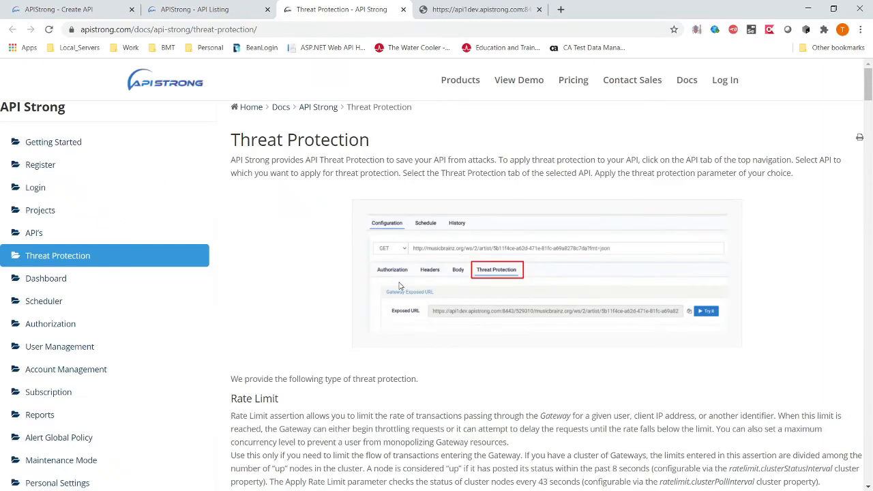
scroll(409, 279, "down", 10)
scroll(413, 276, "down", 5)
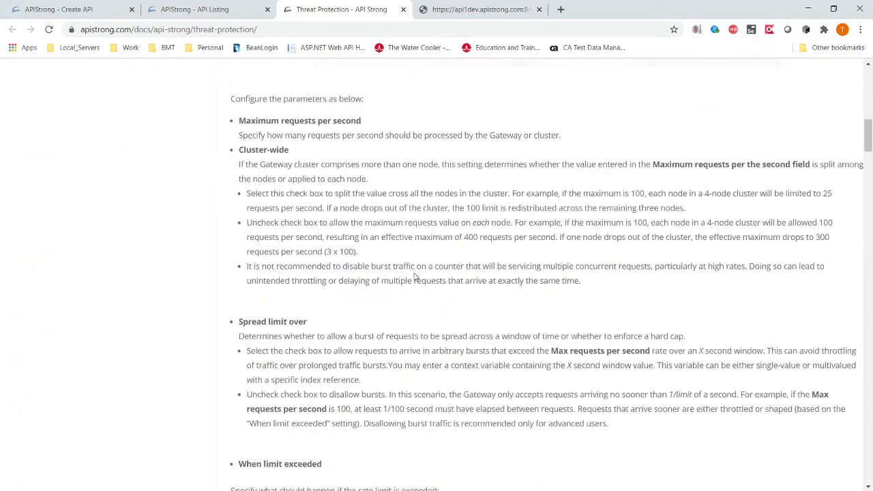
scroll(416, 273, "up", 15)
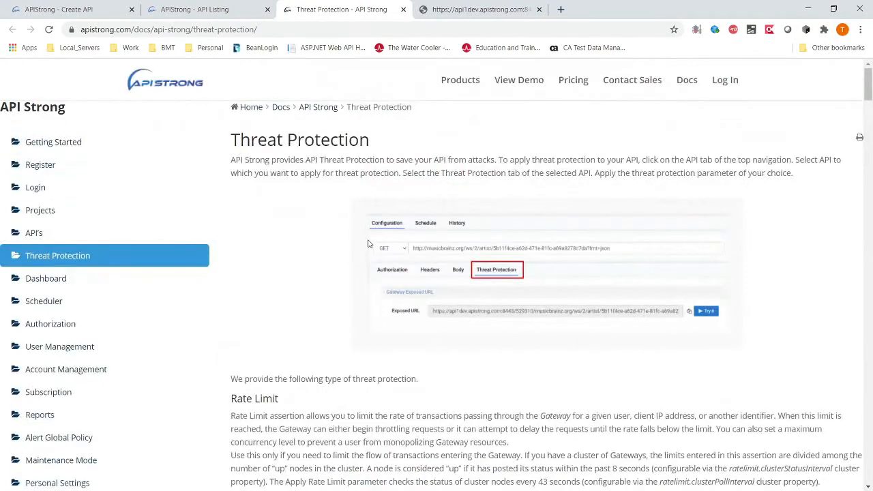
scroll(379, 351, "down", 10)
scroll(380, 344, "down", 5)
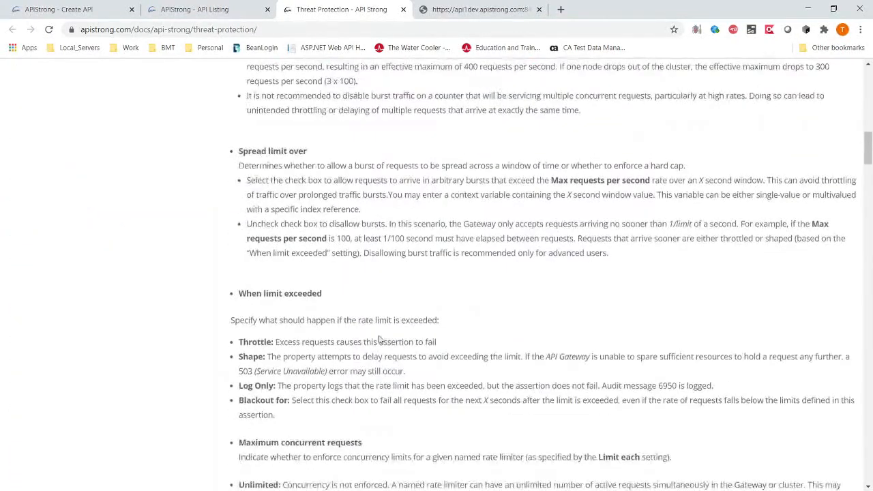
left_click(195, 9)
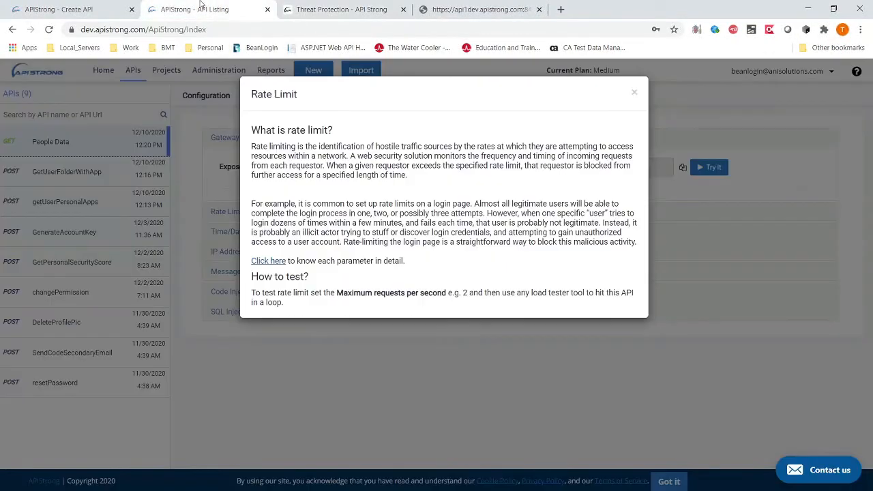
left_click(633, 92)
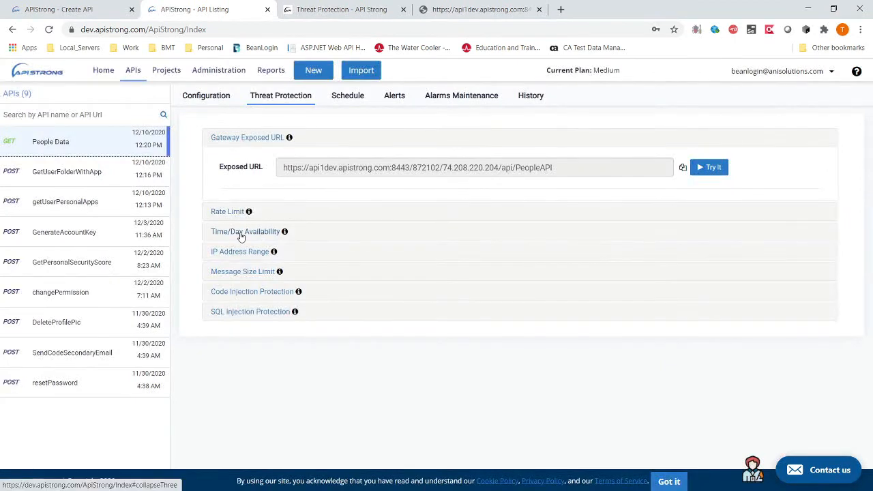
left_click(240, 234)
left_click(223, 252)
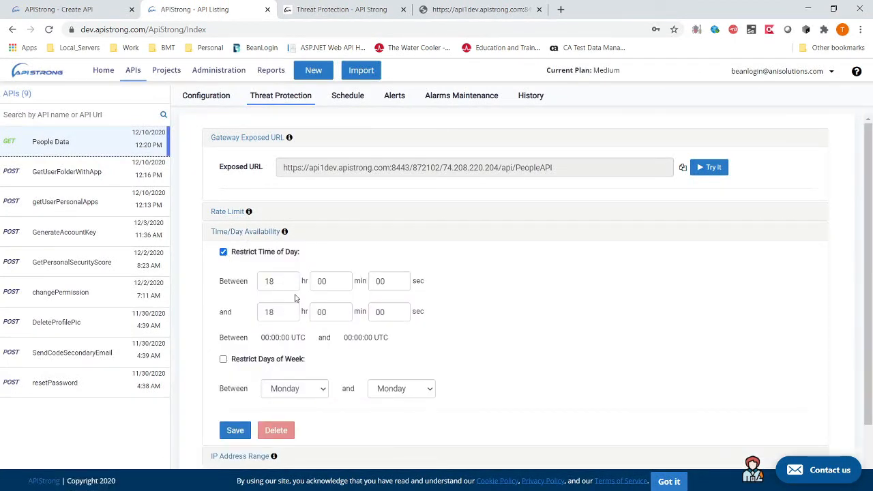
left_click(223, 252)
left_click(223, 361)
left_click_drag(411, 167, 308, 218)
left_click(246, 235)
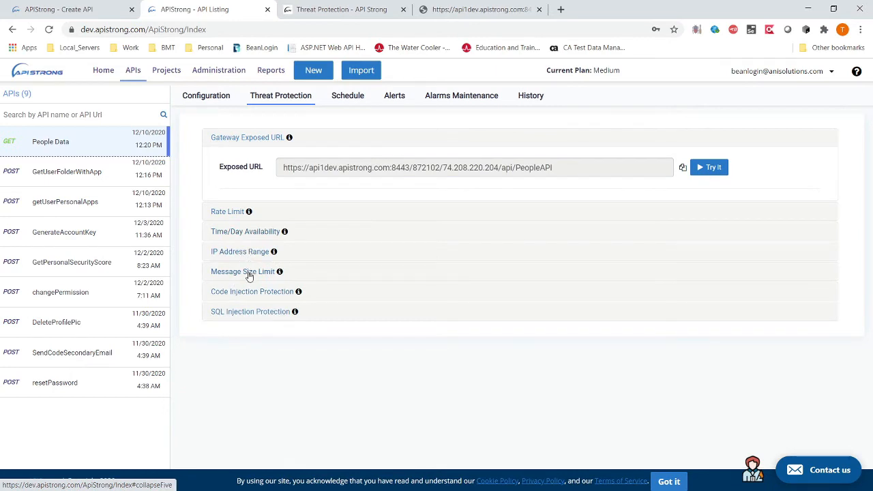
left_click(249, 273)
left_click(325, 322)
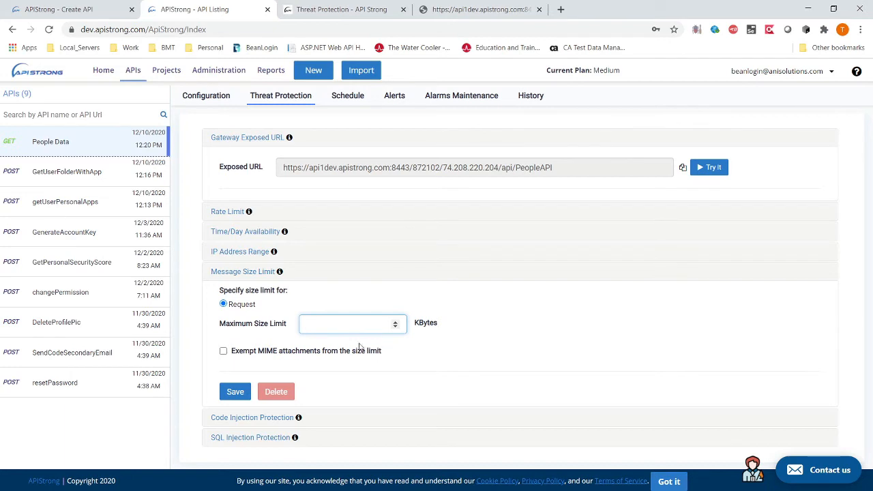
left_click(263, 273)
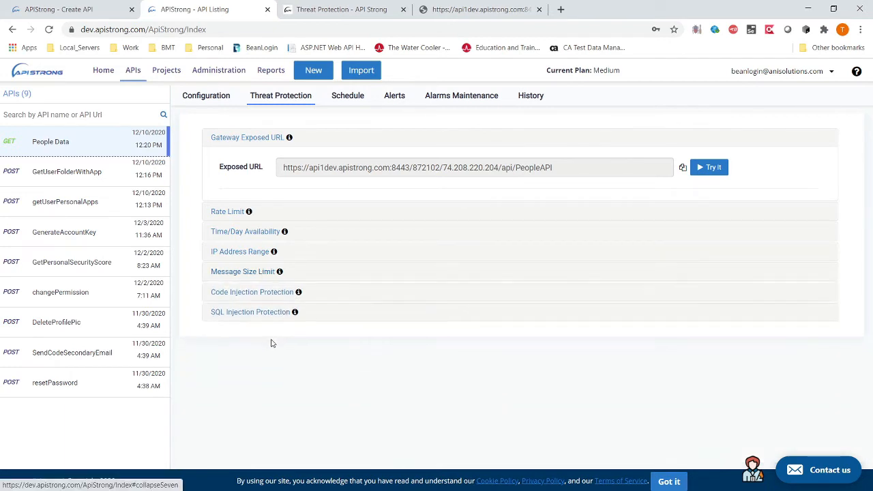
Try Code Injection options (PHP eval, Shell, HTML/JavaScript; Body, URL Path), then clear them all.
left_click(253, 293)
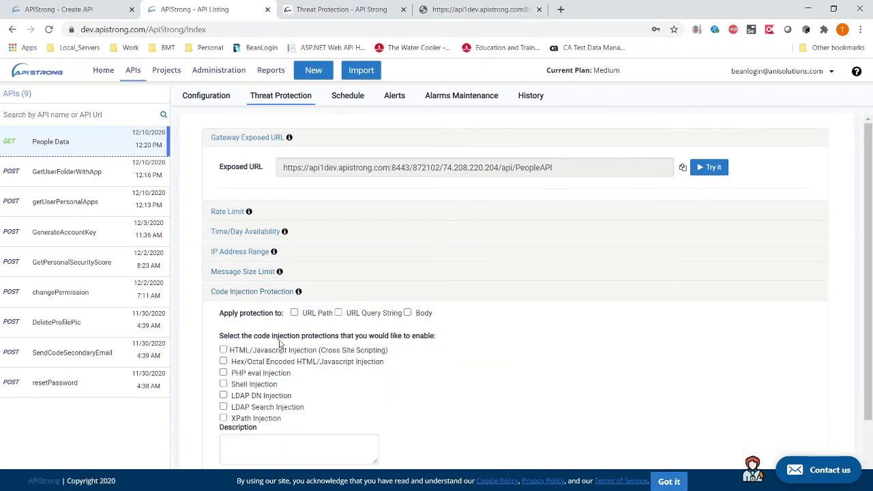
left_click(223, 373)
left_click(223, 383)
left_click(225, 351)
left_click(407, 312)
left_click(552, 169)
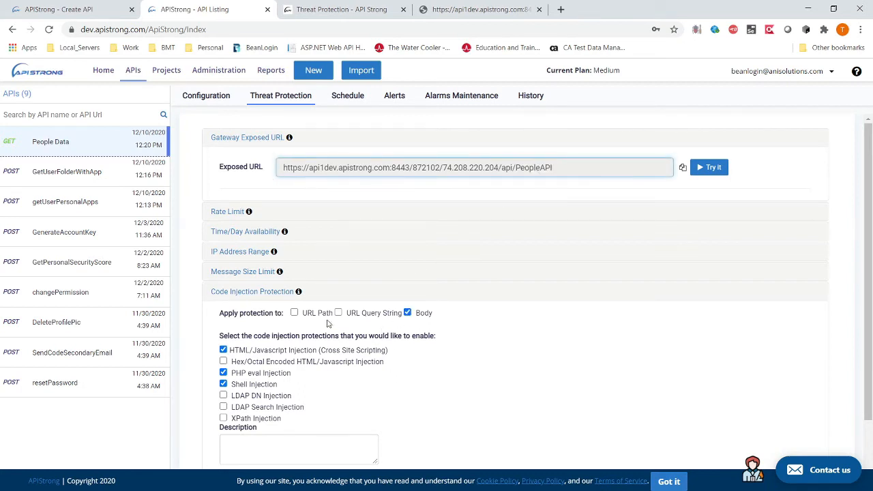
left_click(295, 313)
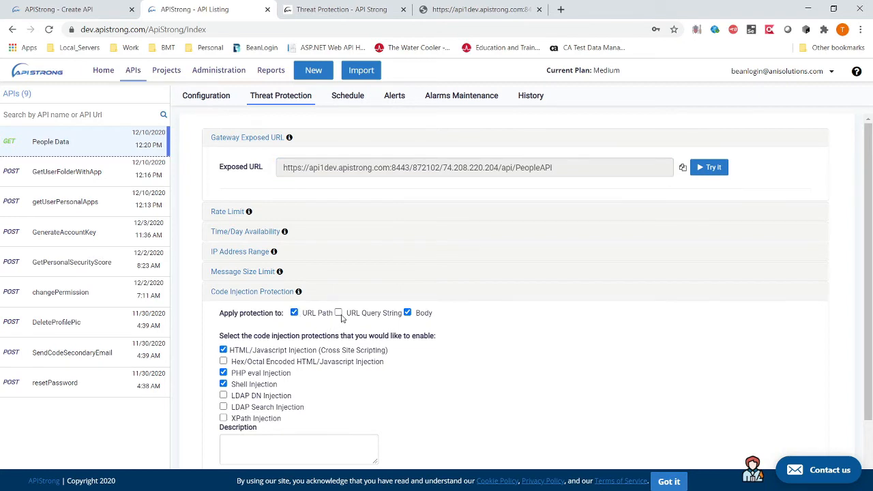
left_click(338, 312)
left_click(407, 313)
left_click(223, 350)
left_click(223, 373)
left_click(223, 384)
left_click(259, 292)
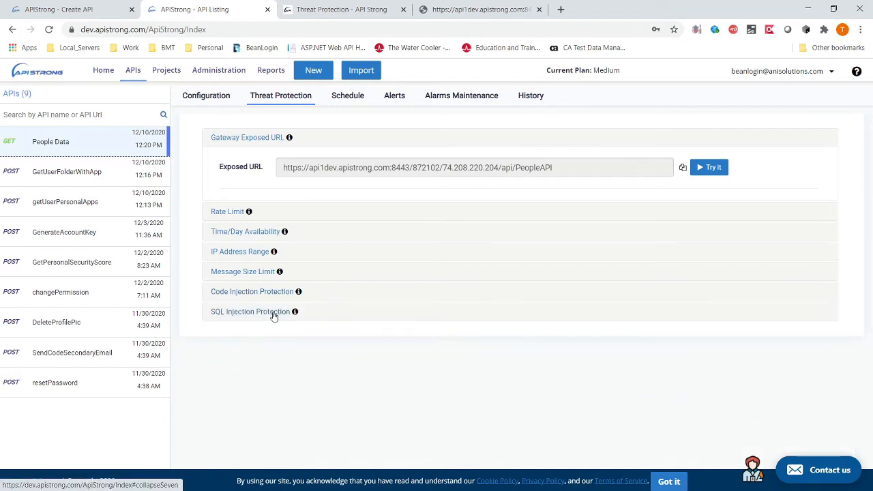
Tick then untick Standard and Invasive SQL Injection protection, then expand IP Address Range.
left_click(271, 311)
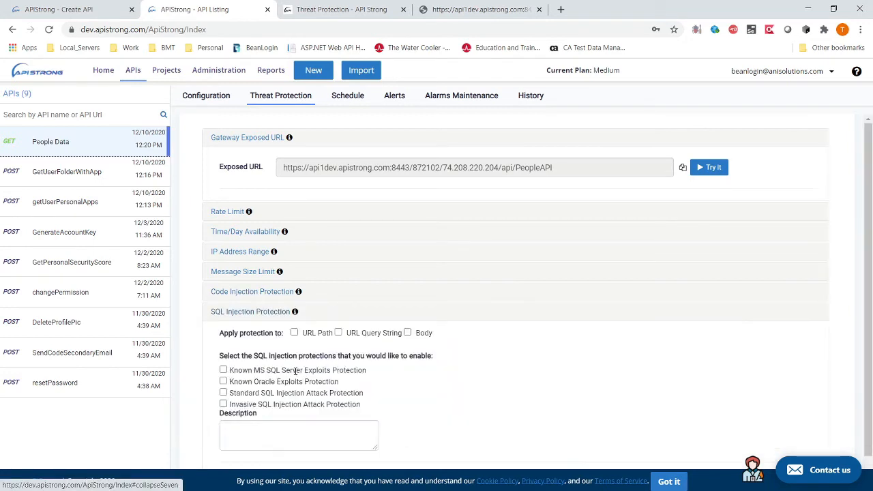
left_click(223, 394)
left_click(223, 403)
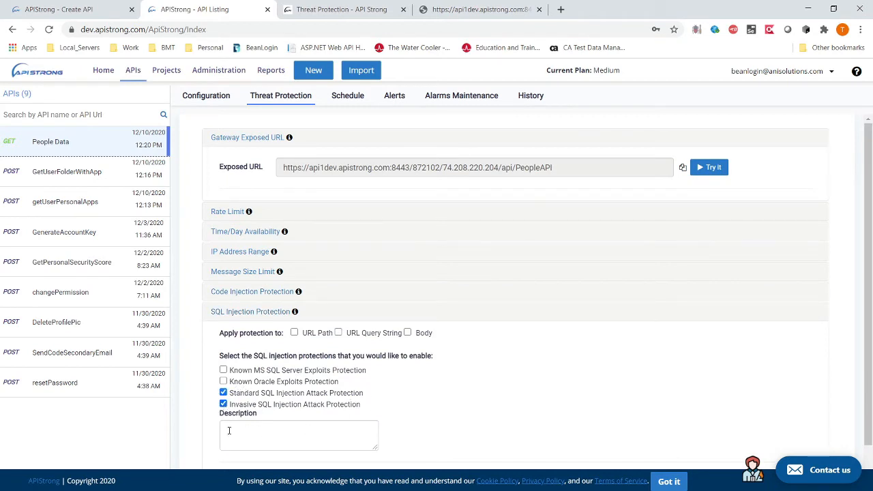
left_click(223, 404)
left_click(223, 393)
left_click(278, 311)
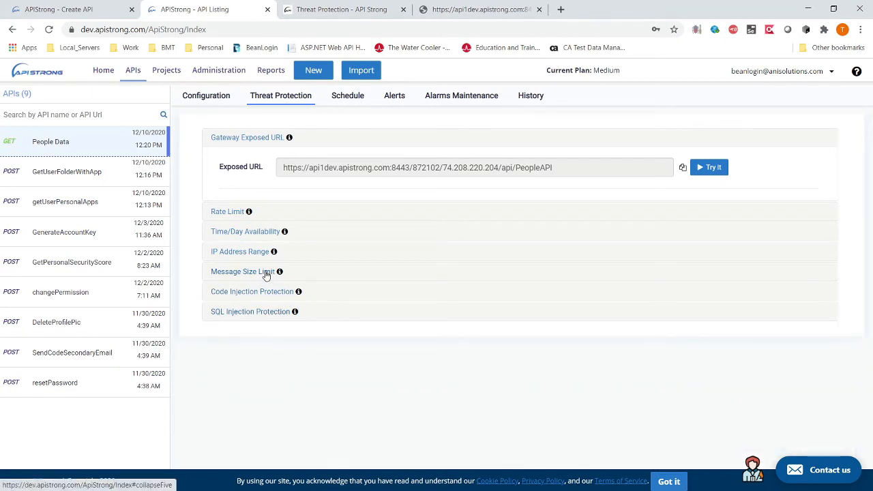
left_click(246, 252)
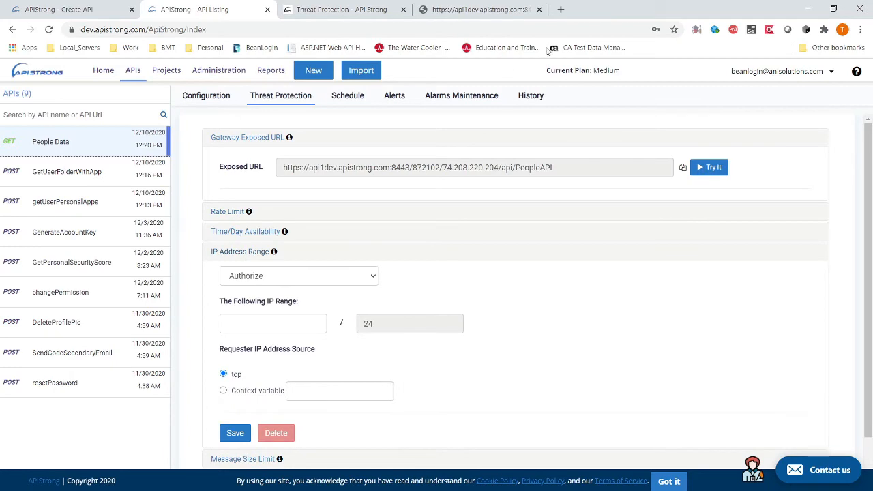
Look up and copy the machine's public IP with a 'what is my ip' search.
left_click(560, 9)
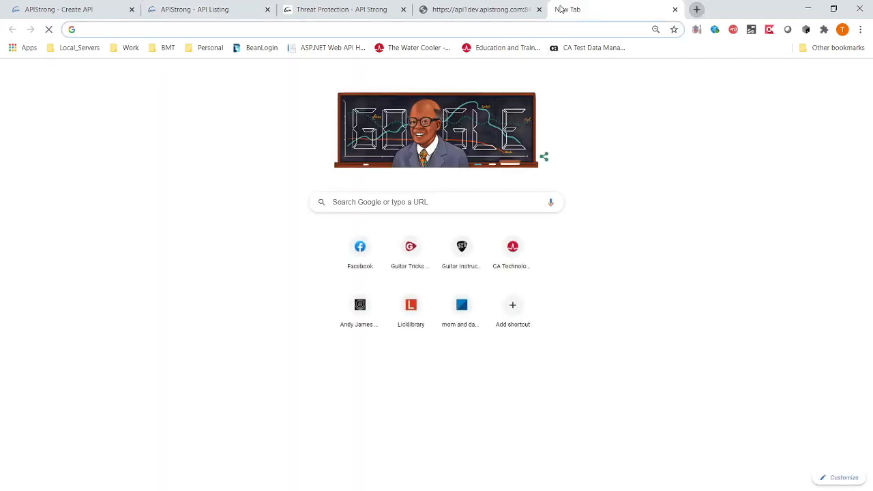
type("what is my ip")
key("Return")
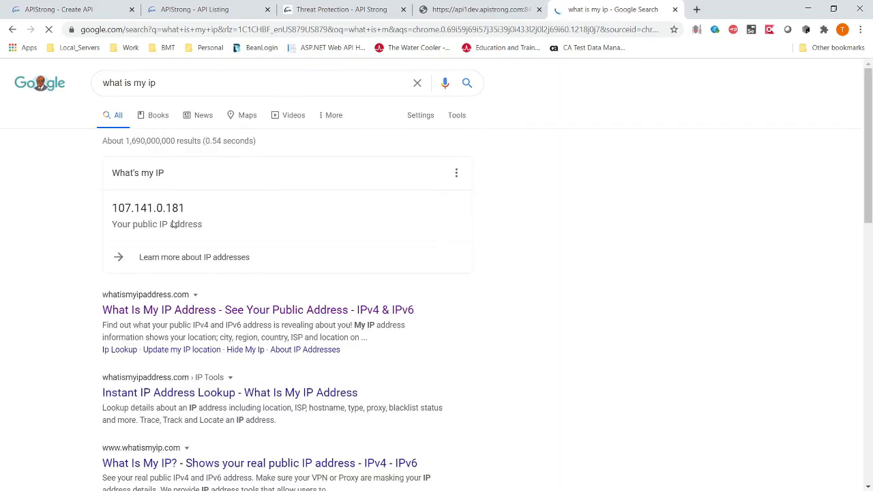
left_click_drag(186, 207, 105, 205)
key("ctrl+c")
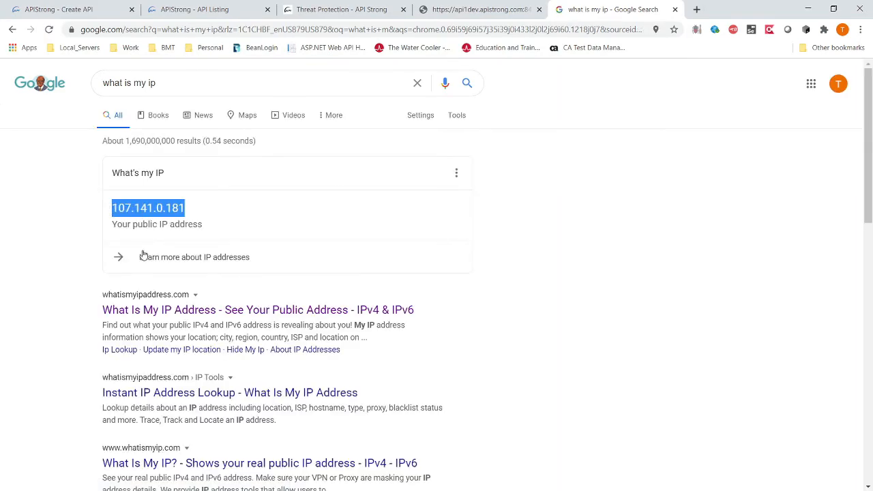
left_click(674, 9)
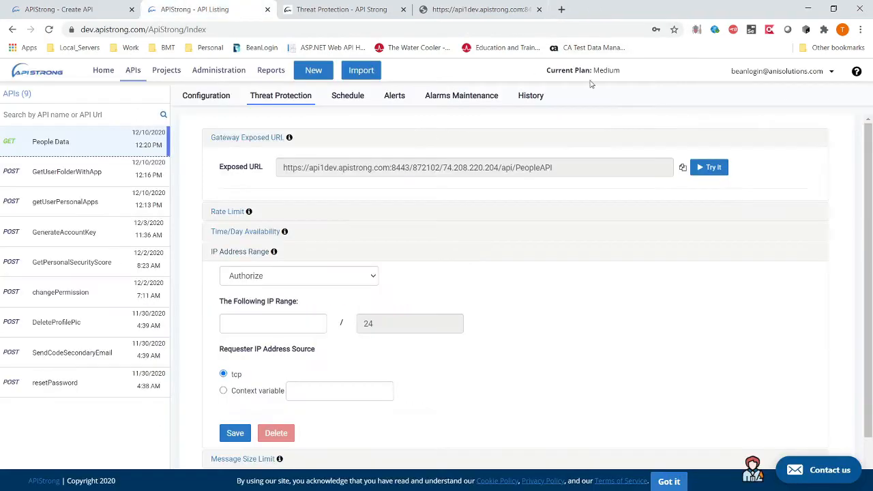
Paste the IP into IP Range, set it to Forbid, and save the rule.
left_click(287, 326)
key("ctrl+v")
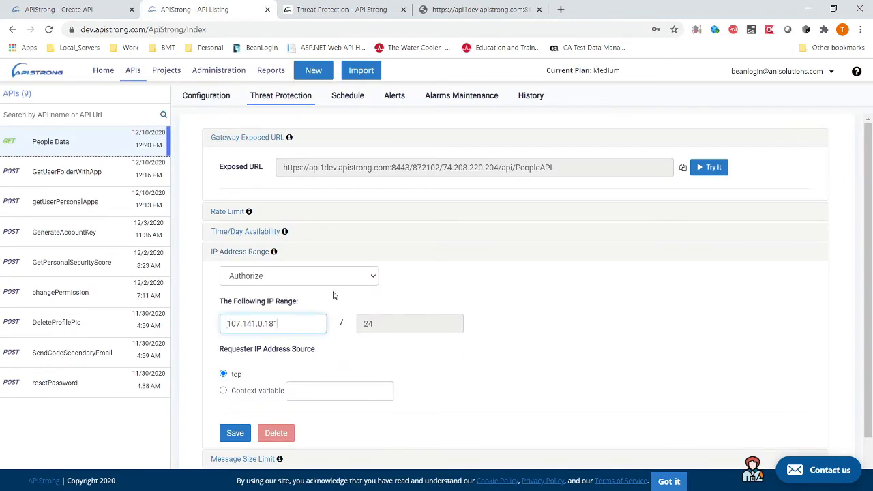
left_click(313, 276)
left_click(289, 310)
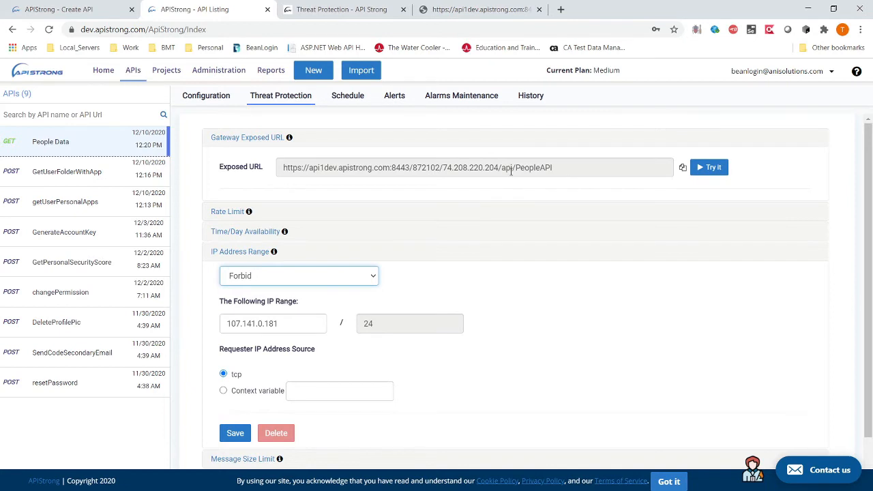
left_click(240, 439)
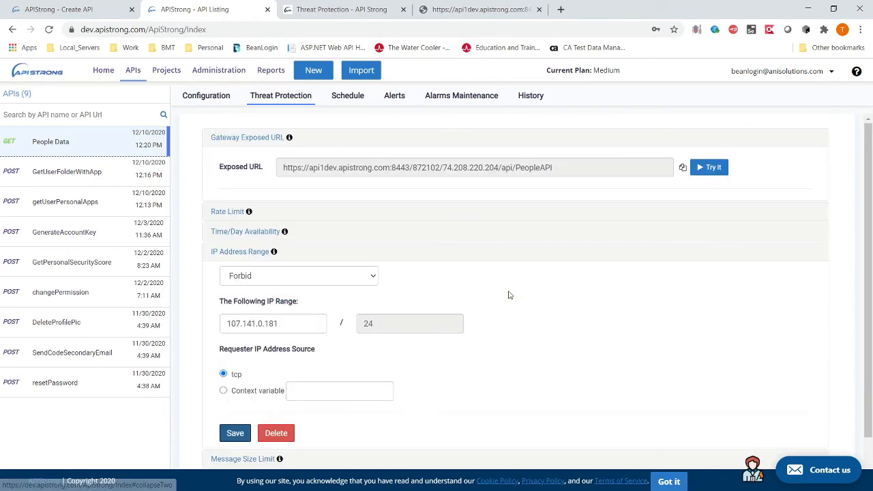
left_click(367, 9)
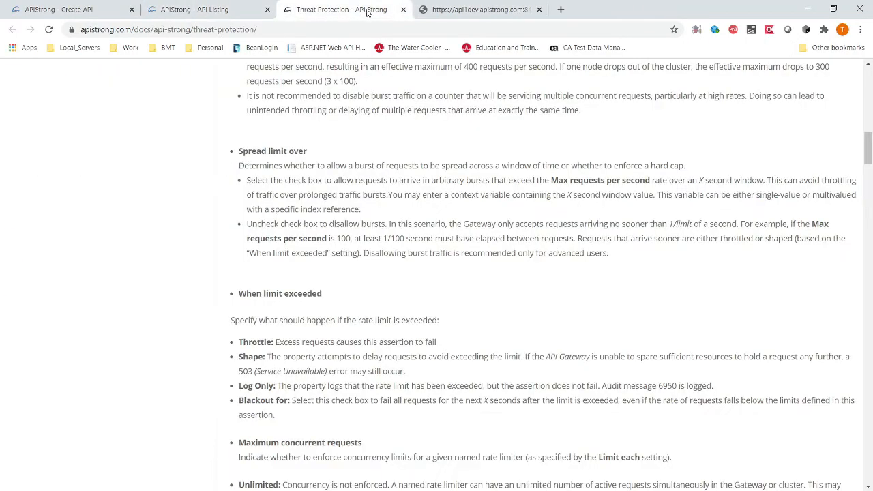
Reload the PeopleAPI URL and confirm the 'banned IP range' error appears.
left_click(468, 11)
key("F5")
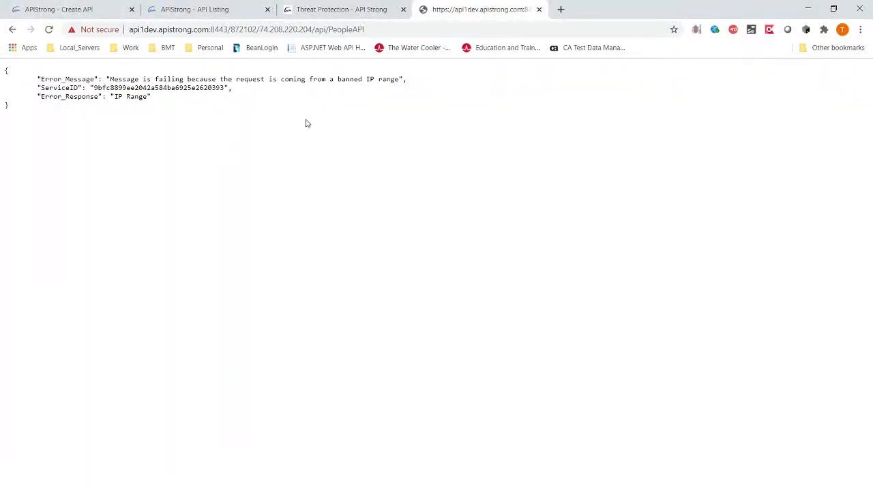
double_click(350, 79)
left_click(195, 11)
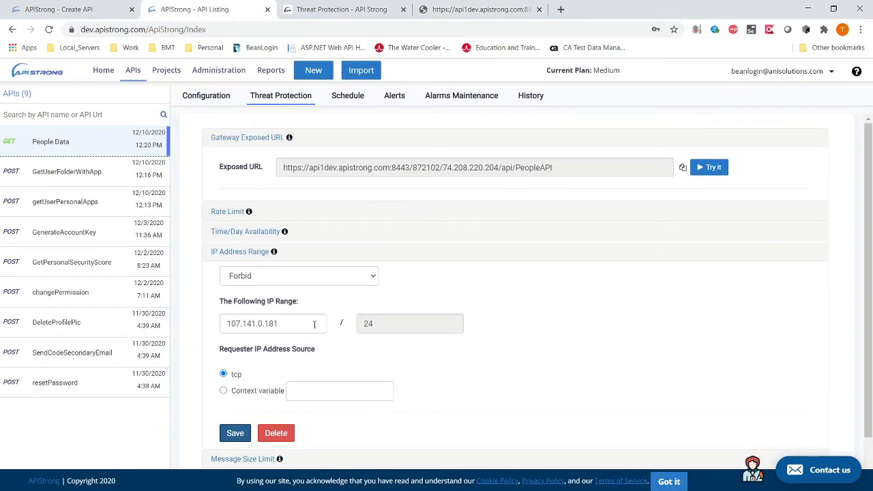
Delete the Forbid IP range rule from People Data's IP Address Range.
left_click_drag(374, 324, 364, 323)
left_click(379, 359)
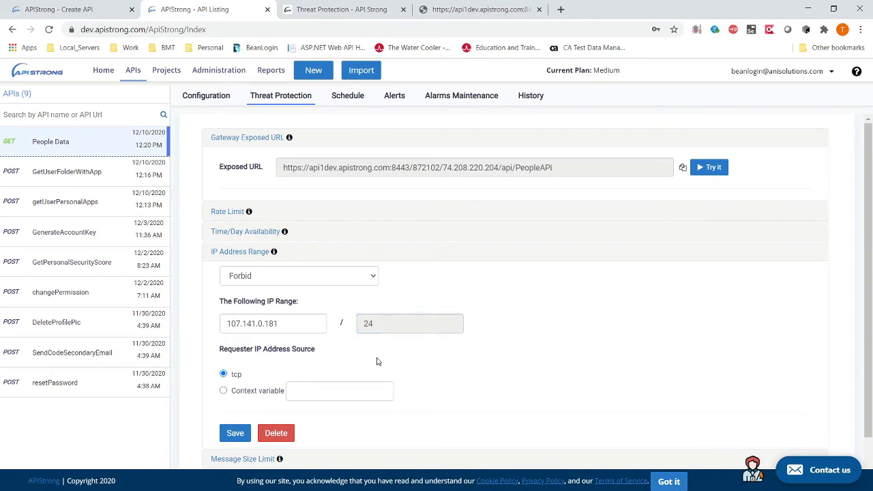
left_click(284, 327)
left_click(291, 435)
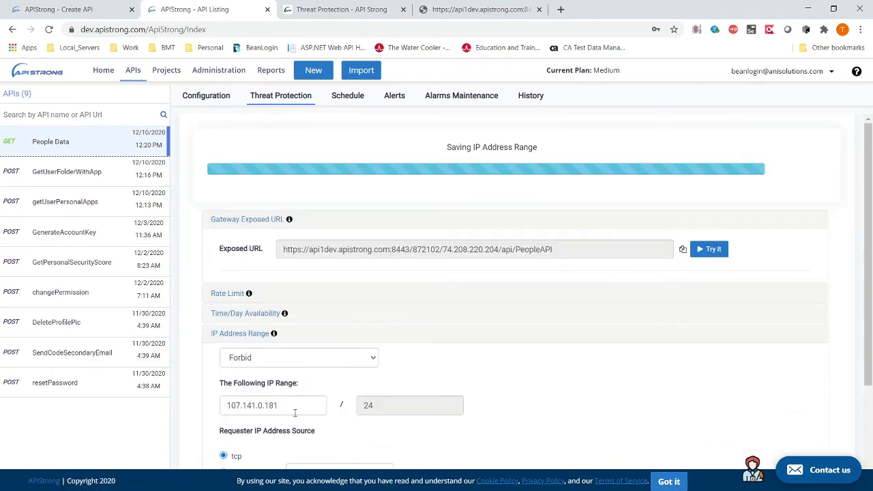
Reload the People API response to confirm records return, then collapse IP Address Range.
left_click(455, 9)
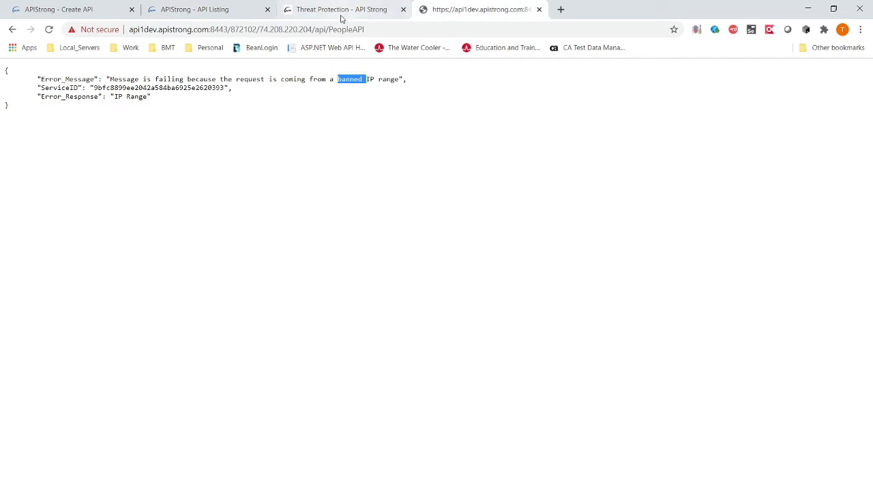
left_click(48, 29)
scroll(134, 272, "down", 2)
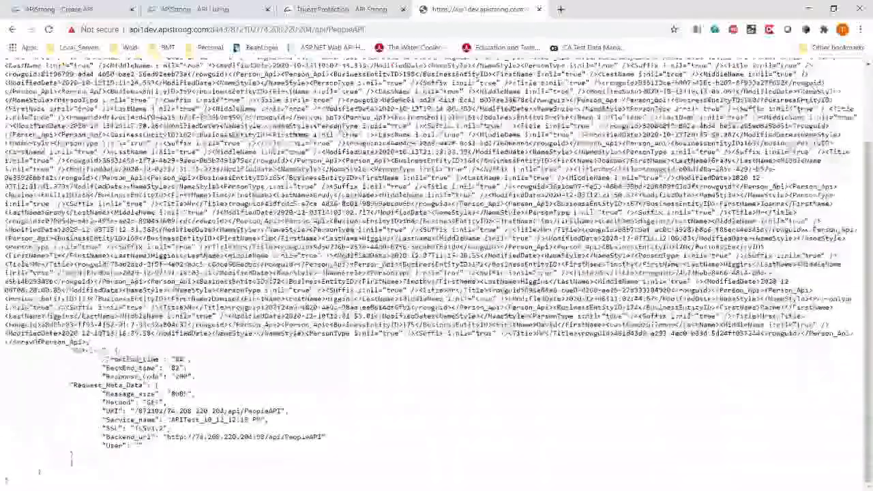
scroll(134, 272, "up", 2)
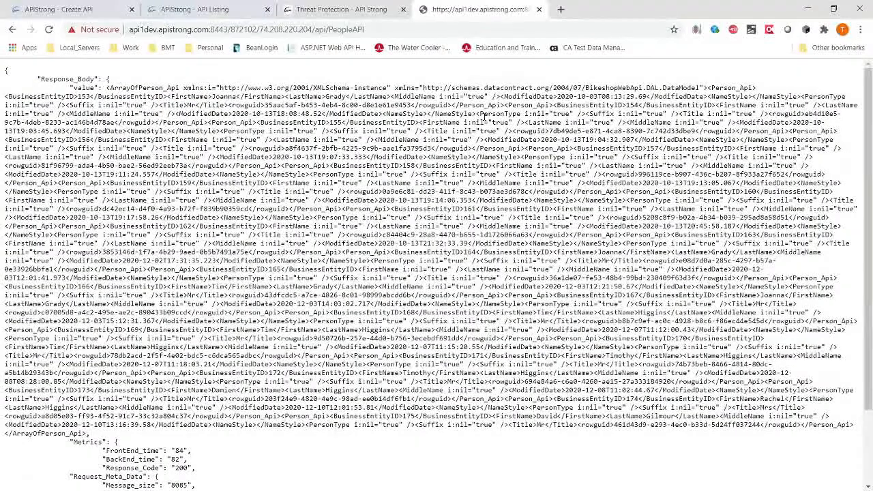
left_click_drag(402, 186, 556, 326)
left_click(557, 328)
left_click(361, 29)
key("ctrl+a")
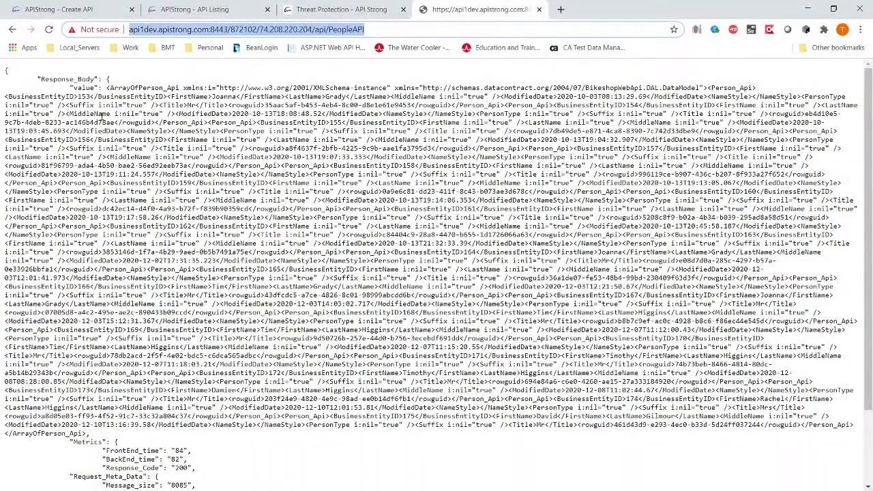
left_click(218, 9)
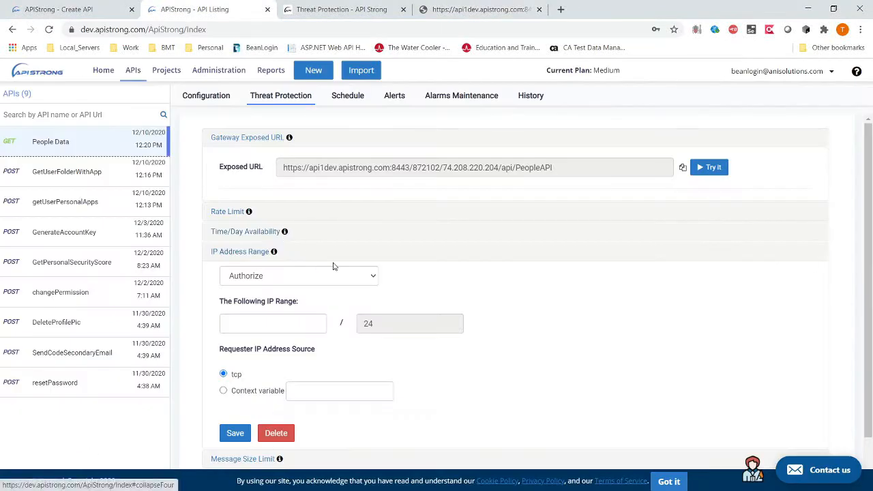
left_click(238, 252)
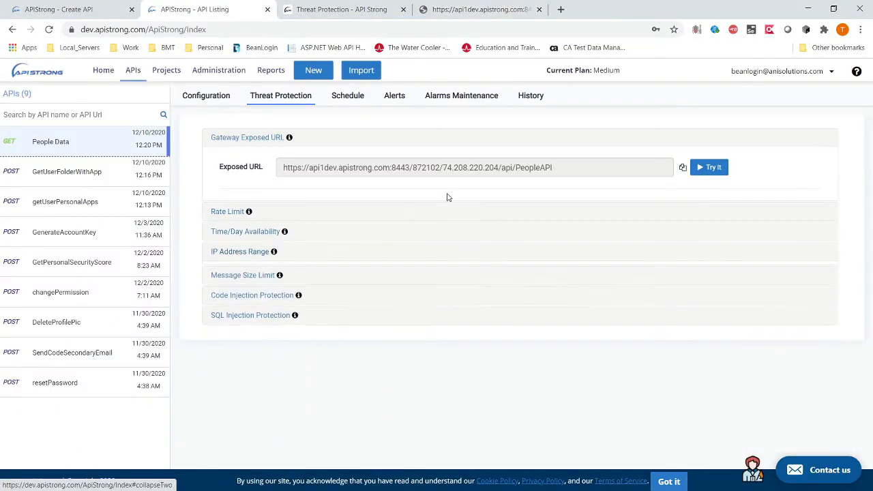
left_click_drag(553, 167, 281, 165)
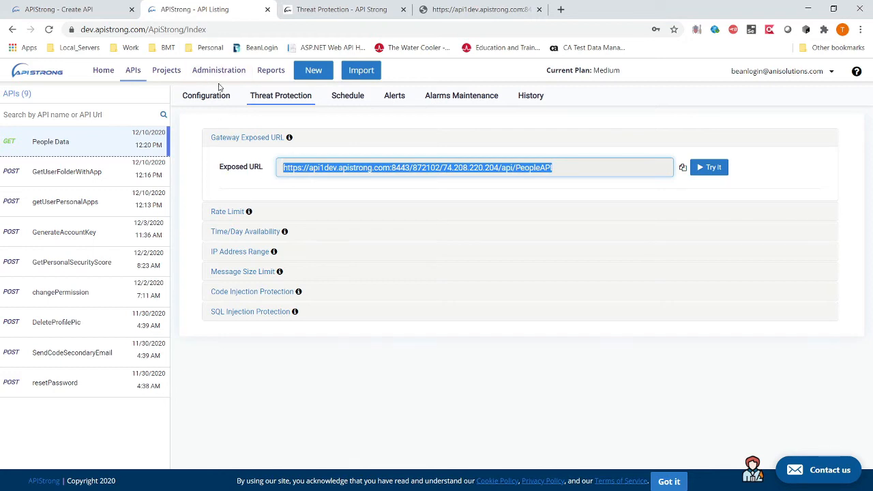
Browse Administration's Alert Global Policies and global Threat Protection sections.
left_click(244, 76)
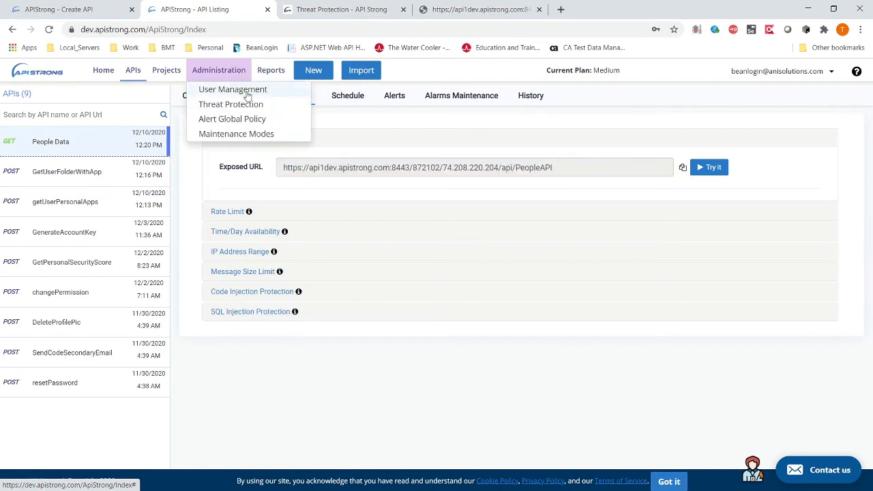
left_click(233, 119)
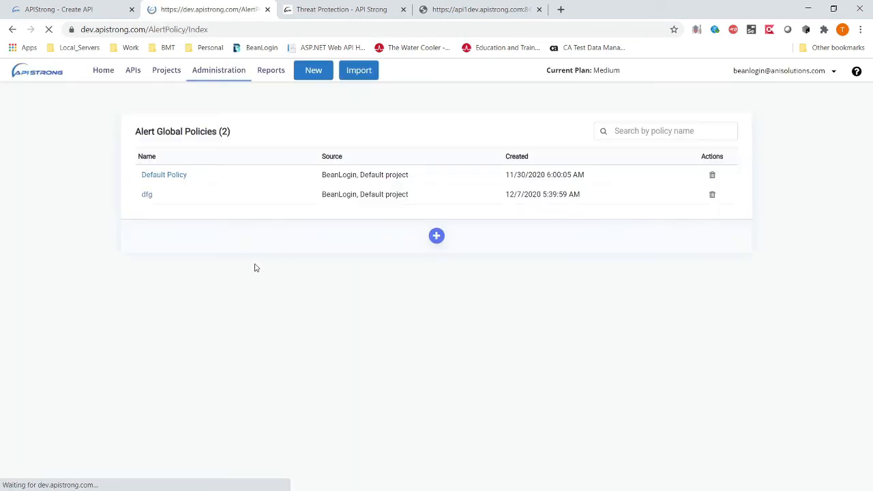
left_click(241, 76)
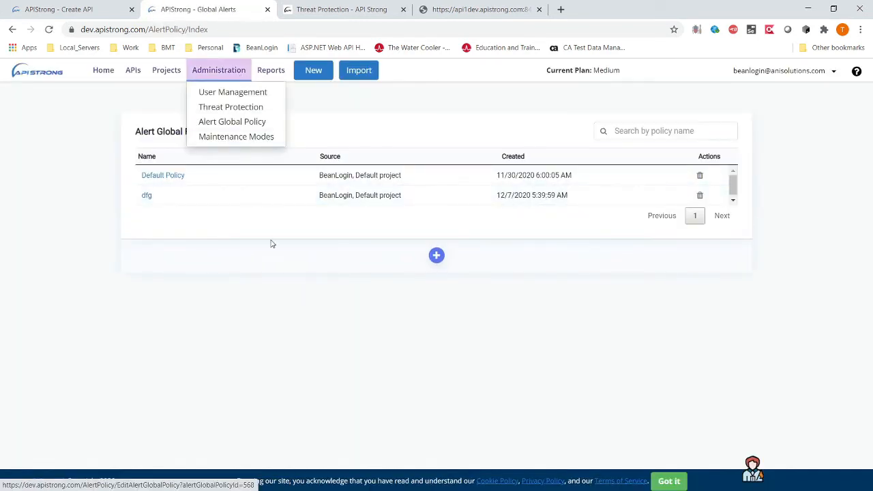
left_click(240, 107)
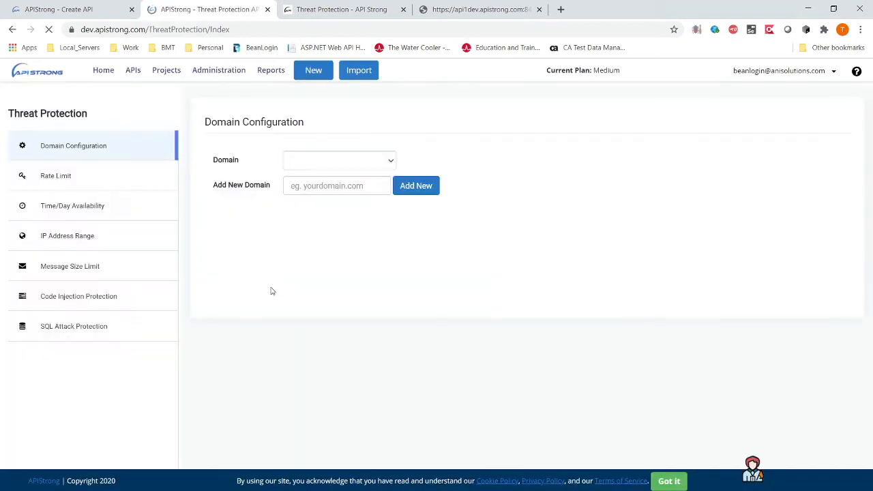
left_click(337, 161)
left_click(337, 161)
left_click(97, 205)
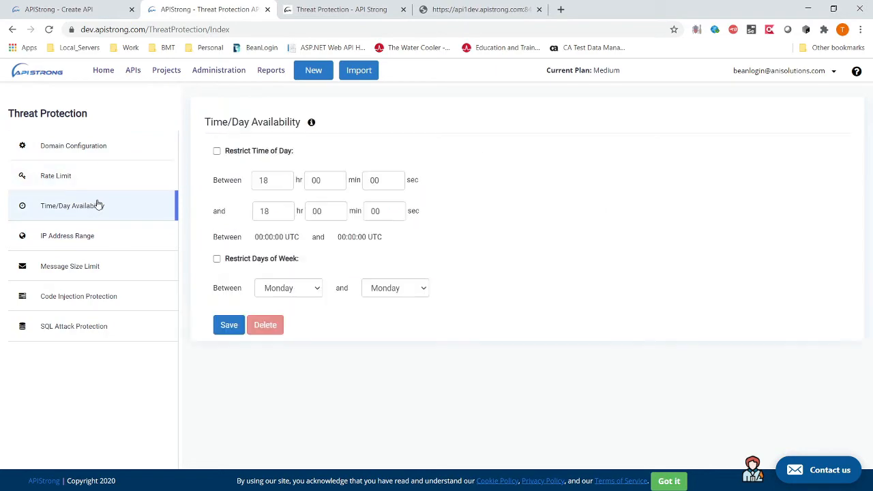
left_click(115, 296)
left_click(102, 327)
left_click(97, 270)
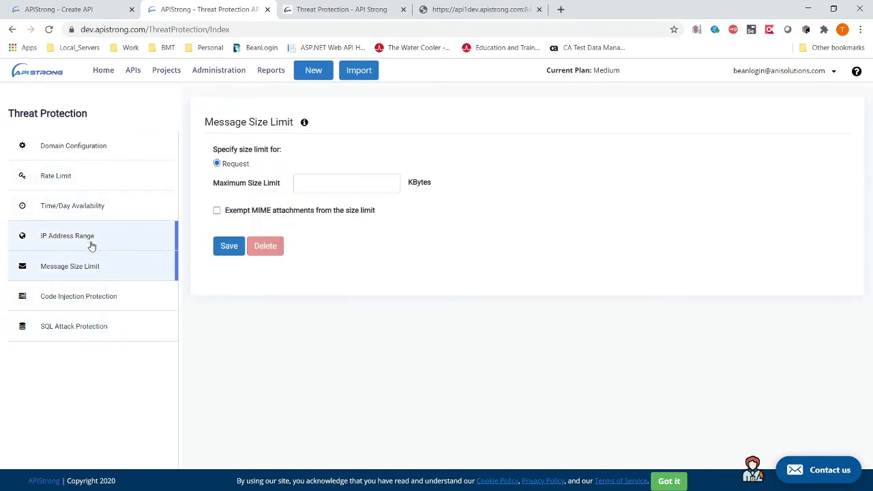
left_click(92, 244)
left_click(103, 147)
Close the documentation and People API response tabs and go to the Dashboard.
left_click(344, 11)
left_click_drag(347, 19, 211, 29)
double_click(294, 23)
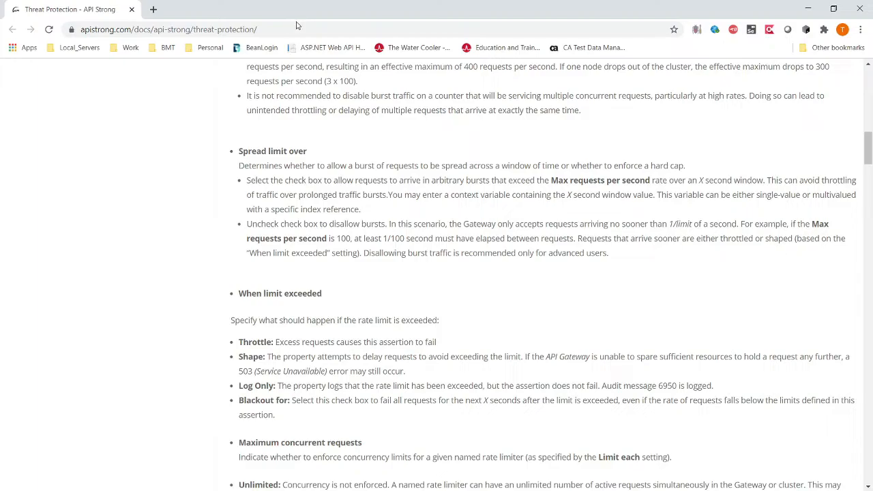
left_click(131, 10)
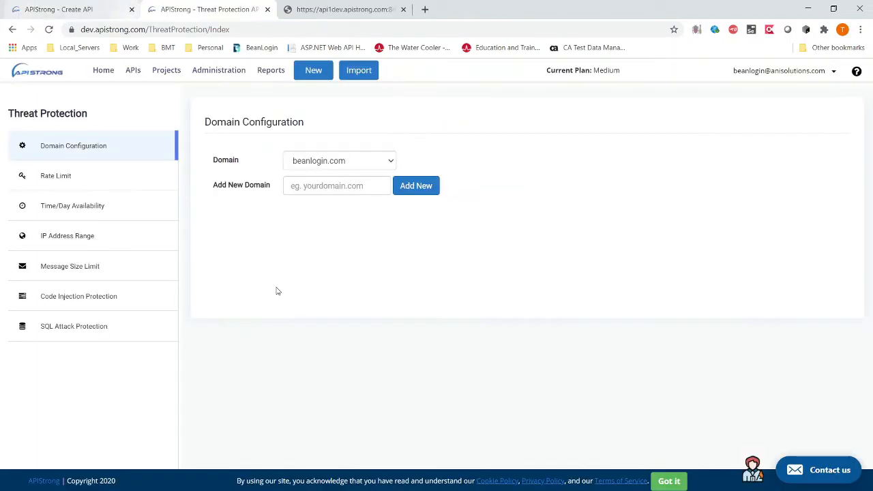
left_click(354, 10)
left_click(402, 9)
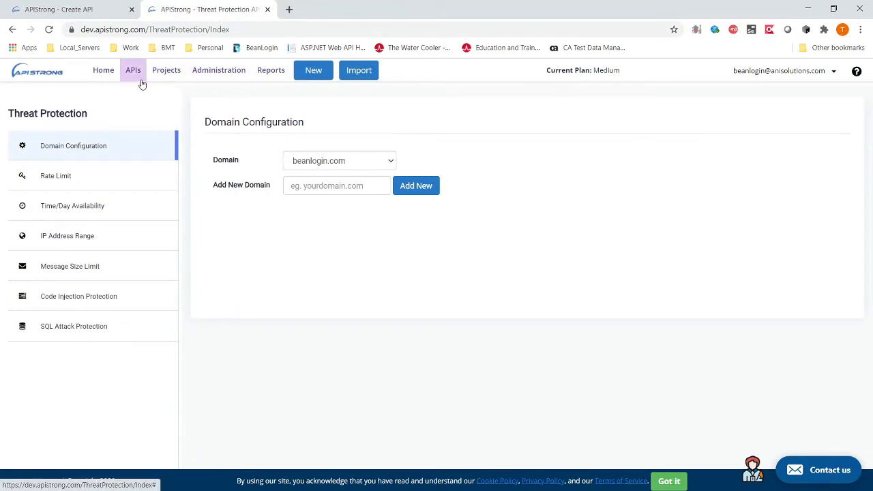
left_click(103, 72)
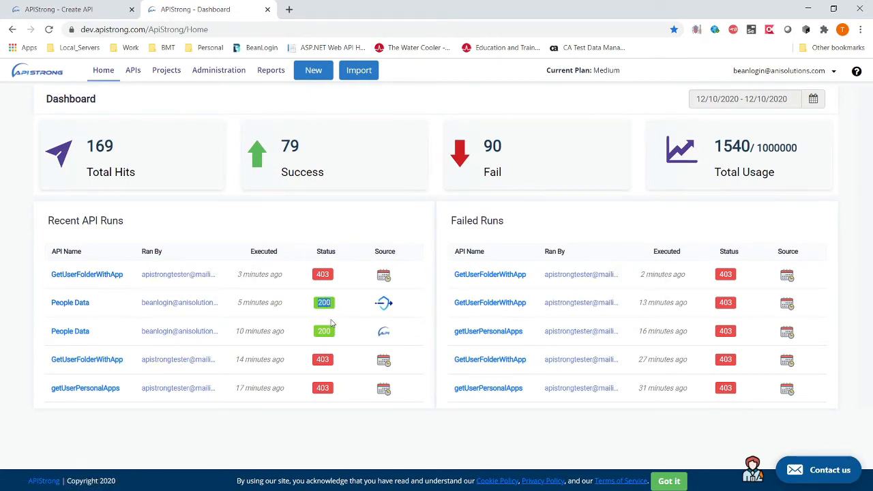
double_click(323, 332)
left_click(289, 9)
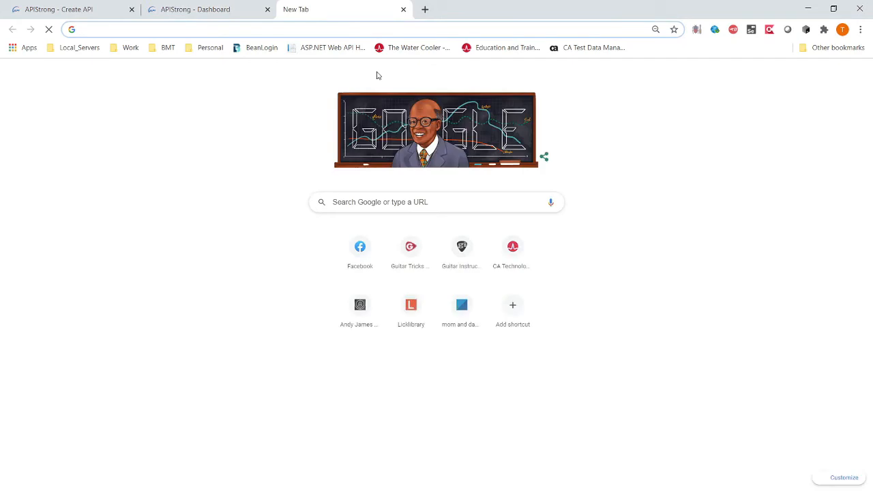
left_click(403, 9)
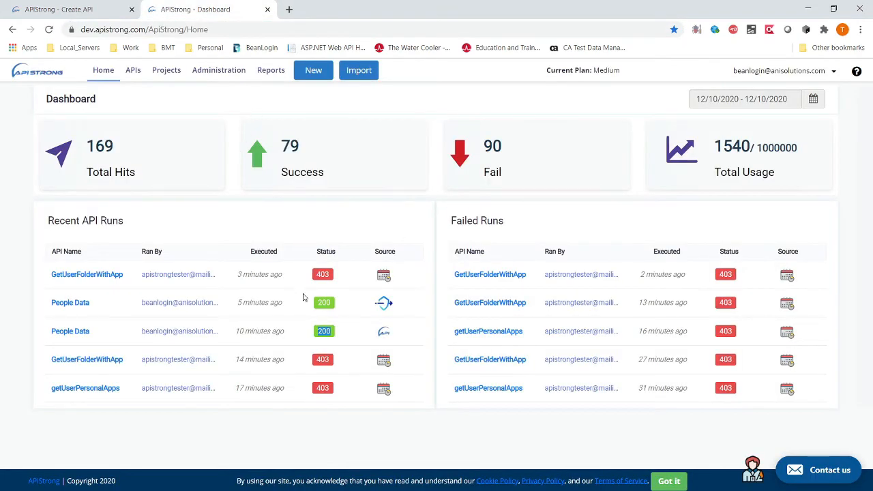
left_click(122, 172)
left_click_drag(774, 158, 721, 172)
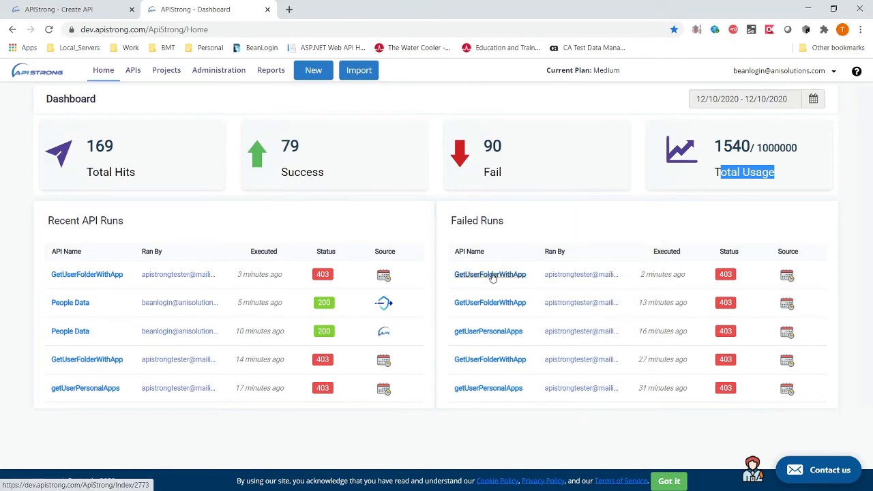
left_click(131, 75)
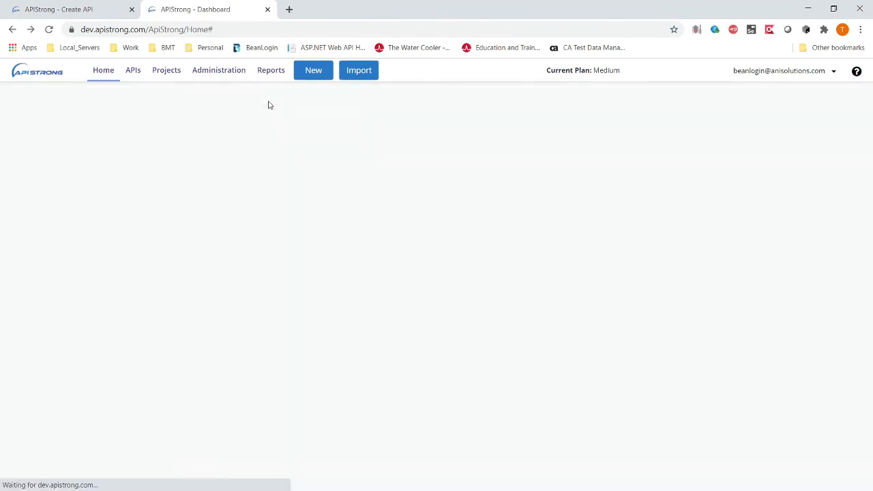
Open People Data's History report and list its recent runs: three 200, one 401.
left_click(477, 274)
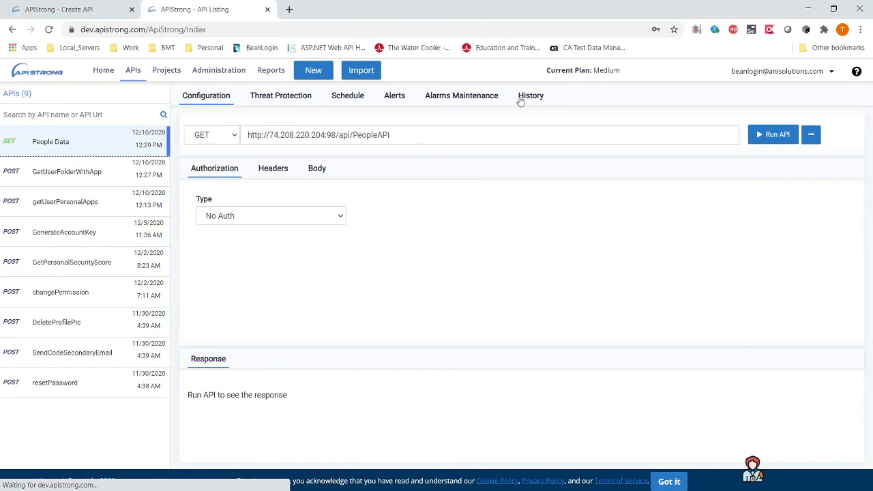
left_click(521, 97)
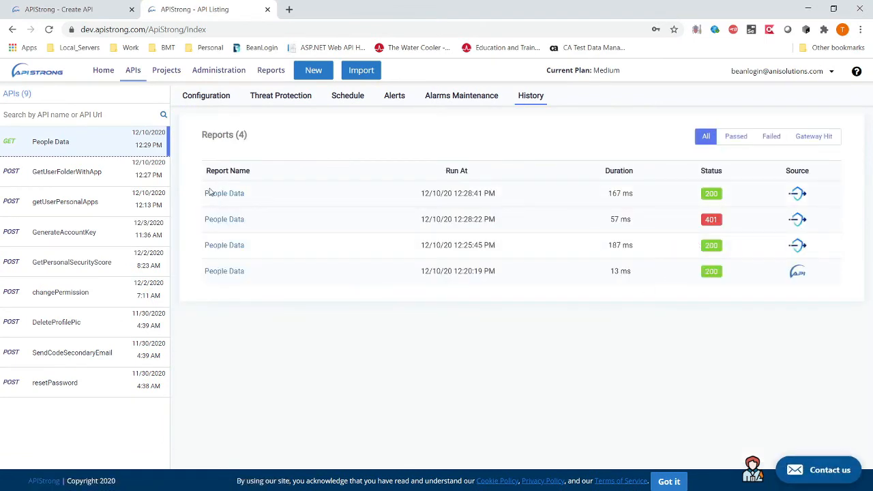
left_click(218, 221)
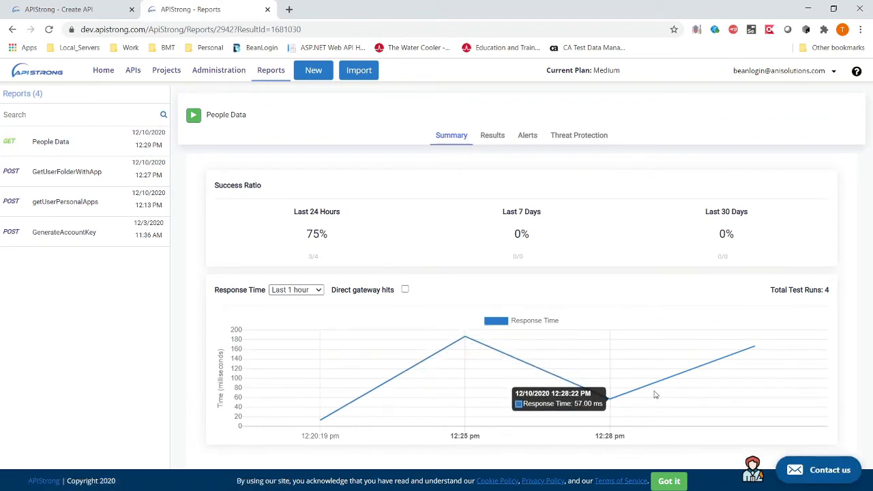
left_click(314, 291)
left_click(313, 295)
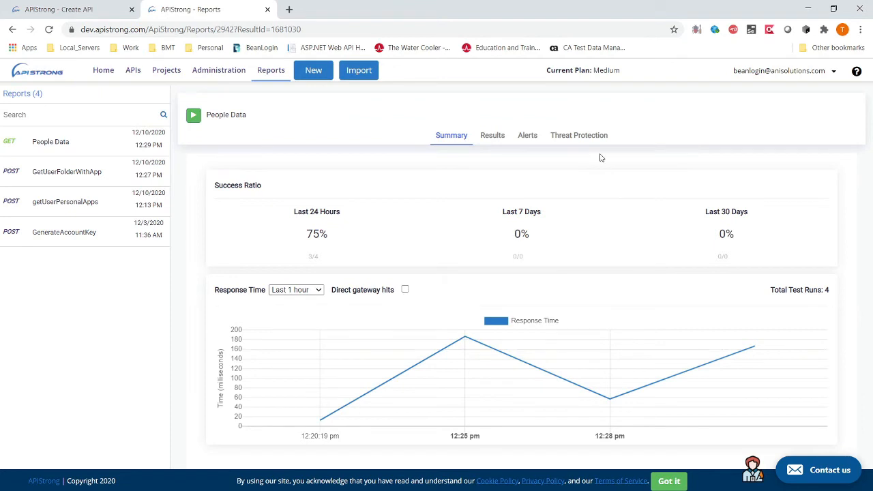
left_click(492, 136)
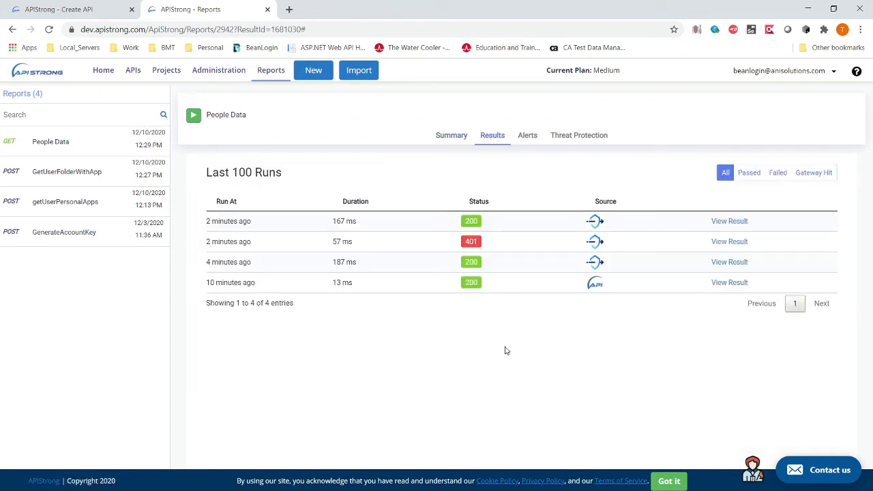
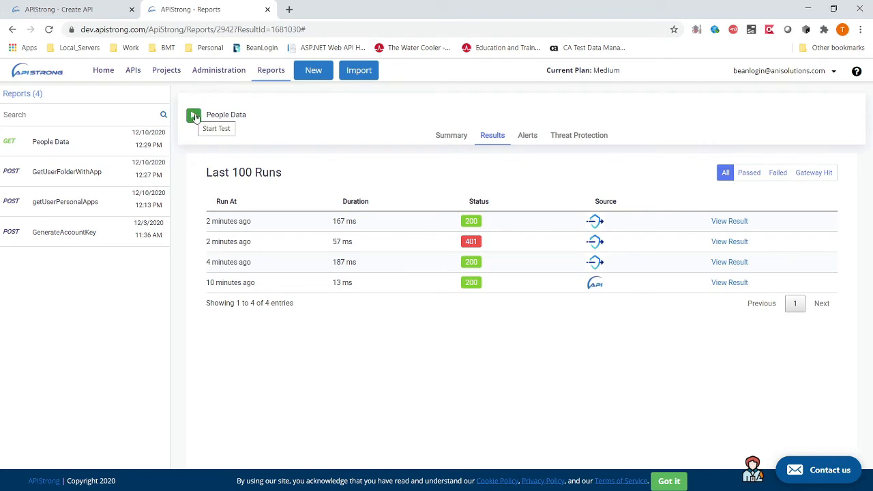
Check People Data's alerts (a Manual Alert for status 501, 0 hits), then open getUserPersonalApps.
left_click(523, 140)
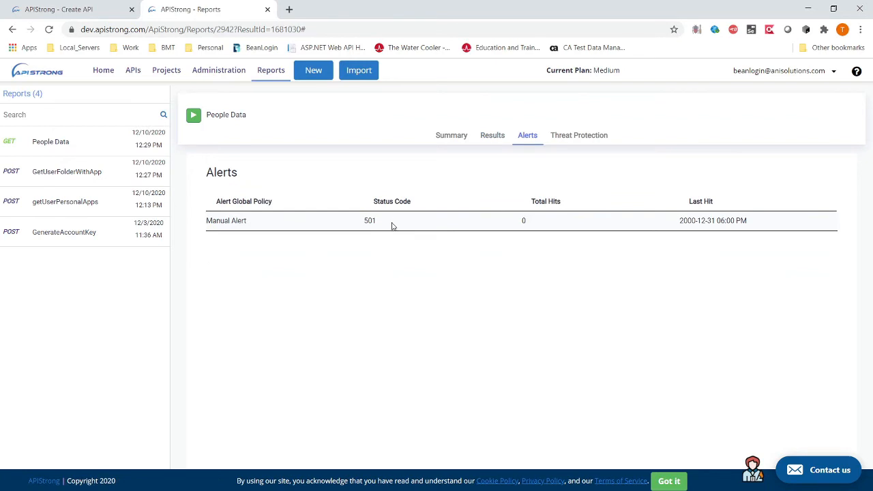
left_click_drag(407, 229, 311, 230)
left_click(253, 255)
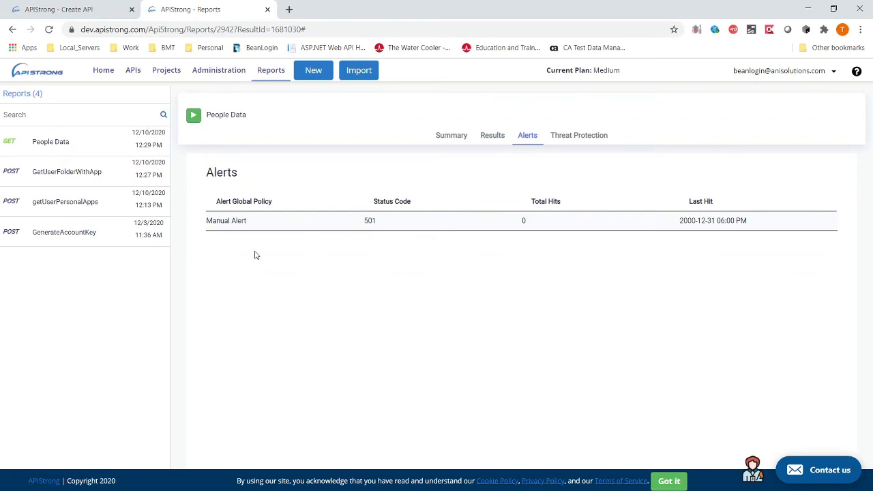
left_click(84, 210)
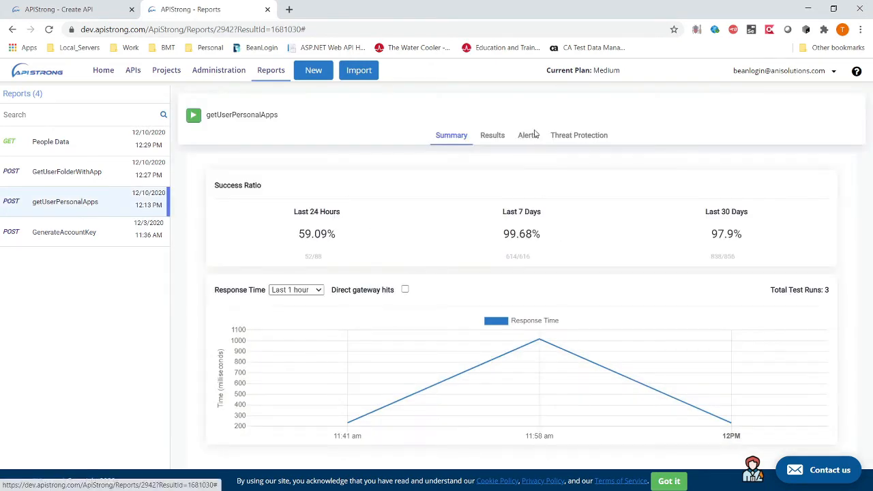
Show the getUserPersonalApps alerts and sort them by total hits.
left_click(536, 139)
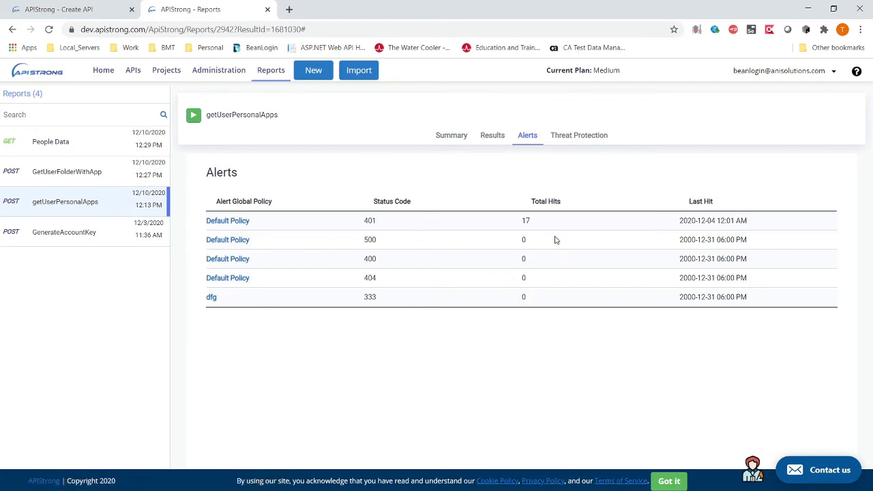
left_click_drag(561, 234, 275, 230)
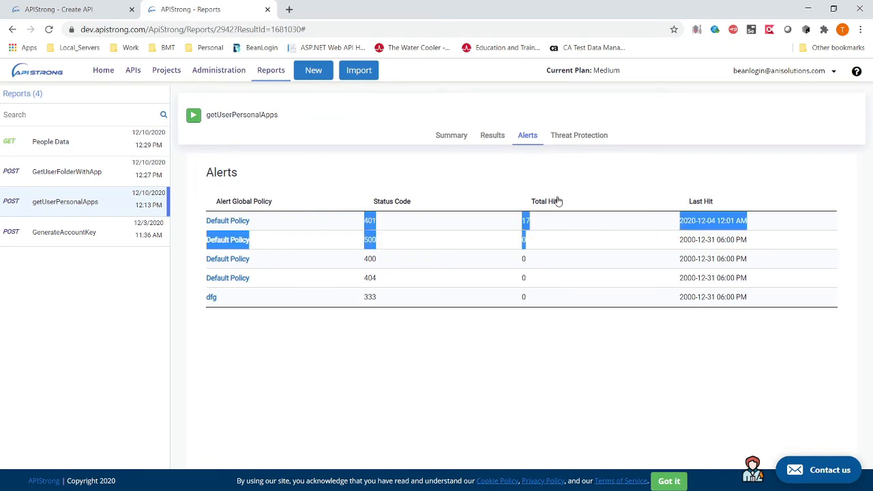
left_click(556, 202)
Review the four threat protection runs and their IP addresses.
left_click(589, 140)
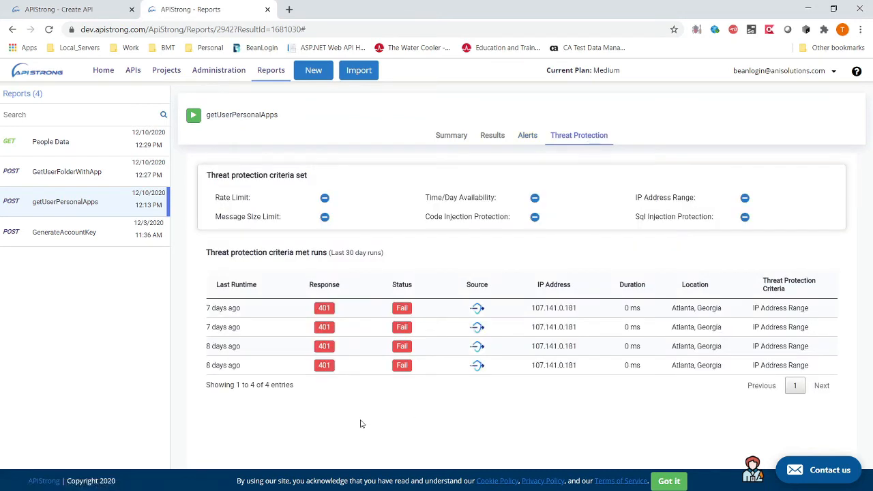
left_click_drag(577, 313, 531, 308)
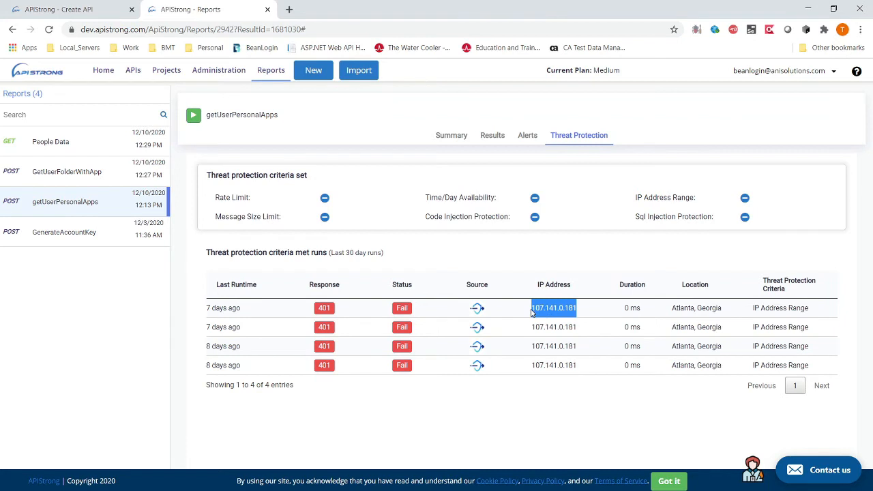
left_click_drag(588, 331, 529, 329)
left_click_drag(578, 350, 528, 350)
left_click_drag(578, 366, 532, 364)
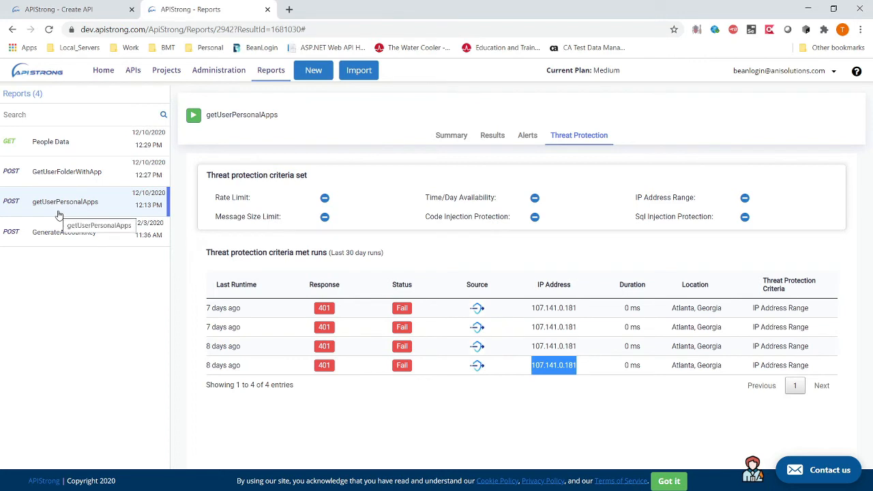
left_click(553, 356)
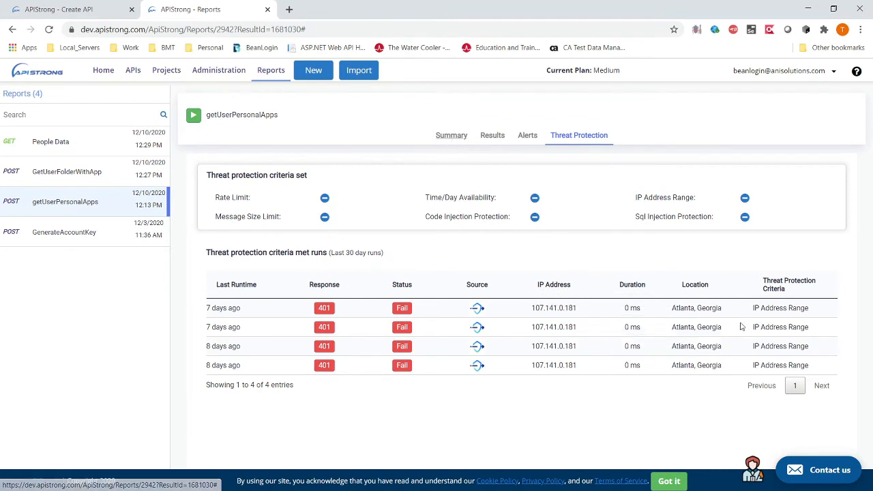
Examine the first run's IP Address Range criterion and runtime, then go back to People Data.
triple_click(765, 308)
left_click(789, 347)
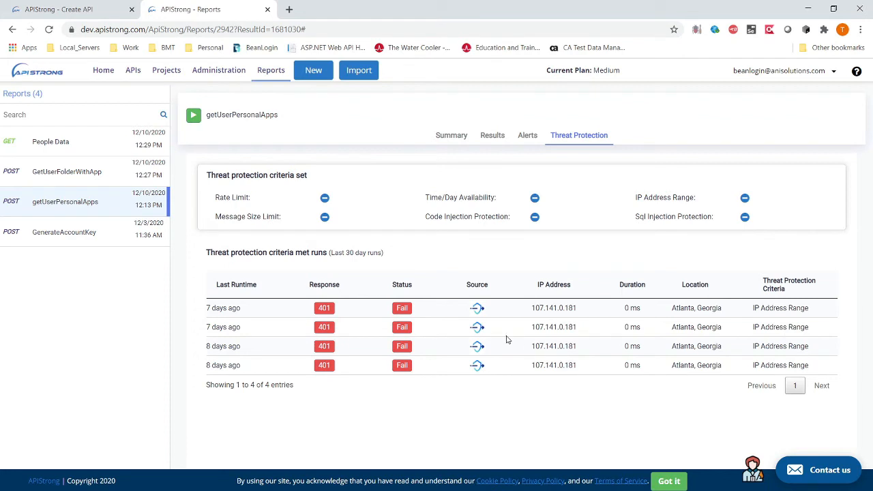
left_click_drag(553, 316, 532, 313)
left_click(485, 311)
left_click_drag(522, 311, 810, 310)
left_click(536, 334)
left_click_drag(410, 319, 481, 408)
left_click(481, 407)
left_click(49, 142)
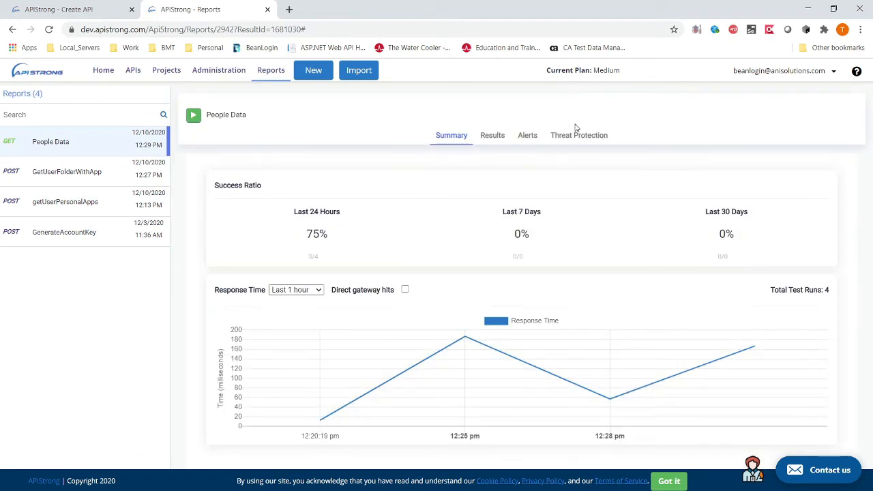
Show People Data's threat protection: one failed 401 run flagged by IP Address Range.
left_click(578, 134)
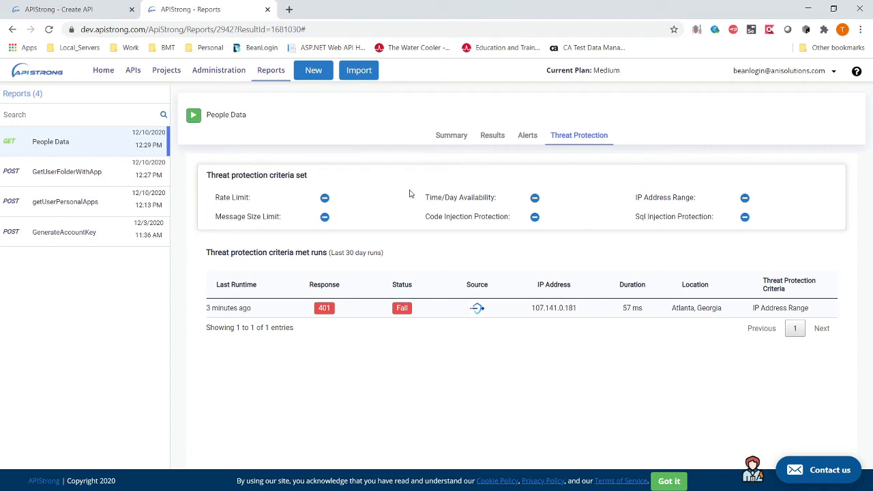
left_click(268, 72)
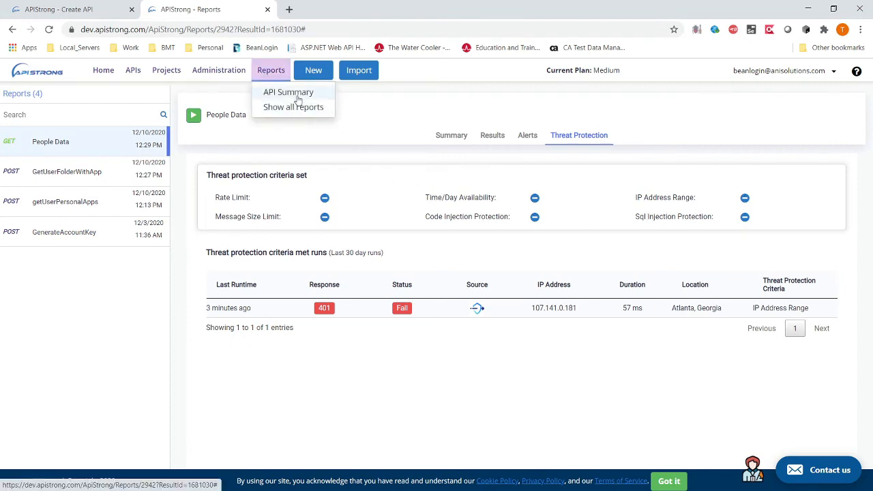
Open the API Summary for BeanLogin, trying GenerateAccountKey, DeleteProfilePic, resetPassword and GetPersonalSecurityScore.
left_click(293, 96)
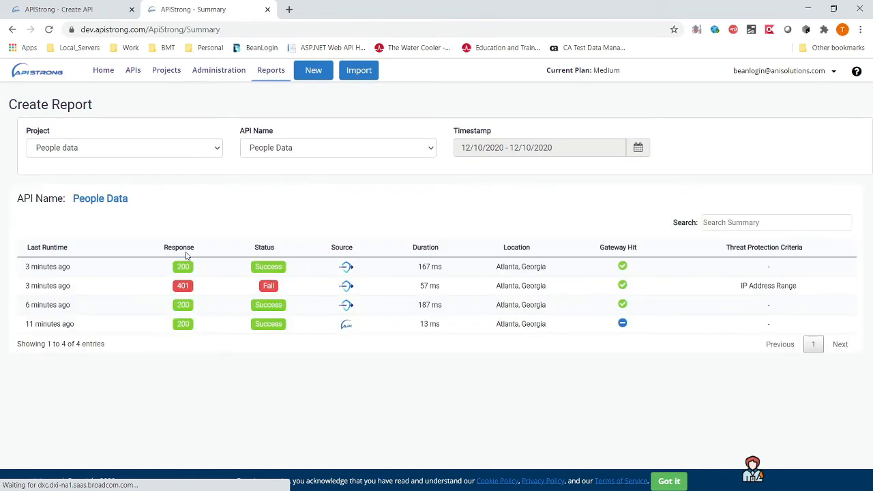
left_click(157, 147)
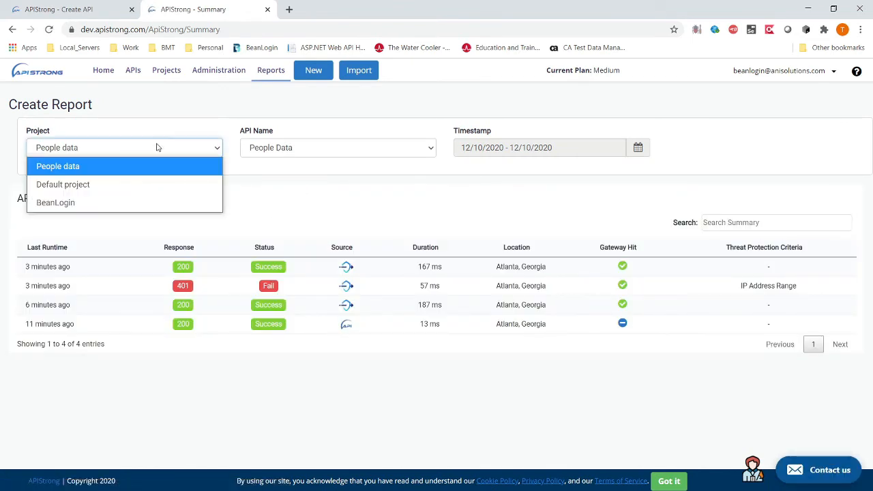
left_click(120, 202)
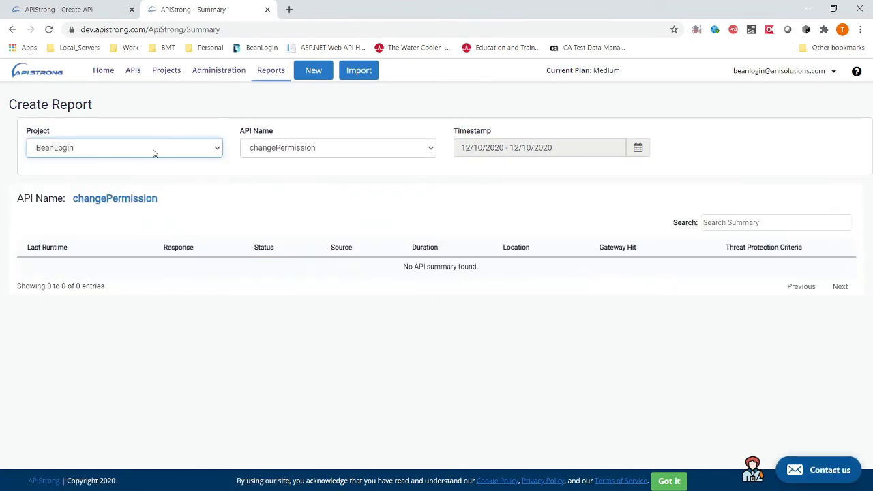
left_click(251, 152)
left_click(257, 202)
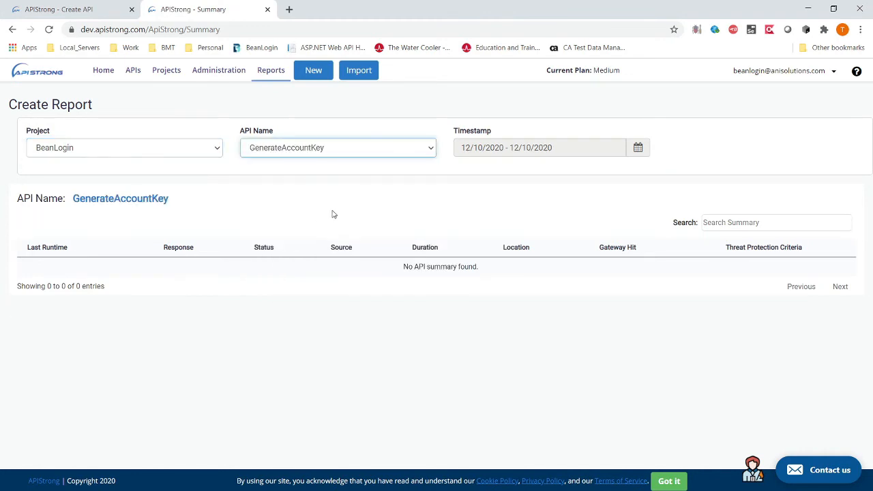
left_click(350, 151)
left_click(315, 184)
left_click(336, 149)
left_click(310, 275)
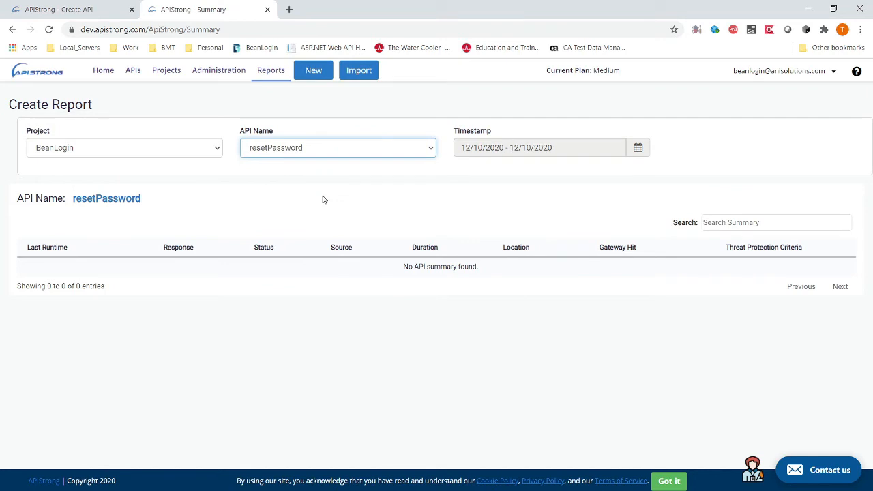
left_click(335, 150)
left_click(300, 220)
Switch the summary back to People data and check its date ranges and failed run.
left_click(191, 151)
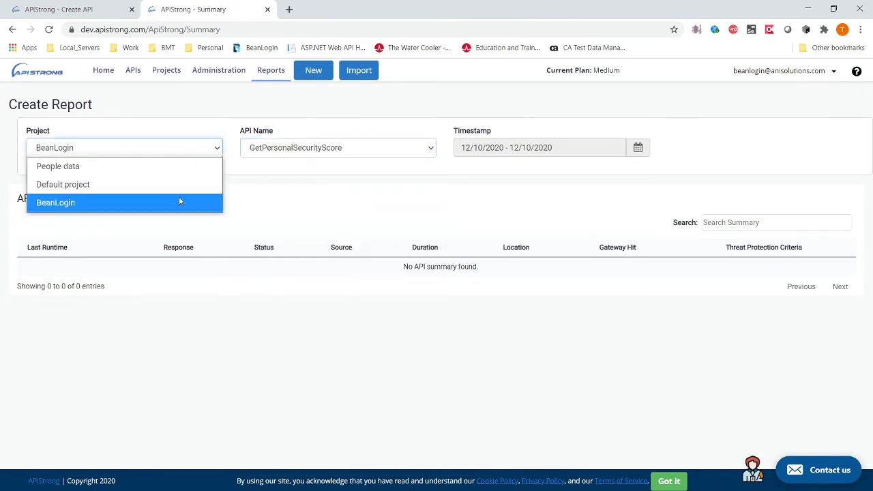
left_click(172, 171)
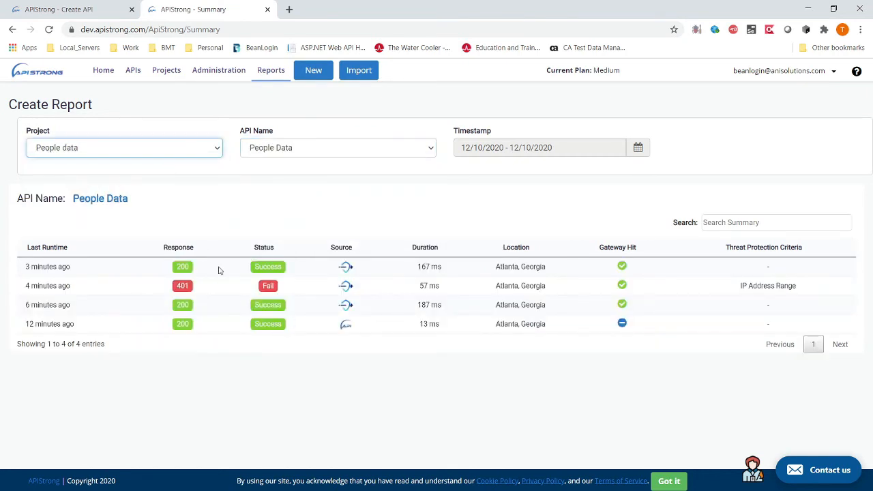
left_click(638, 148)
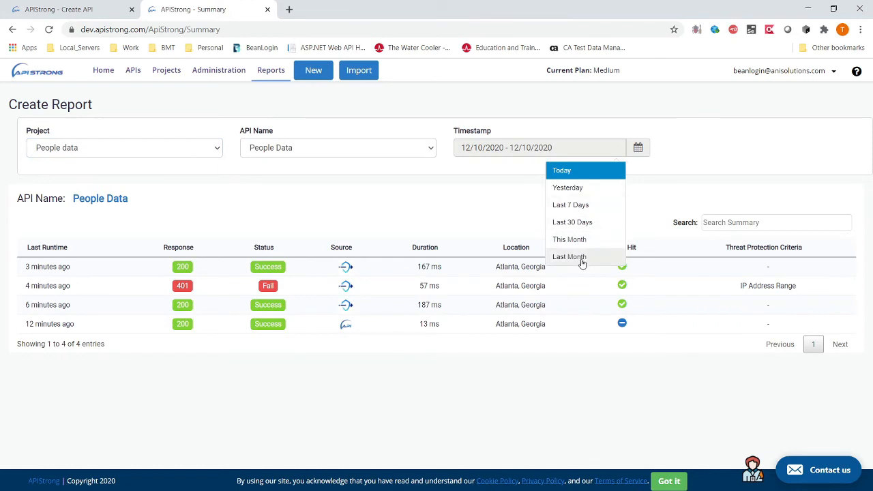
left_click(455, 209)
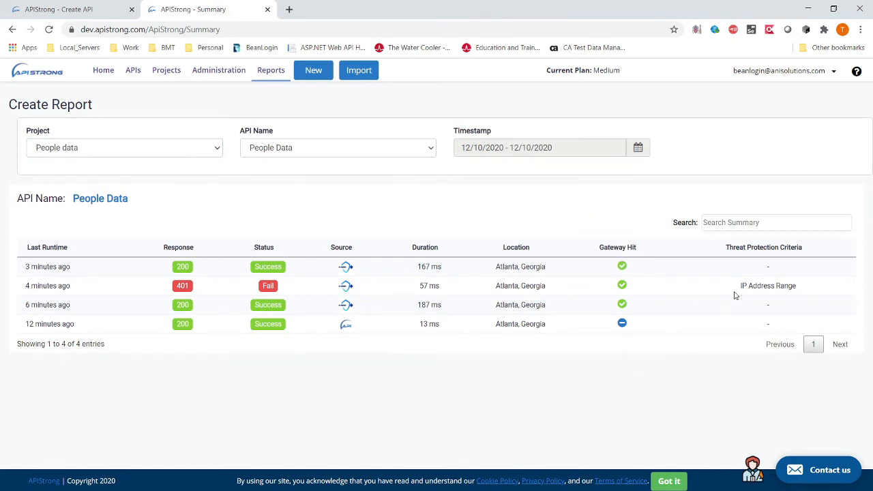
left_click_drag(766, 291, 60, 288)
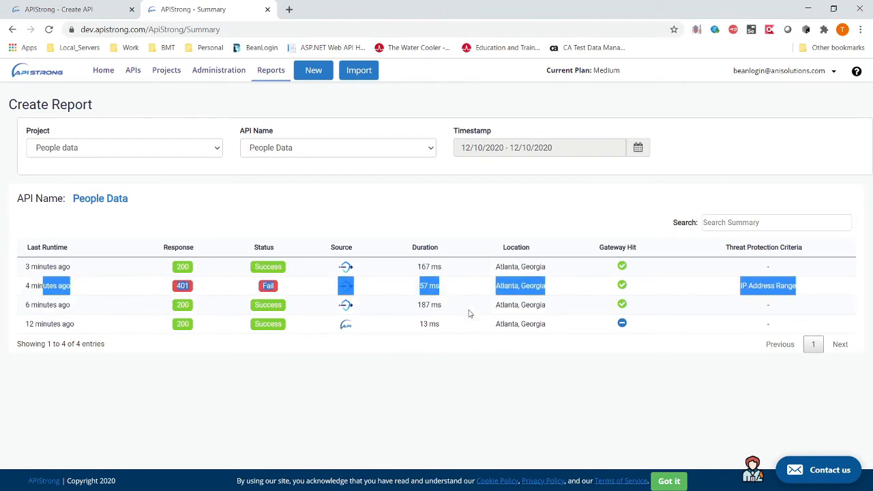
Switch back to BeanLogin and step through APIs, ending on GetUserFolderWithApp's 403 failures.
left_click(162, 148)
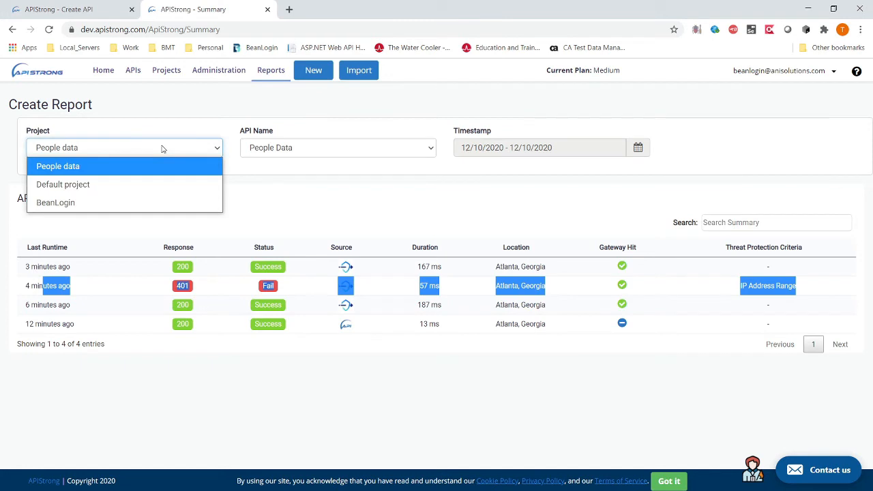
left_click(250, 154)
left_click(257, 167)
left_click(205, 146)
left_click(157, 199)
left_click(293, 148)
left_click(281, 204)
left_click(292, 152)
left_click(282, 222)
left_click(319, 155)
left_click(294, 238)
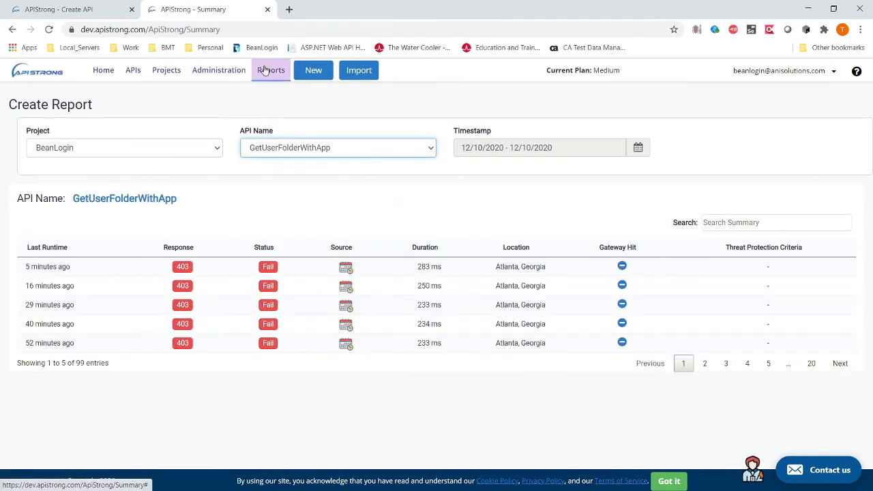
left_click(266, 76)
Open getUserPersonalApps from all reports and check its results and alerts.
left_click(270, 107)
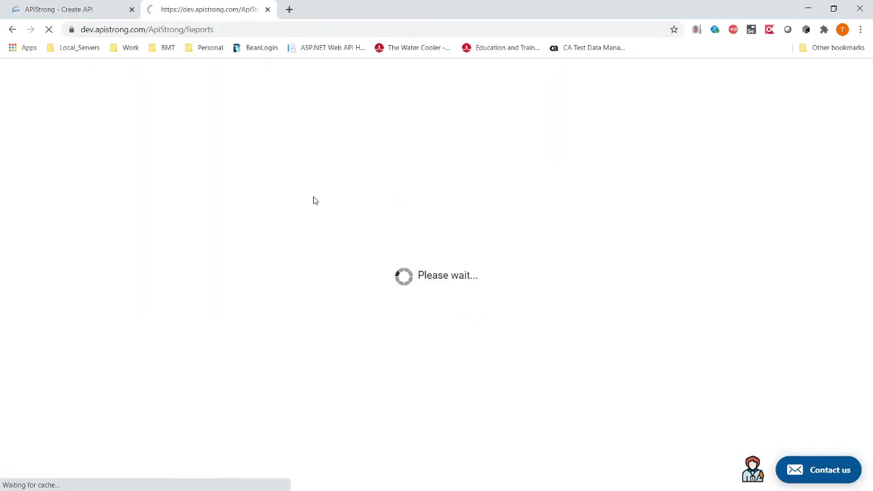
left_click(109, 202)
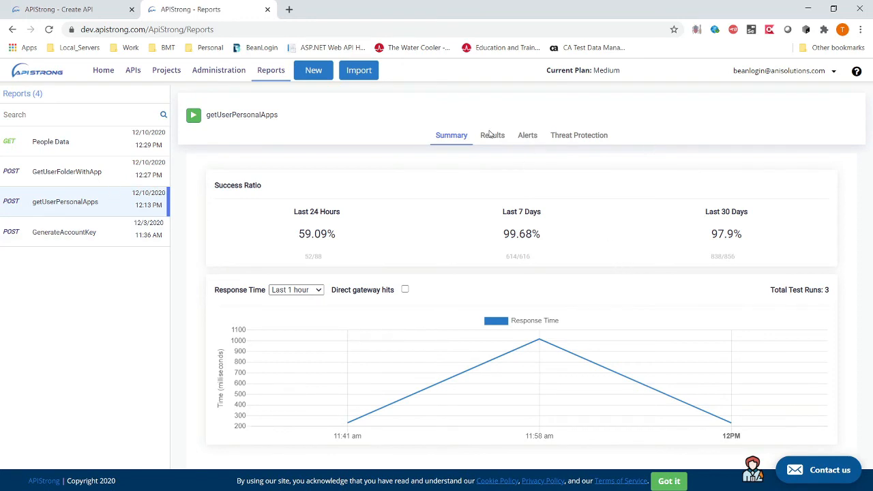
left_click(491, 137)
left_click(529, 135)
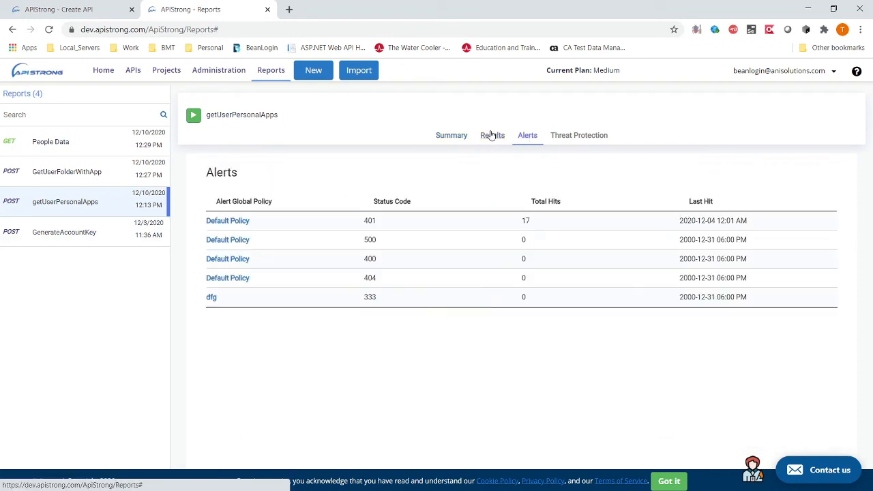
Inspect its most recent run's details, then show People Data's summary with 75% success.
left_click(490, 135)
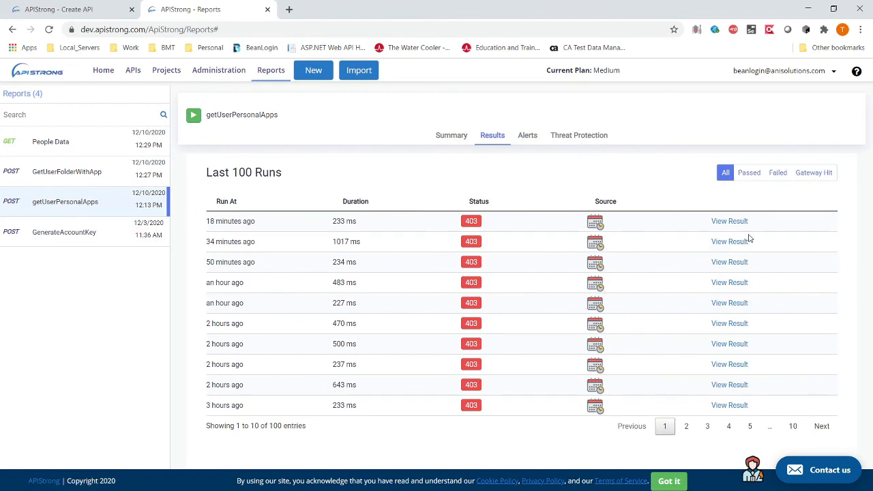
left_click(727, 221)
left_click_drag(538, 307, 265, 288)
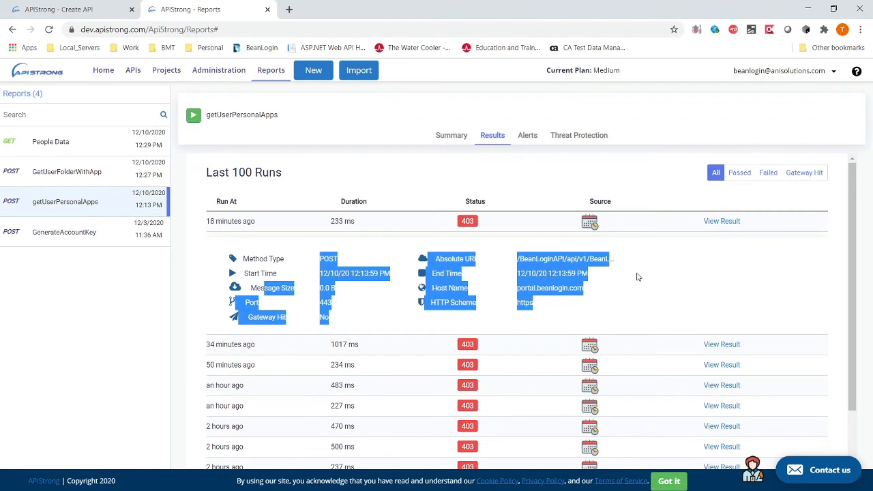
left_click(82, 143)
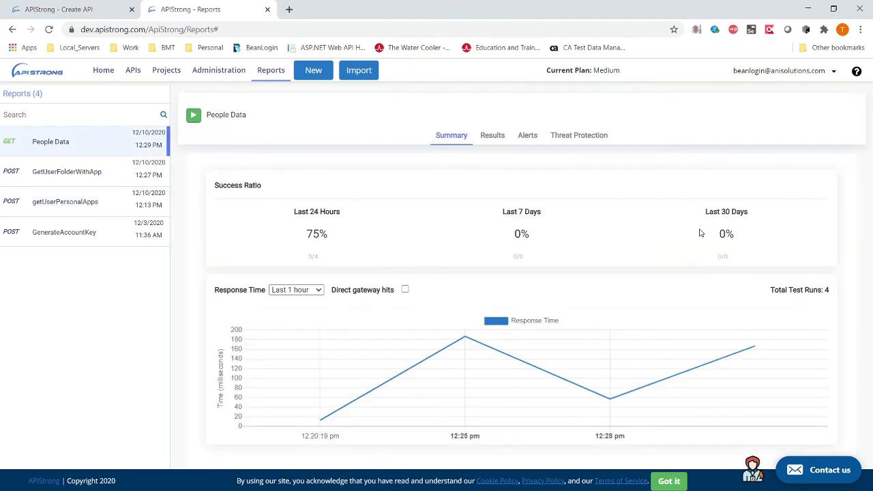
Inspect details of People Data's recent runs, including the failed 401 run's GET method and host.
left_click(498, 142)
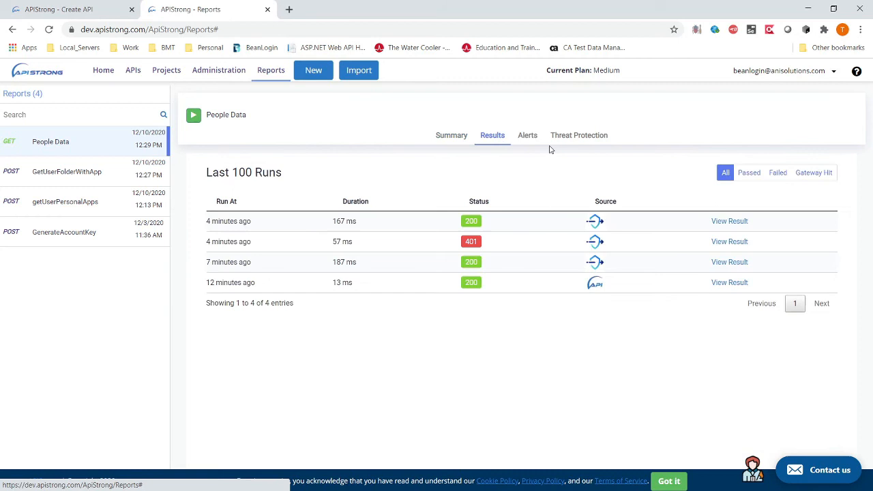
left_click(721, 224)
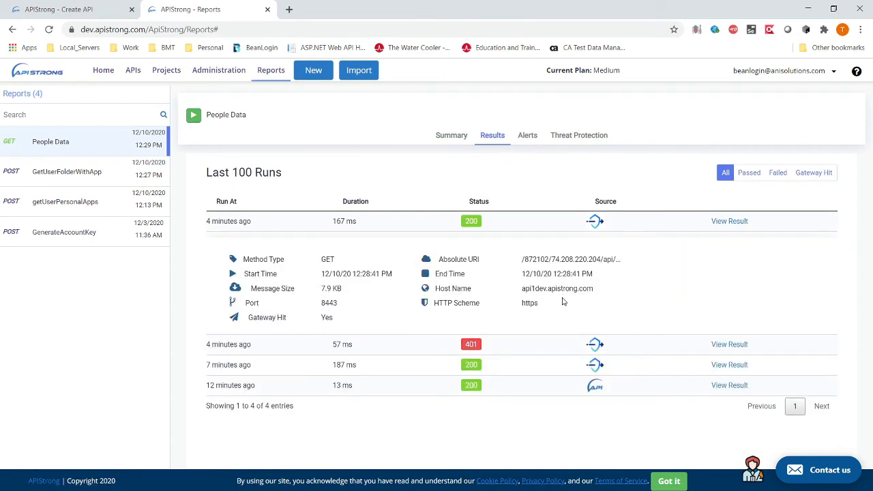
left_click_drag(564, 326, 219, 250)
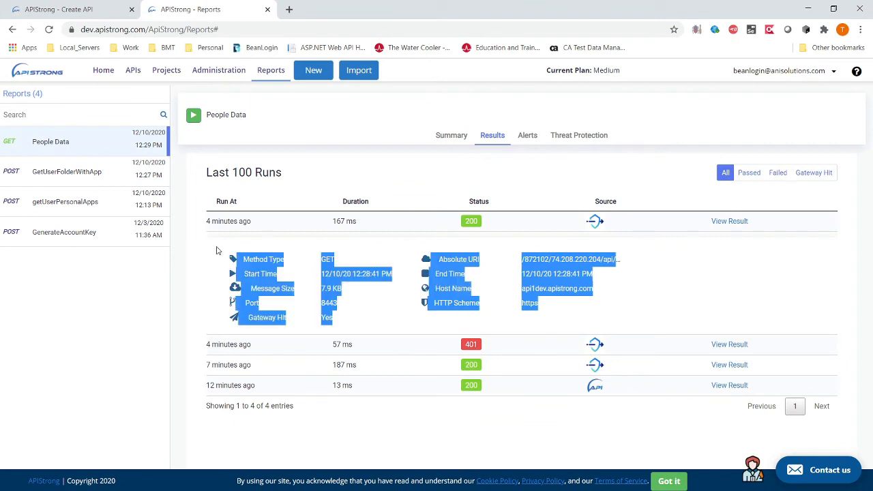
left_click(206, 283)
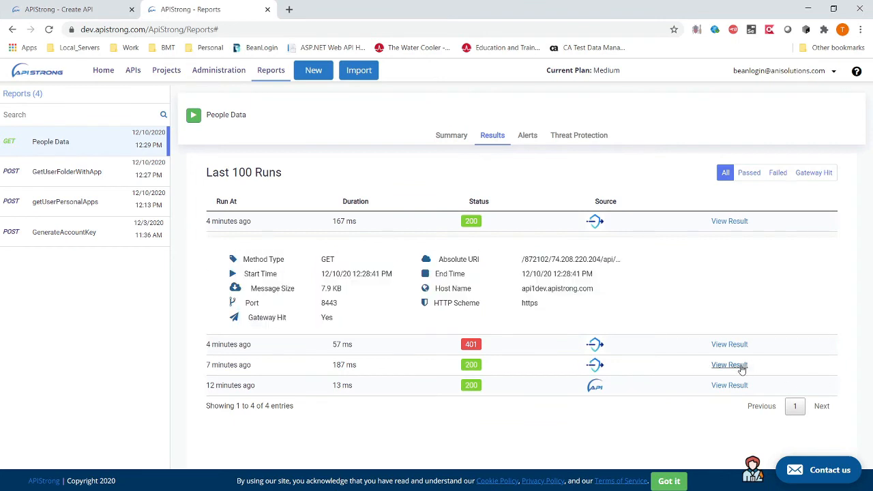
left_click(739, 365)
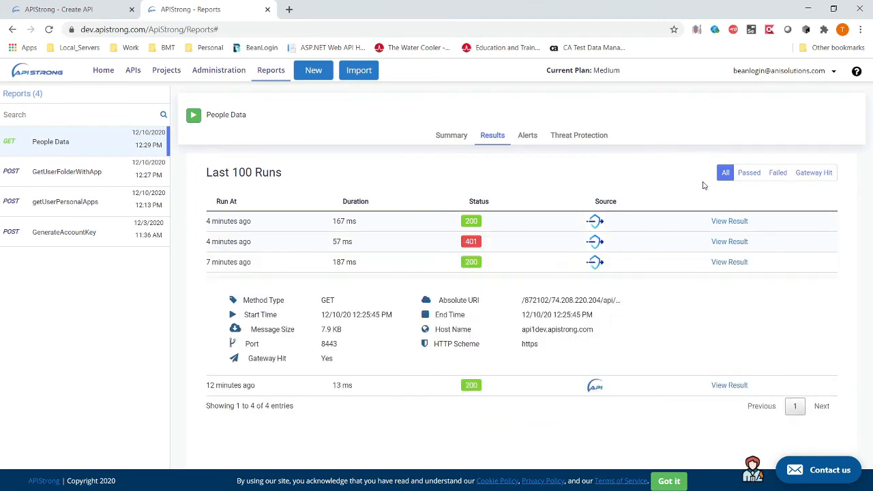
left_click(722, 243)
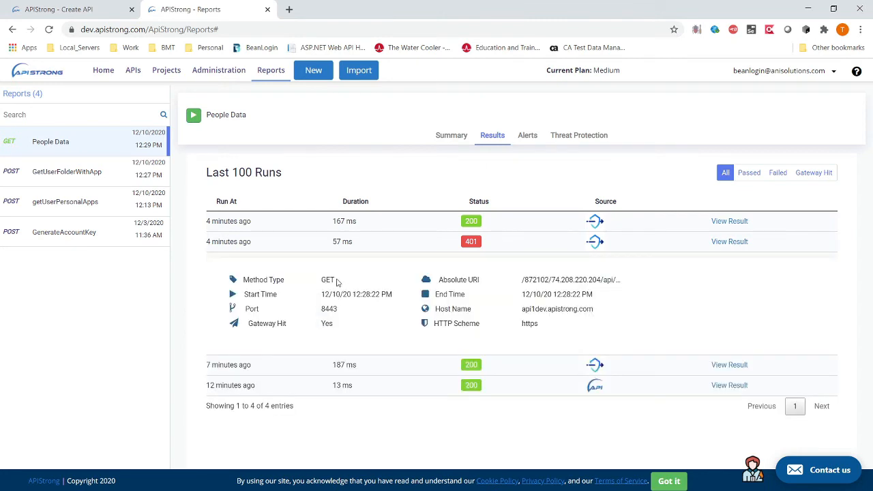
double_click(323, 282)
left_click(332, 328)
left_click_drag(523, 311, 243, 279)
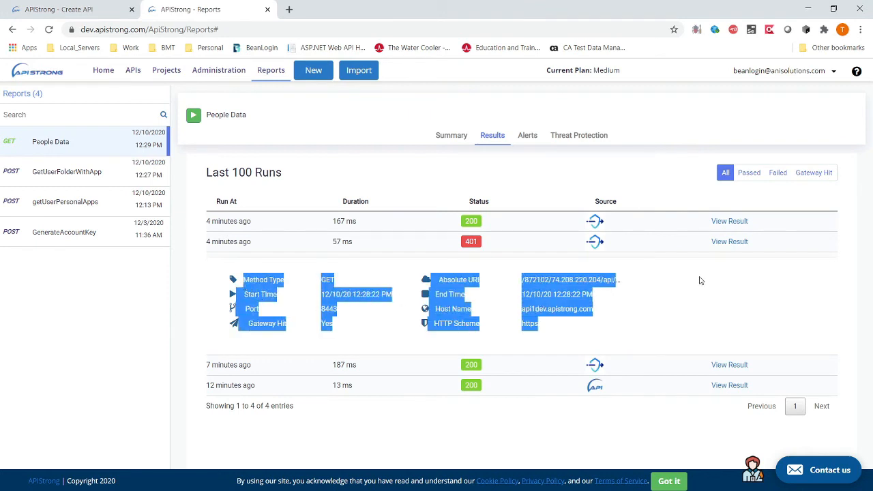
left_click(770, 258)
left_click(740, 244)
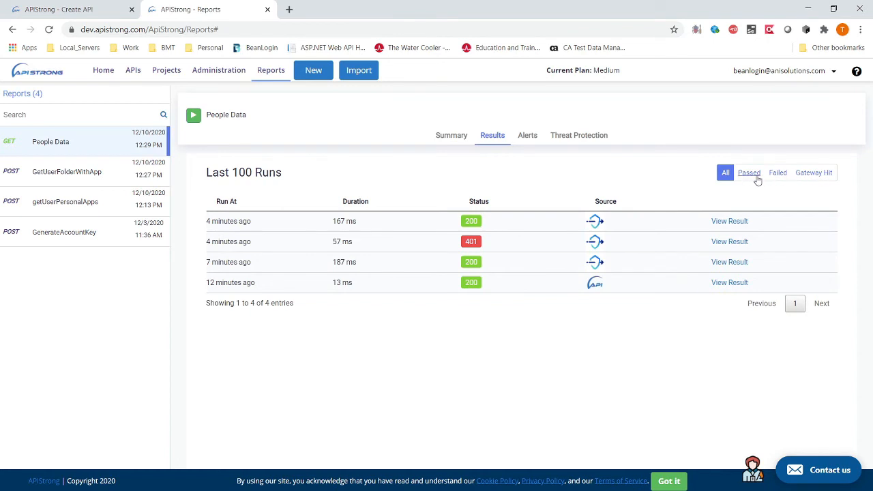
Check People Data's Alerts, Threat Protection and Summary tabs, then go to the Dashboard (171 hits, 91 failures).
left_click(525, 137)
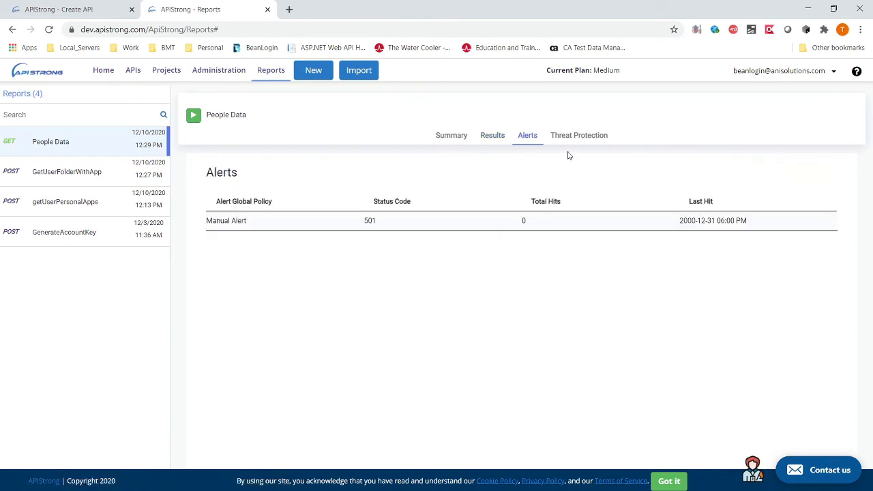
left_click(584, 139)
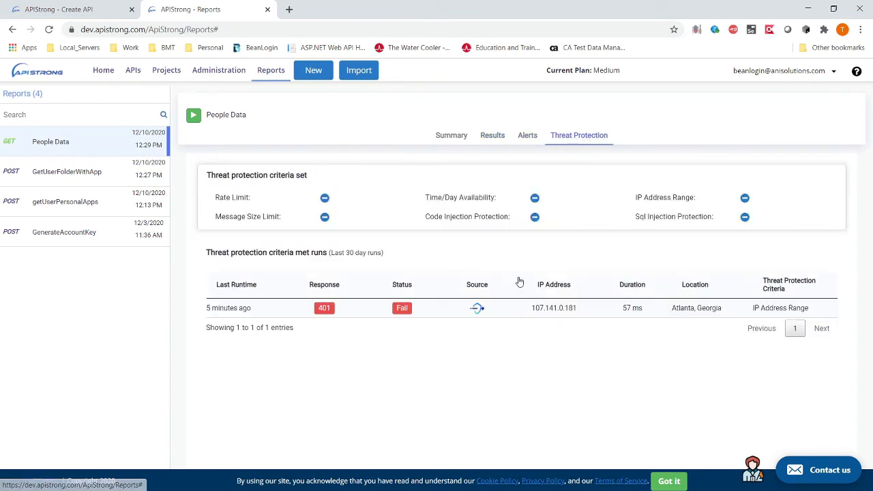
left_click(451, 136)
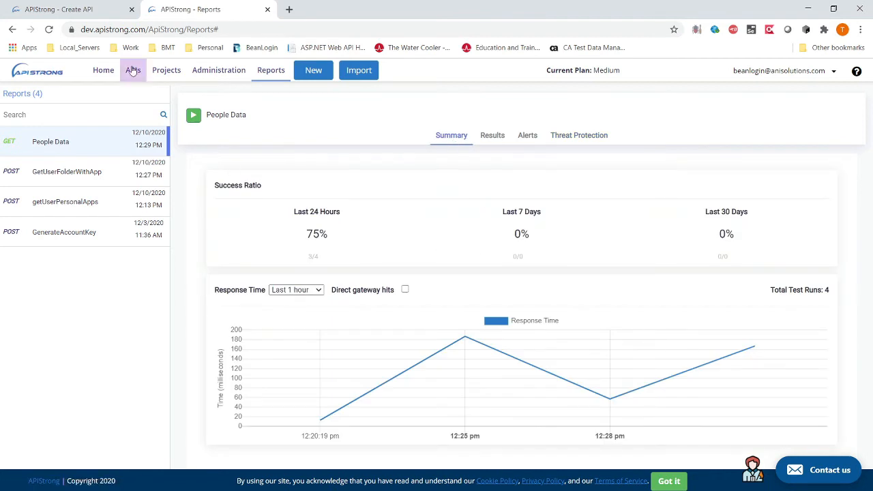
left_click(103, 70)
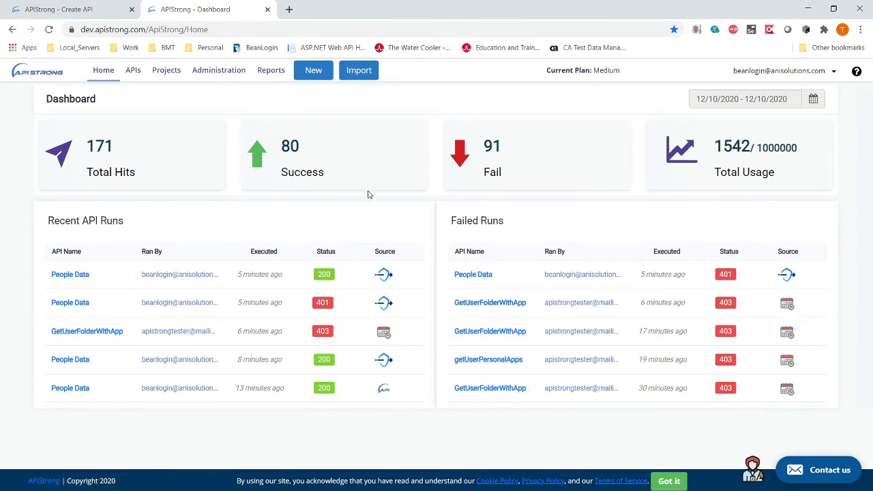
Open GetUserFolderWithApp from the APIs list and view its threat protection settings.
left_click(133, 73)
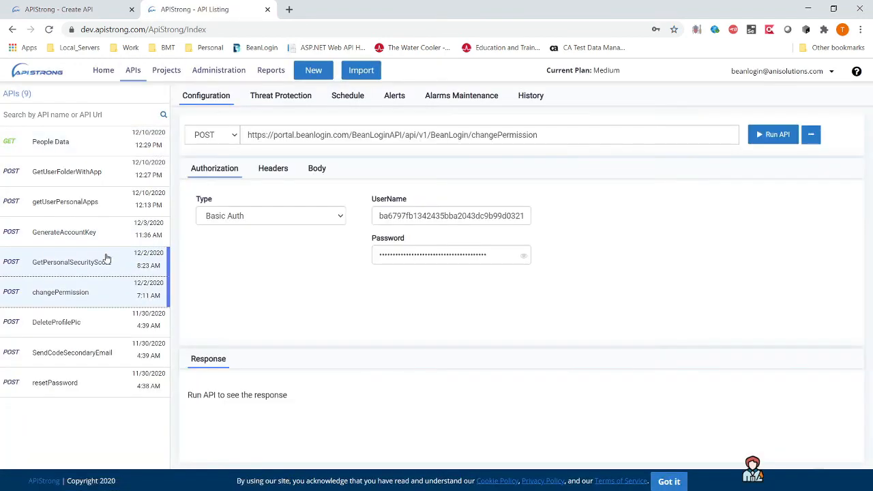
left_click(107, 257)
left_click(102, 160)
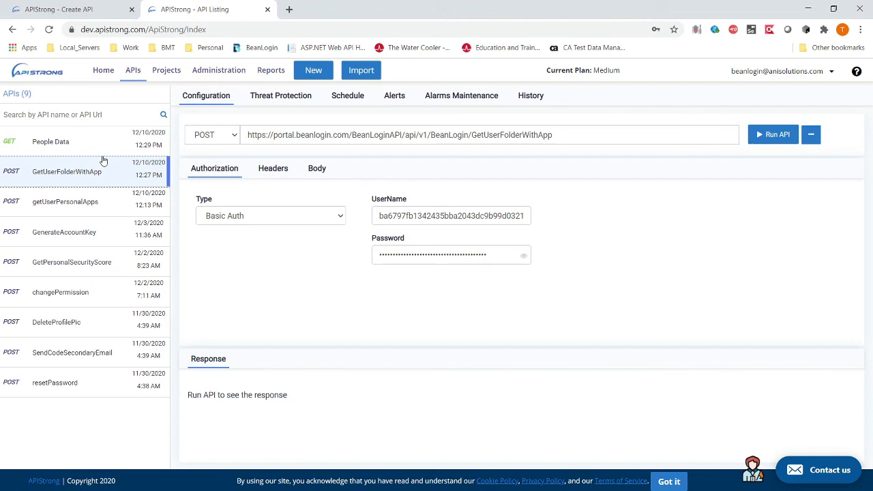
left_click(291, 97)
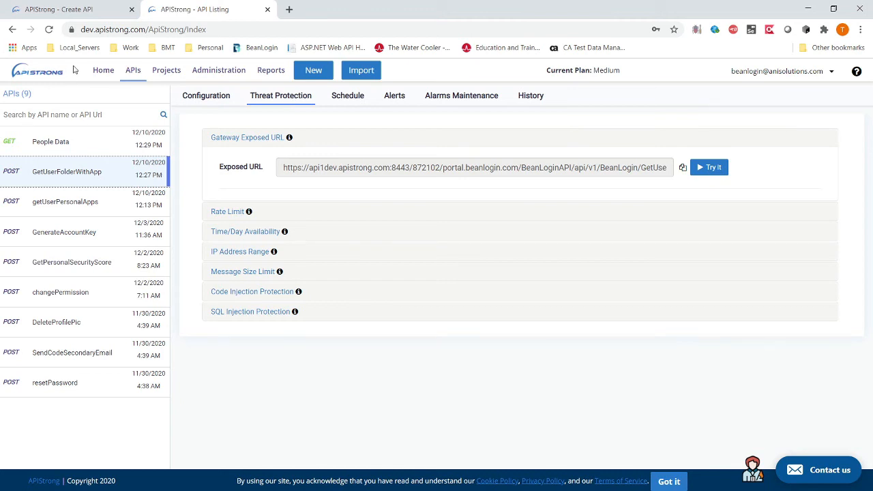
left_click(167, 69)
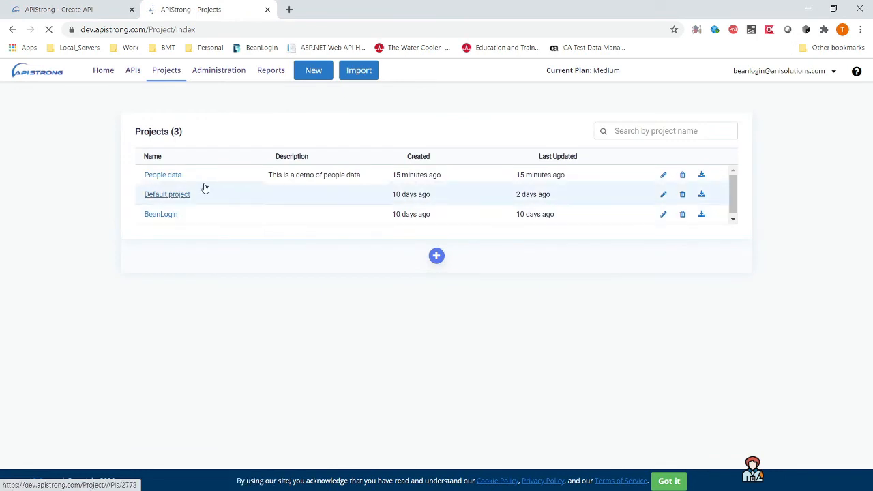
Open the BeanLogin project, page through its 8 APIs, and check GetUserFolderWithApp's configuration.
left_click(162, 218)
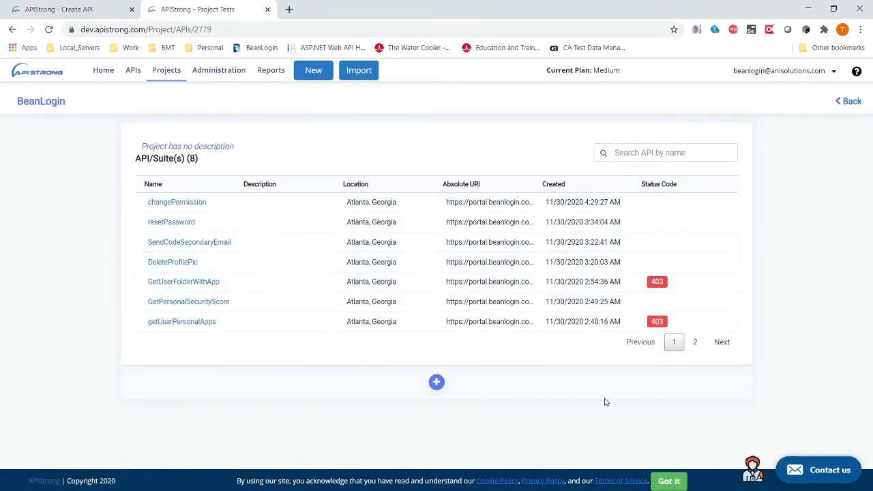
left_click(695, 342)
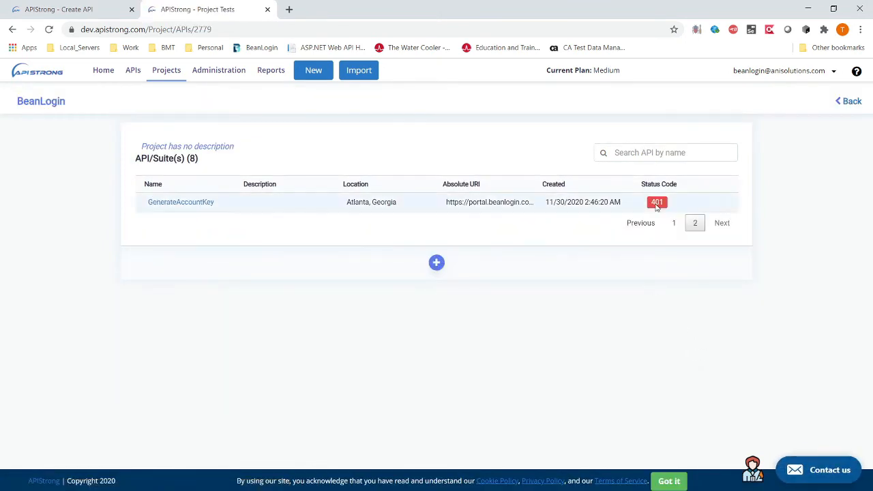
left_click(673, 223)
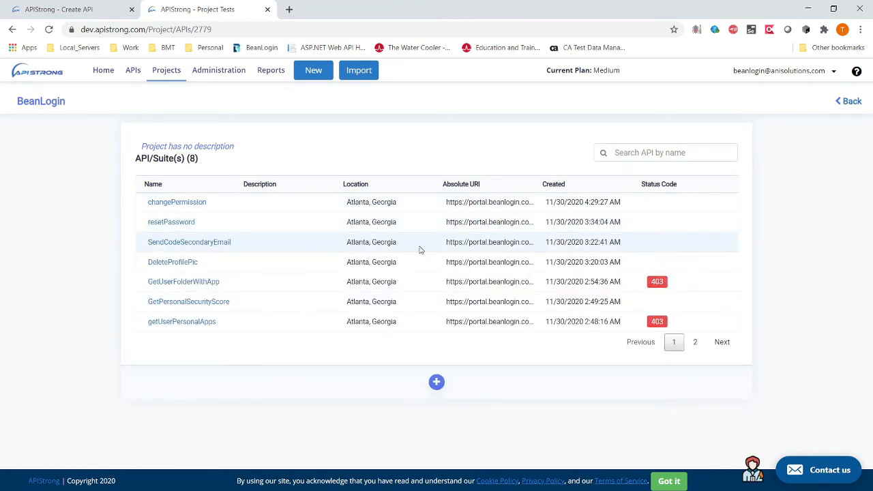
left_click(178, 283)
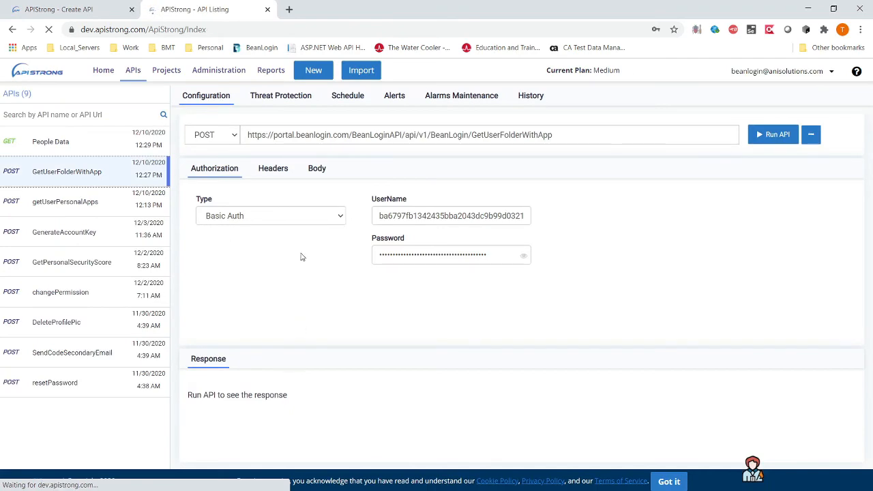
key("alt+Left")
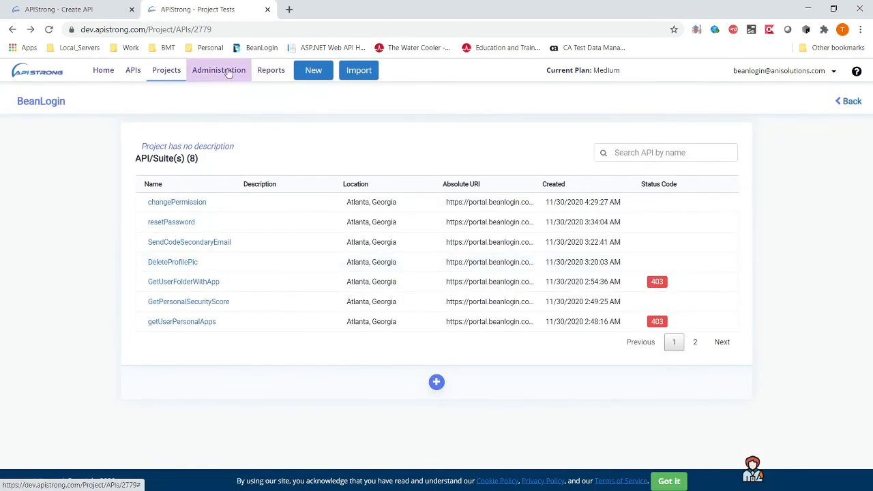
left_click(227, 74)
Visit User Management and Threat Protection, ending on Alert Global Policies (Default Policy and dfg).
left_click(234, 93)
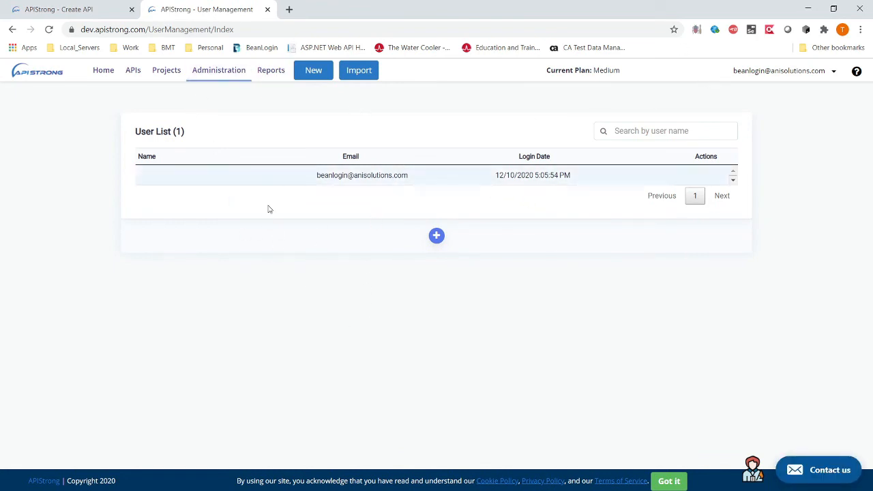
left_click(233, 108)
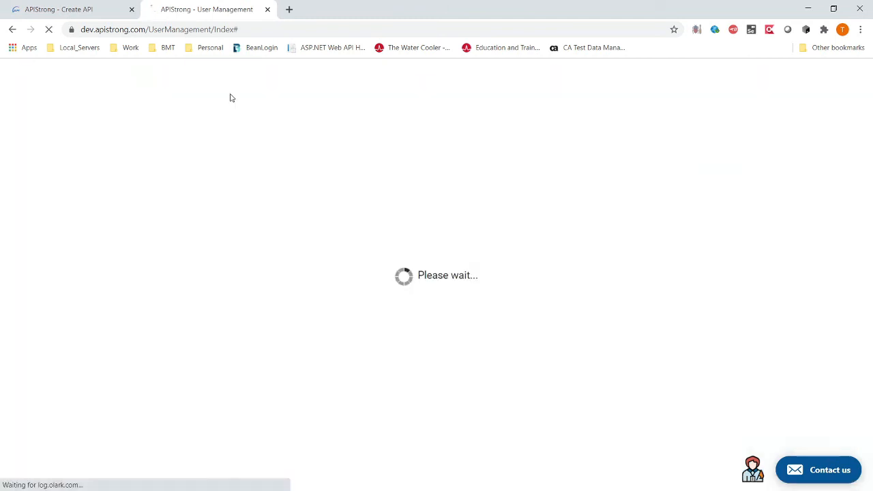
left_click(220, 71)
left_click(235, 121)
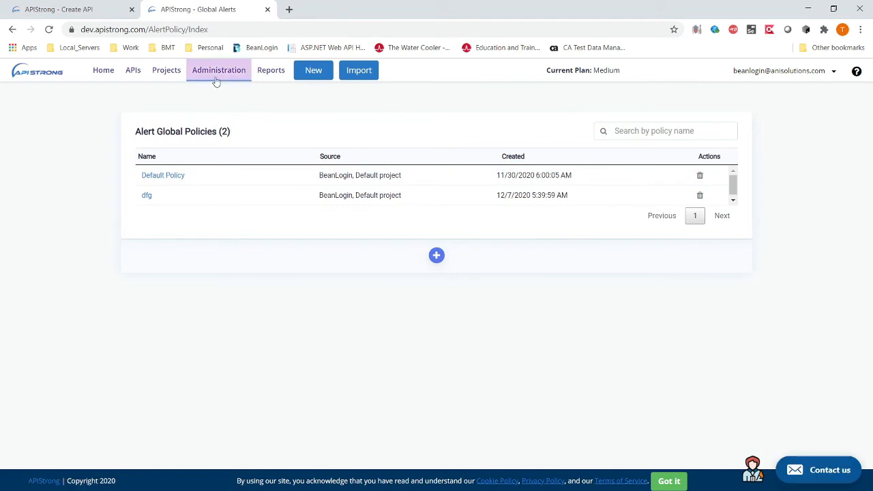
left_click(216, 74)
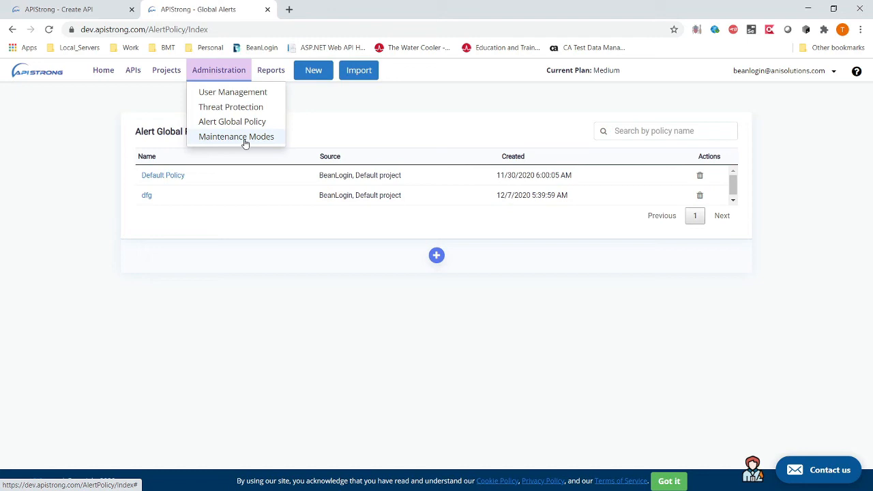
left_click(396, 109)
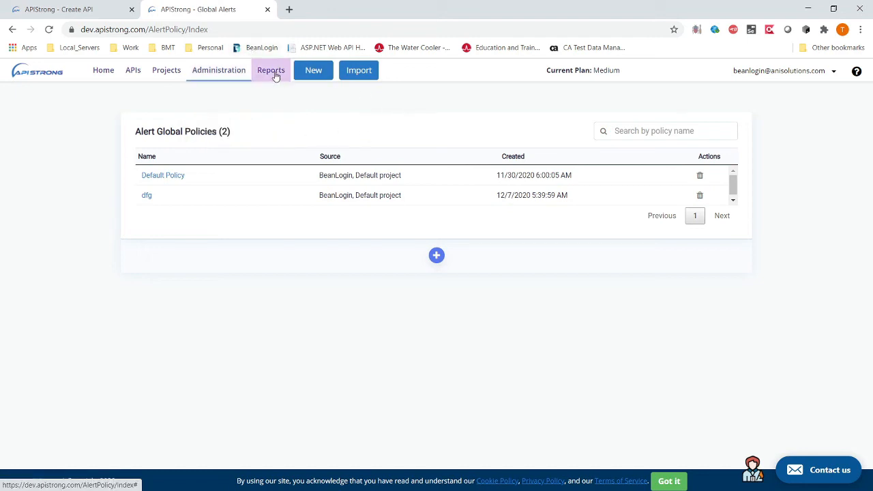
Preview and close the New and Import dialogs, landing on the Dashboard with 171 hits, 80 successes, 91 failures.
left_click(314, 71)
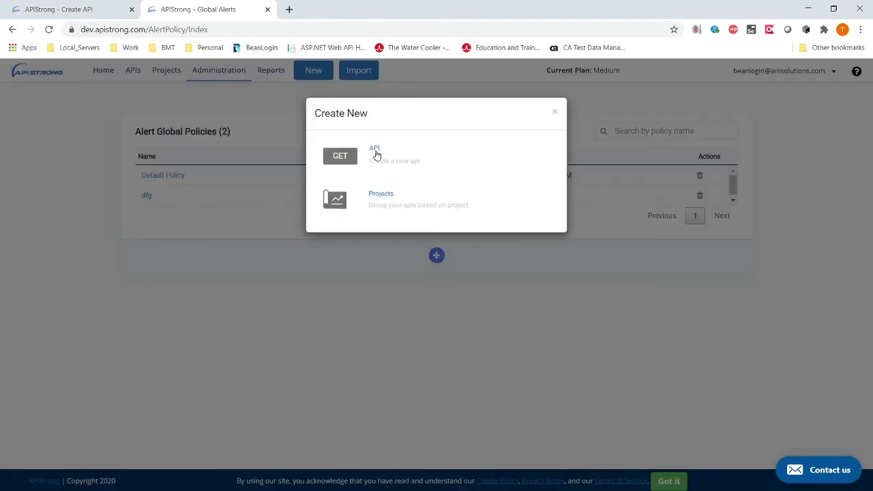
left_click(554, 113)
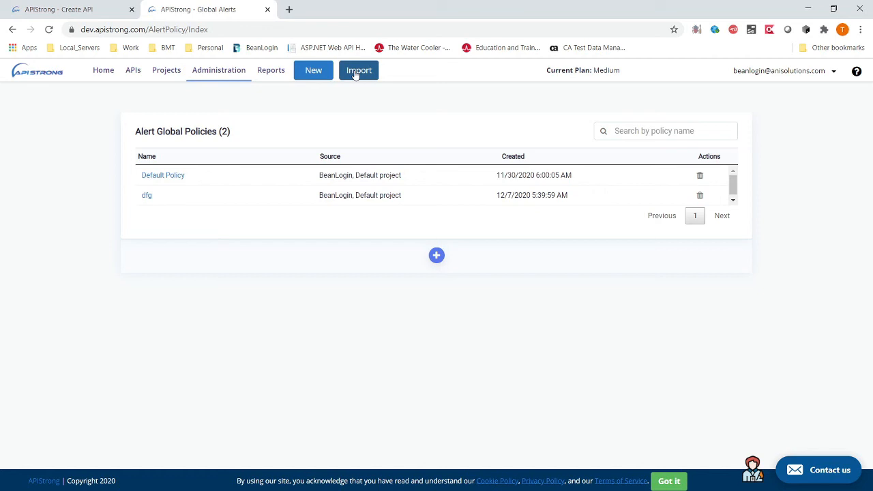
left_click(48, 77)
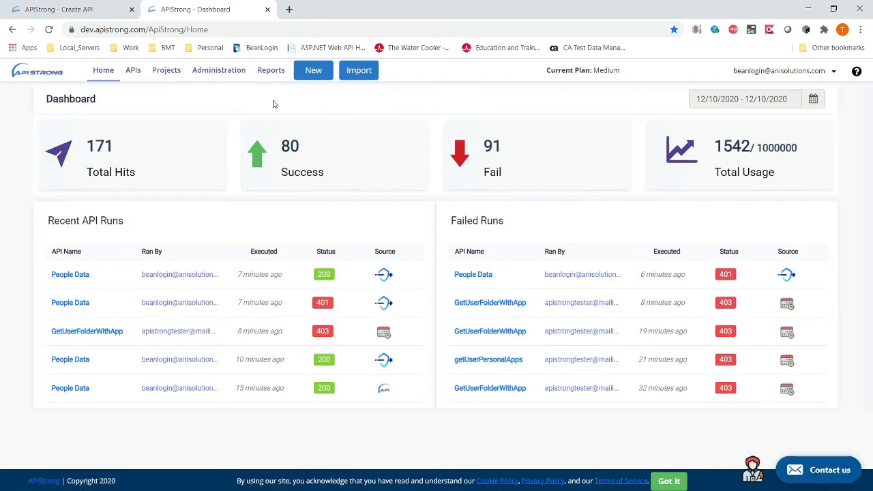
left_click(353, 73)
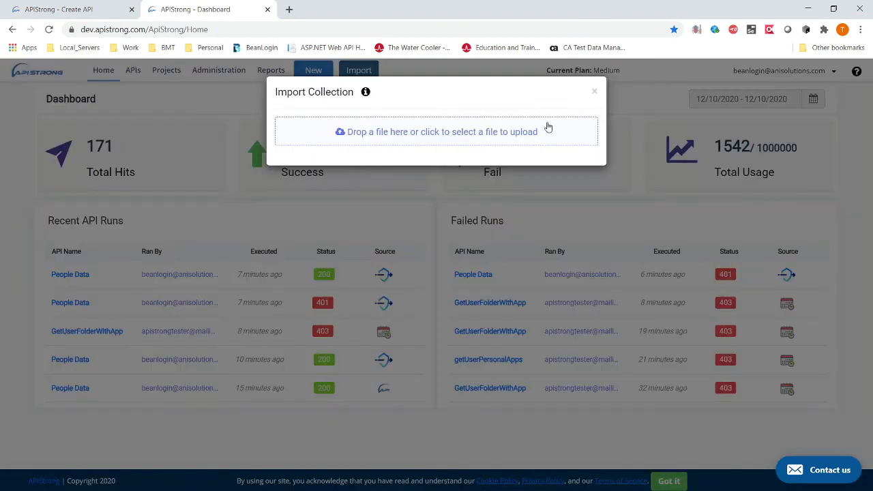
left_click(594, 91)
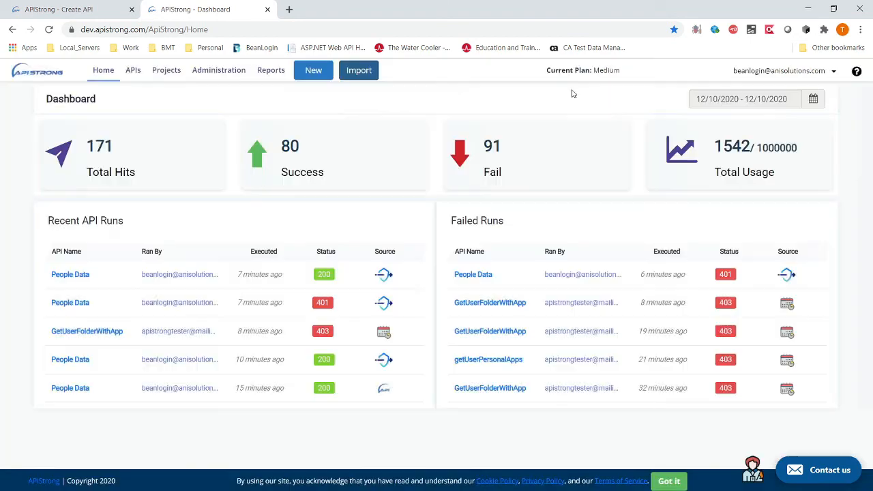
Export the BeanLogin project from the Projects list as BeanLogin.json and close the file.
left_click(167, 77)
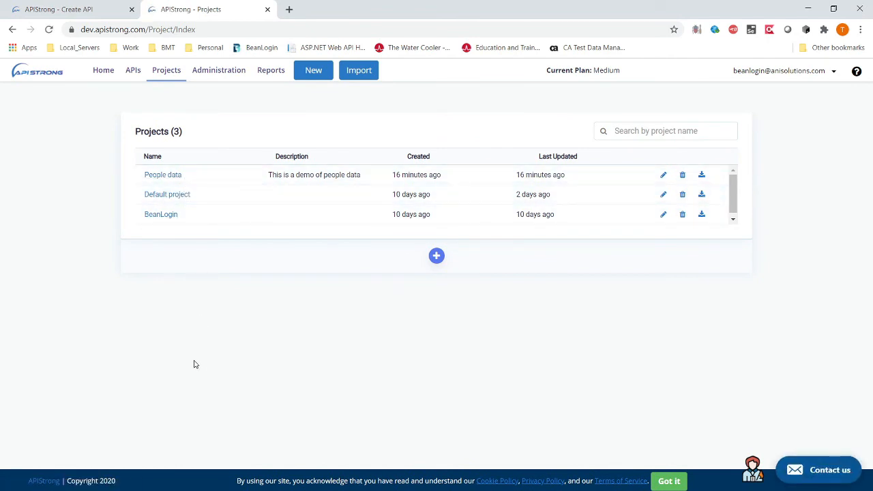
left_click(701, 215)
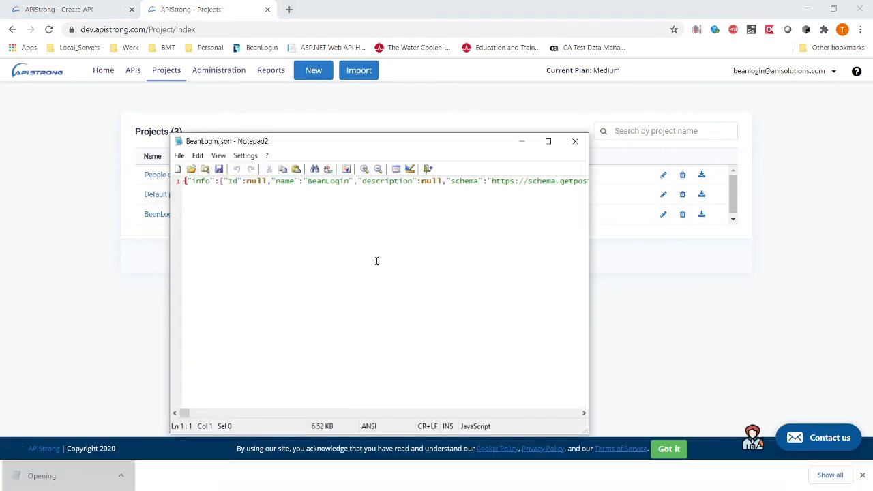
left_click(577, 141)
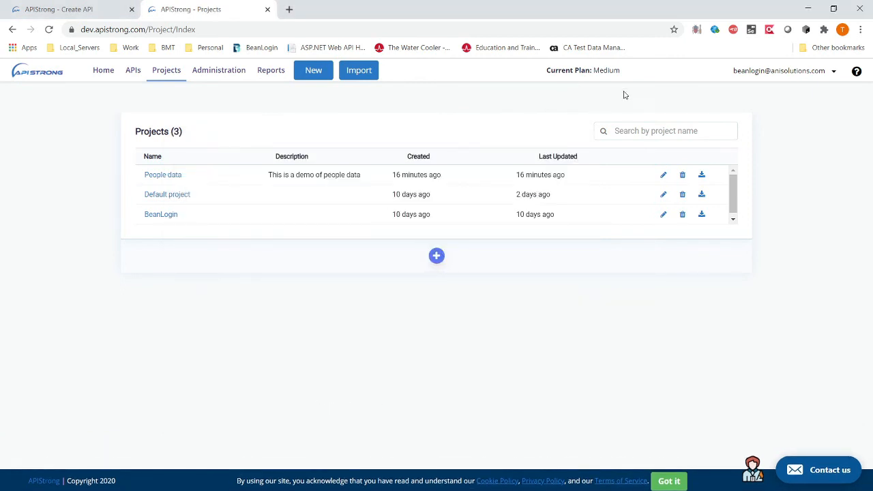
Open Personal Settings from the account menu to show the profile and password page.
left_click(768, 75)
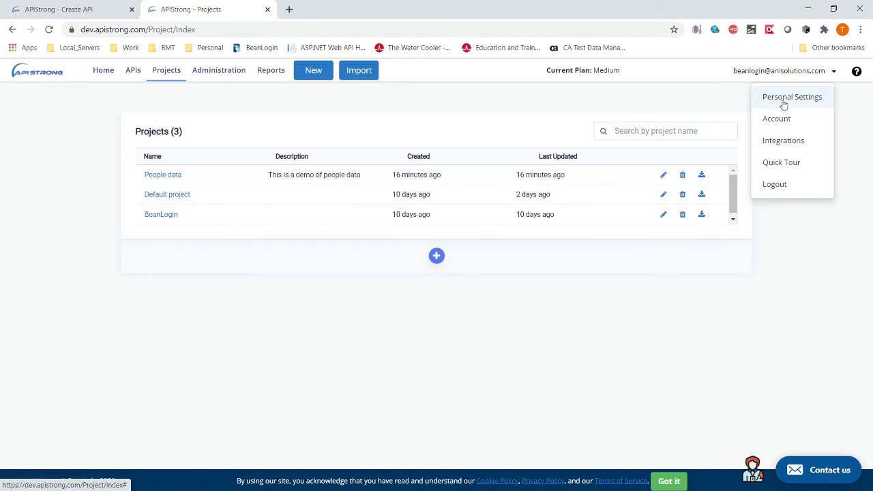
left_click(784, 104)
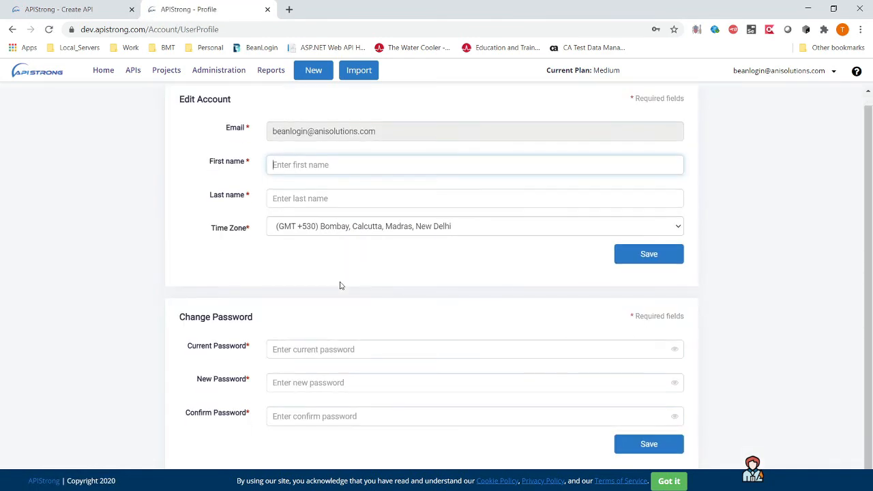
left_click(811, 72)
Open the company account page and highlight the company name, company ID and pending invitation.
left_click(800, 123)
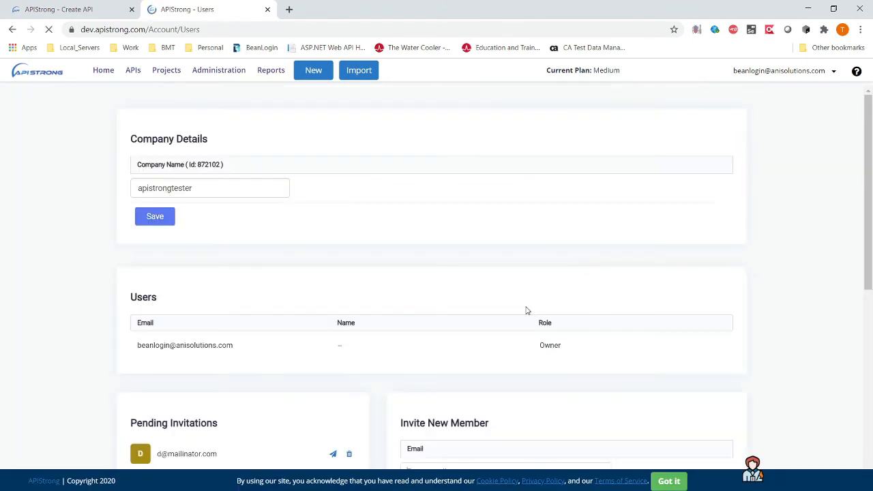
left_click_drag(211, 188, 113, 206)
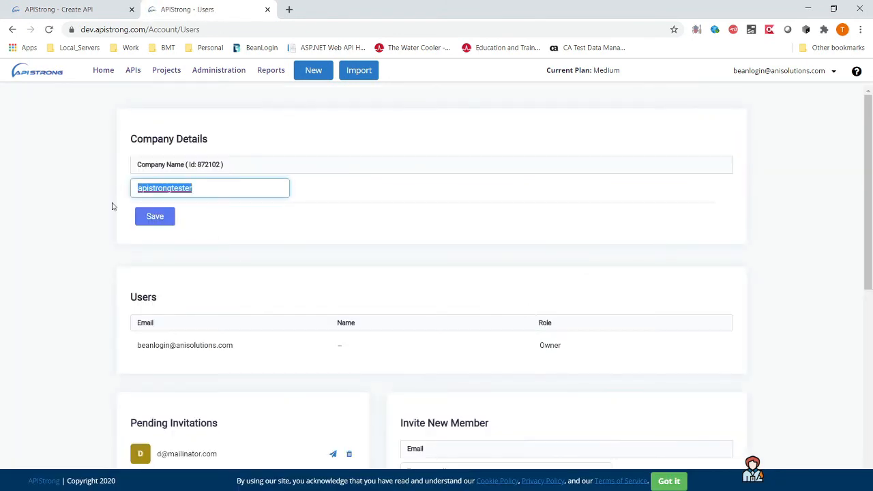
left_click(89, 253)
double_click(214, 166)
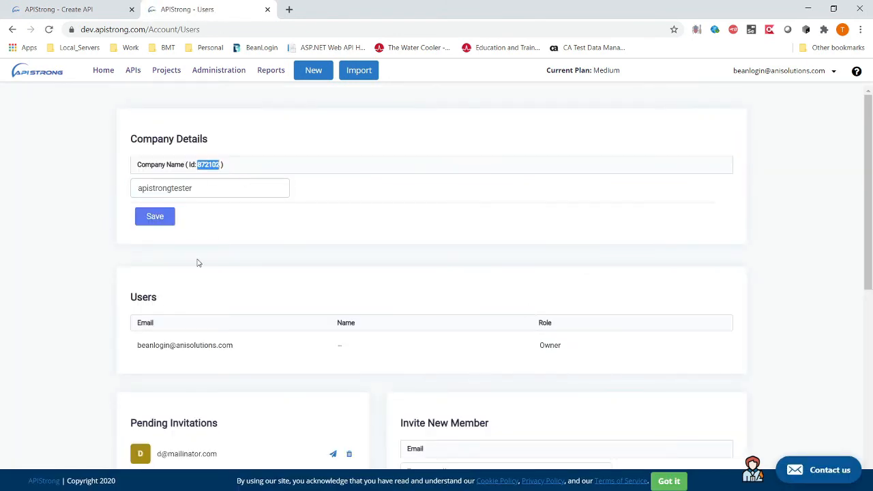
scroll(196, 265, "down", 1)
double_click(215, 110)
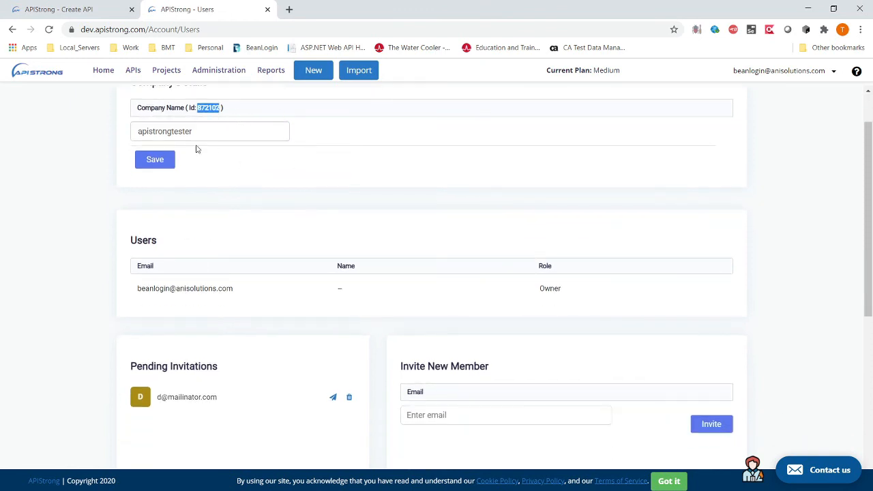
left_click(235, 298)
scroll(224, 309, "down", 1)
double_click(204, 337)
left_click(262, 376)
Review the Company Details heading, company name and a payment row on the company page.
scroll(265, 372, "down", 1)
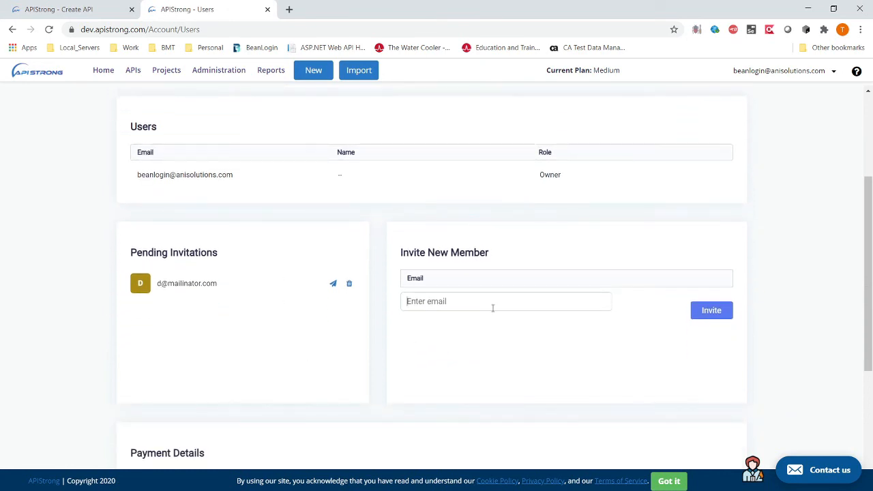
scroll(200, 214, "up", 3)
double_click(179, 139)
left_click(103, 220)
scroll(206, 299, "down", 4)
scroll(171, 201, "up", 4)
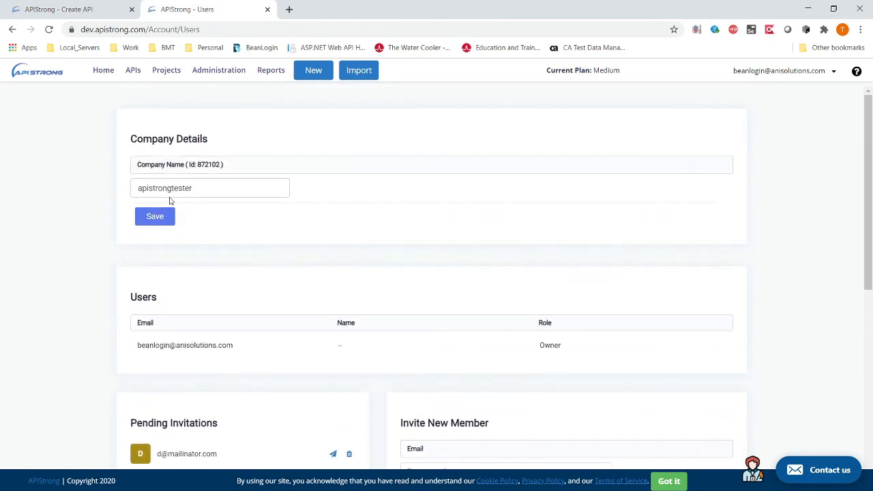
left_click_drag(139, 142, 183, 148)
left_click(55, 207)
scroll(171, 307, "down", 3)
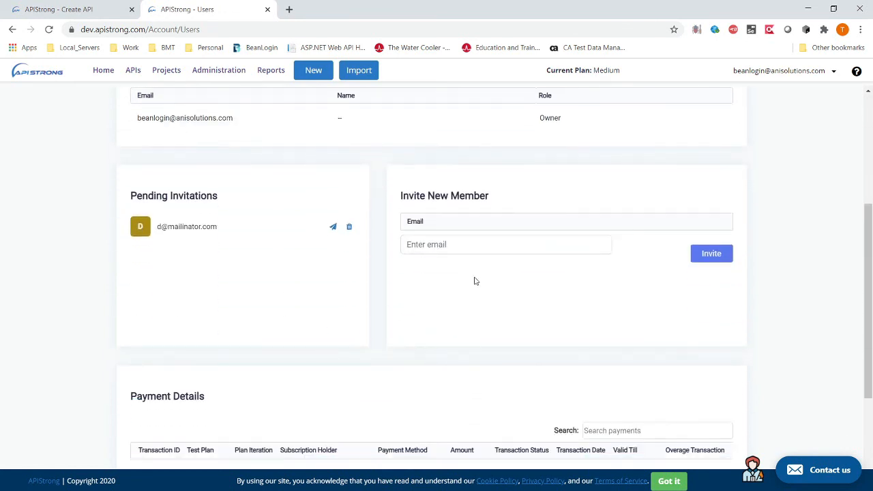
scroll(476, 281, "up", 3)
left_click_drag(194, 193, 120, 196)
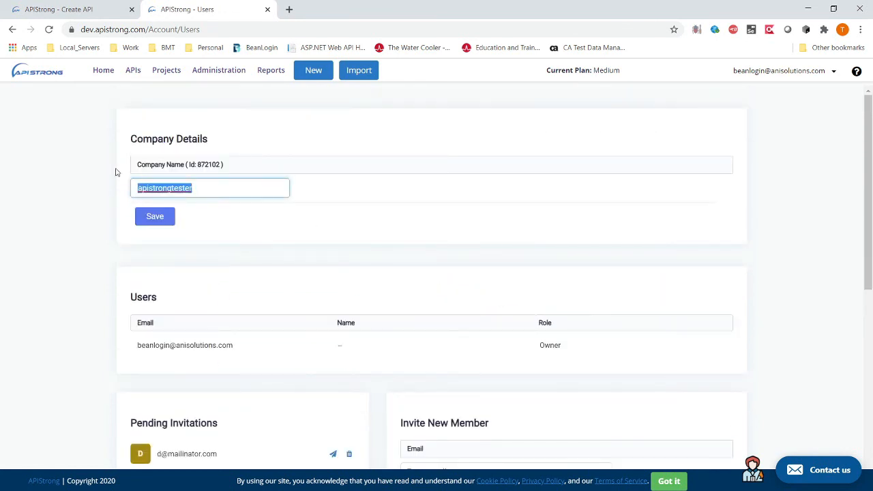
scroll(263, 331, "down", 5)
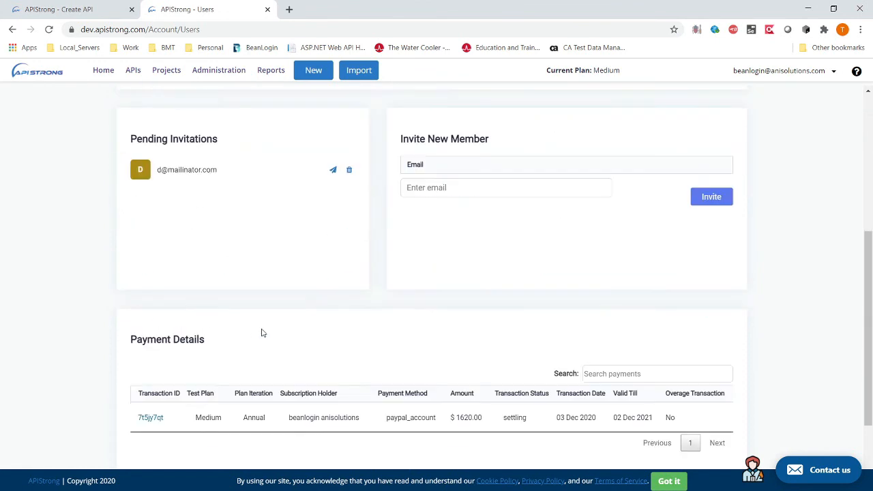
left_click_drag(523, 368, 209, 363)
scroll(493, 429, "up", 1)
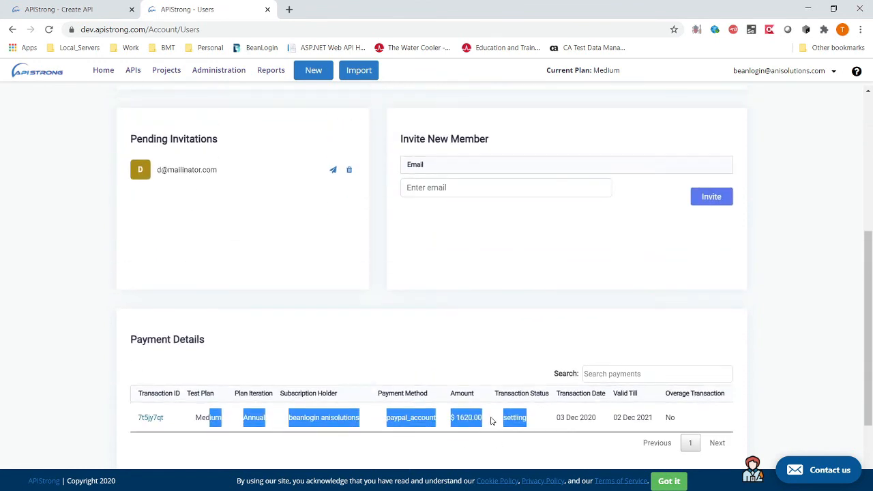
left_click(493, 427)
scroll(612, 411, "up", 4)
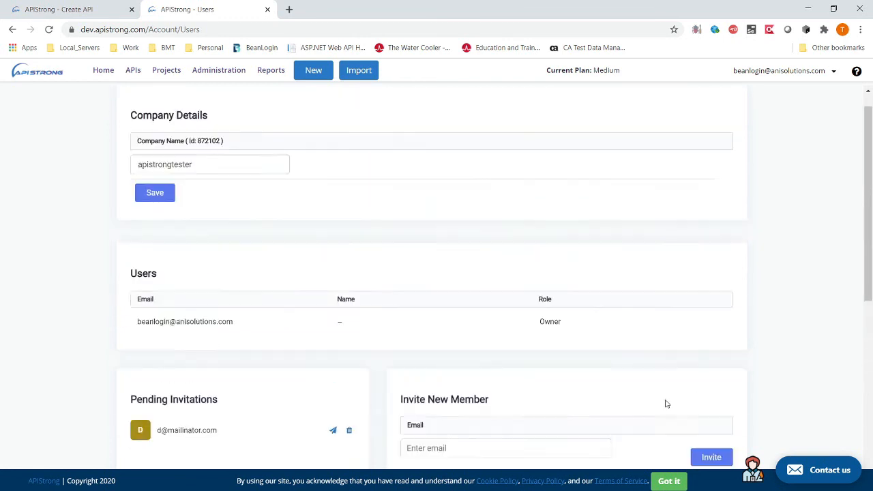
Go to Integrations from the account menu and focus the Slack incoming webhook URL field.
left_click(816, 76)
left_click(805, 141)
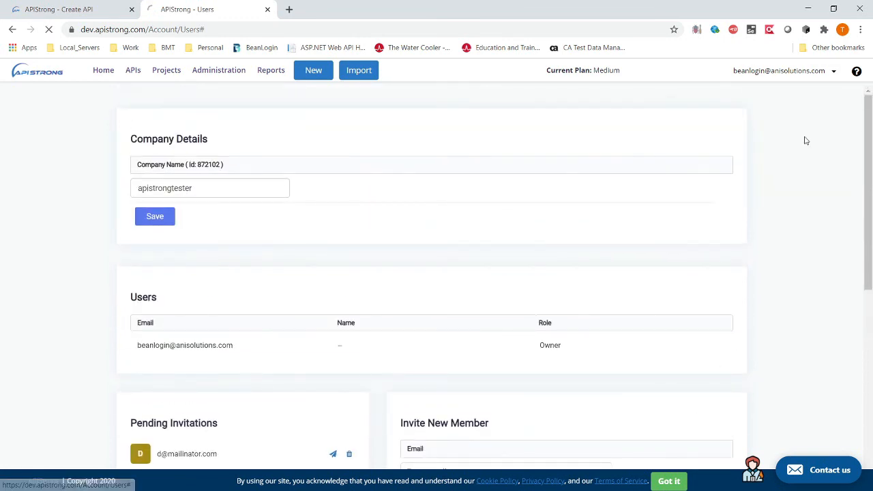
left_click(368, 152)
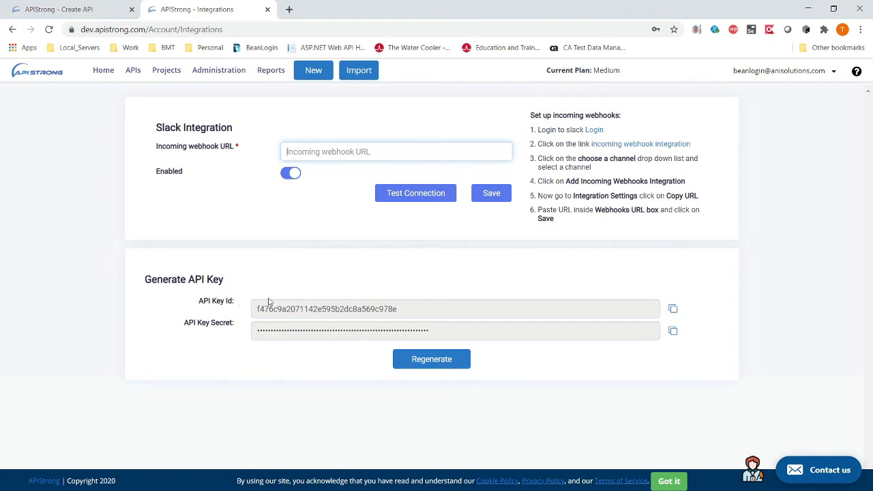
left_click(769, 74)
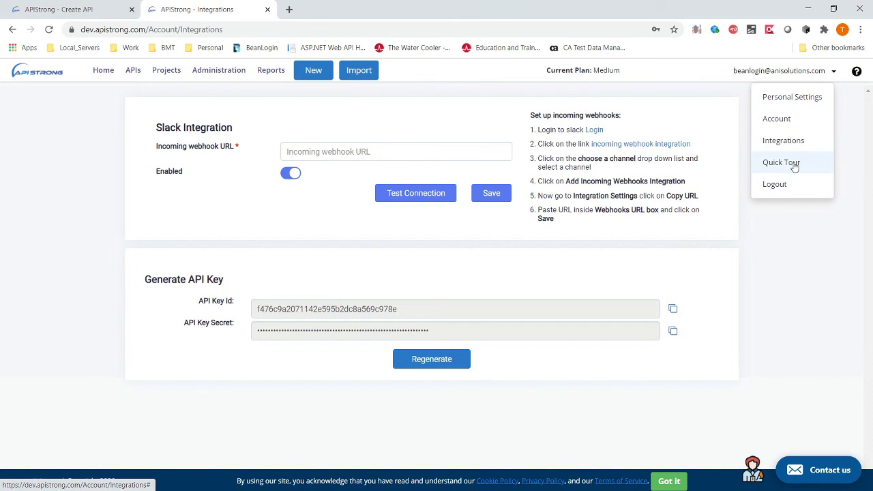
left_click(806, 300)
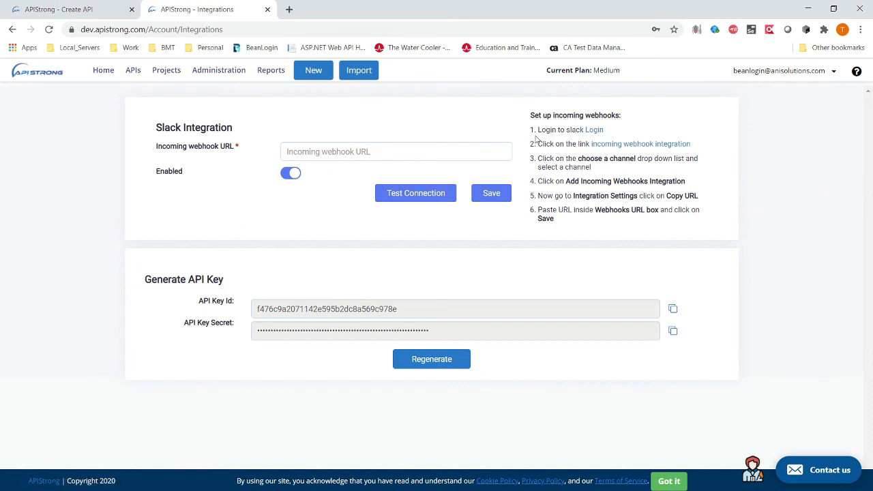
From the API listing, run the Quick Tour through search, Configuration, Threat Protection, Schedule, Alerts and Alarms Maintenance.
left_click(133, 71)
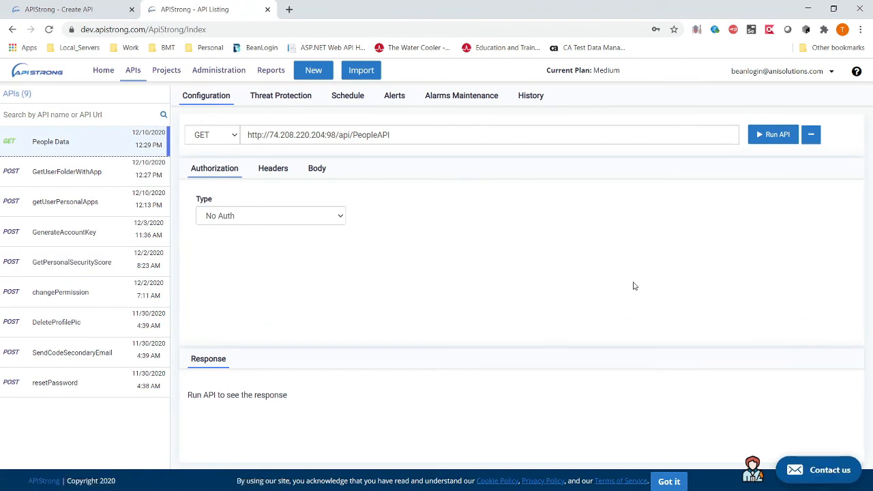
left_click(811, 72)
left_click(781, 159)
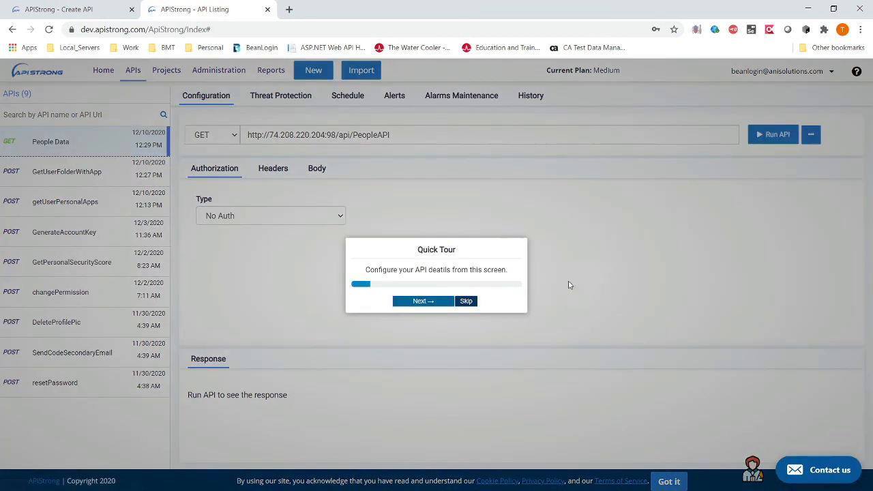
left_click(415, 303)
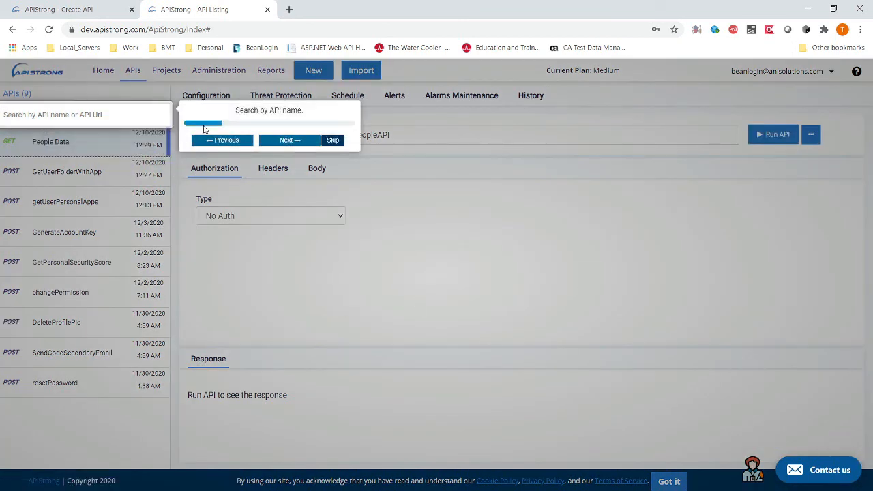
left_click(303, 142)
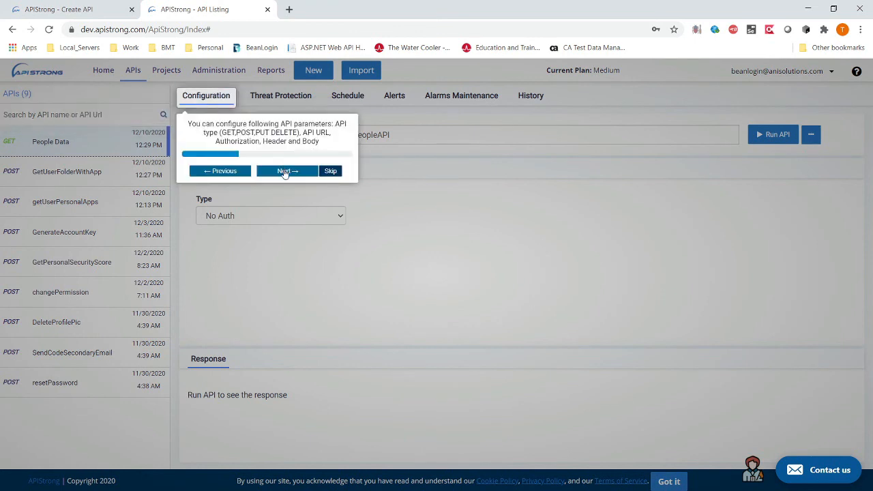
left_click(284, 171)
left_click(354, 179)
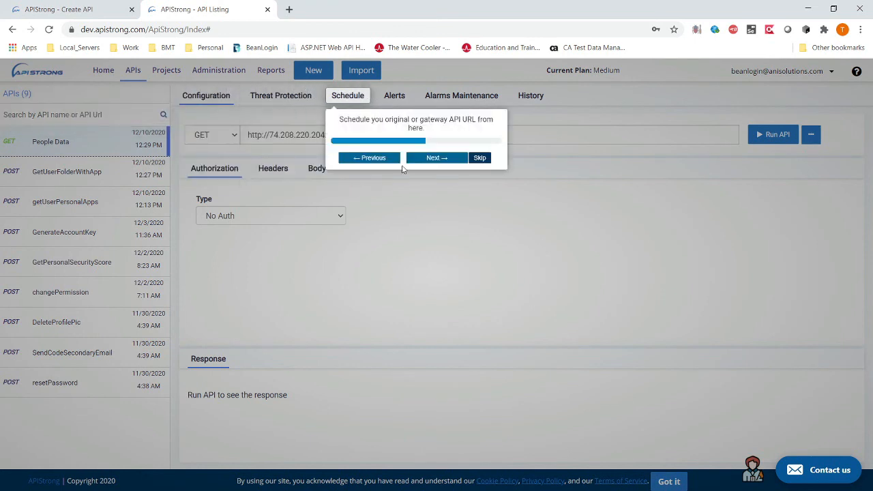
left_click(435, 163)
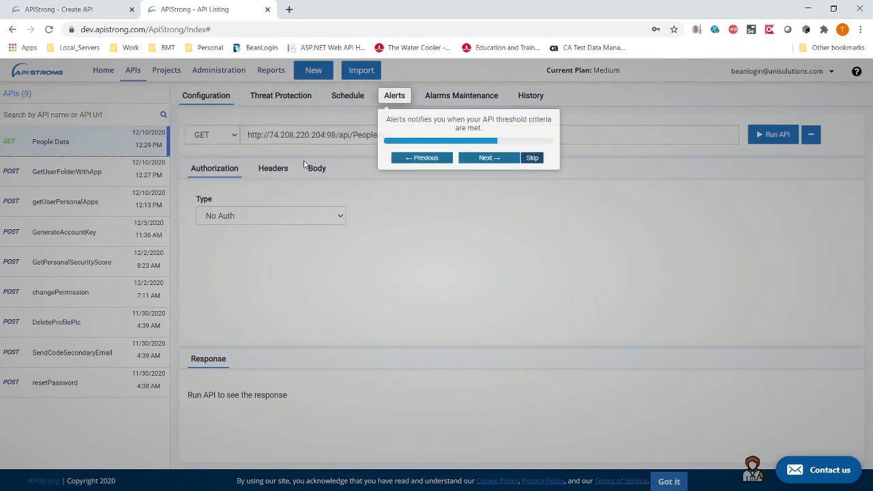
left_click(511, 158)
left_click(572, 160)
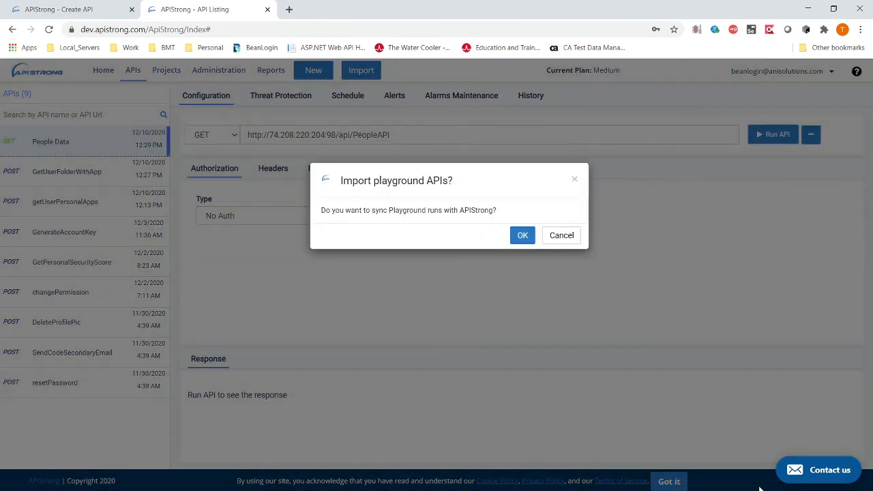
Accept syncing playground runs with APIStrong, then skip the restarted tour.
left_click(522, 236)
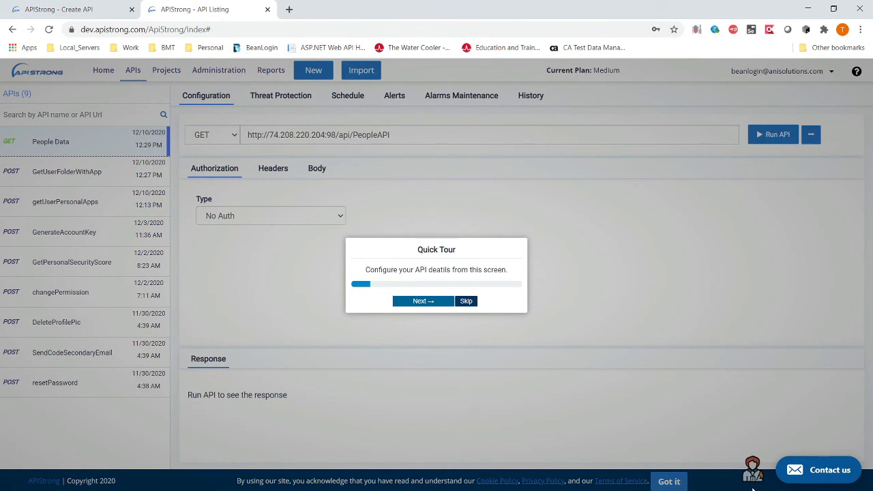
left_click(419, 304)
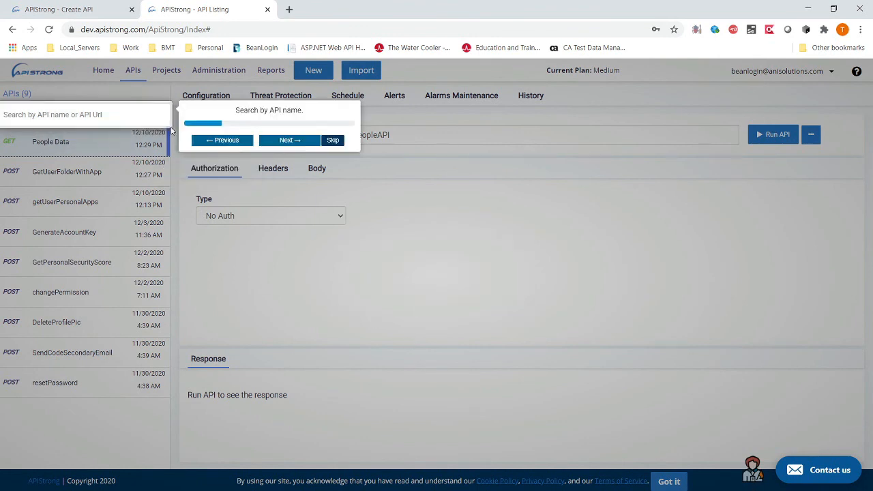
left_click(333, 141)
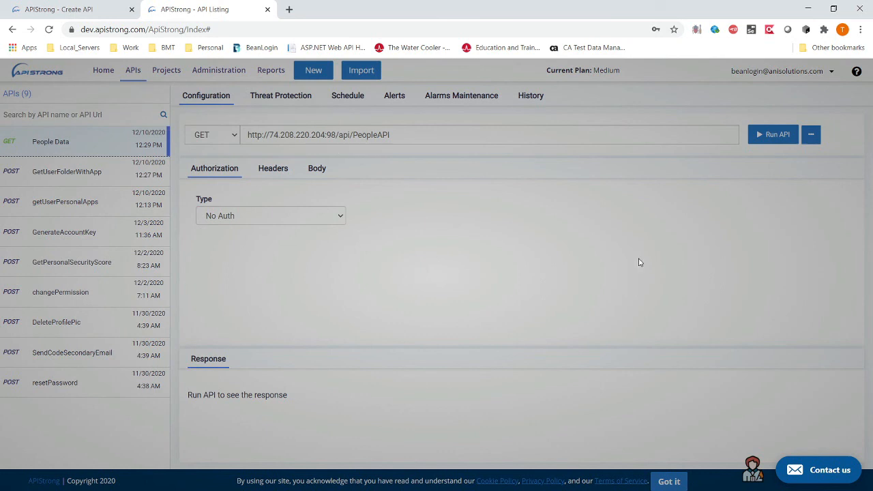
left_click(802, 72)
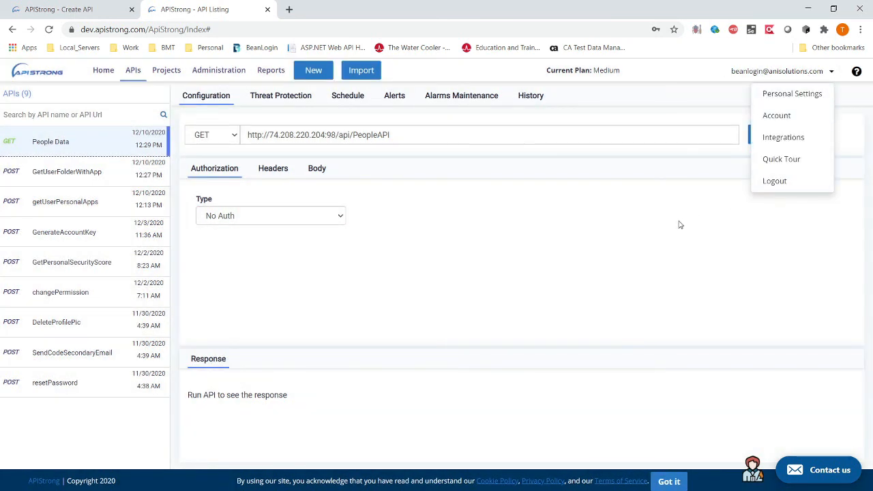
left_click(646, 220)
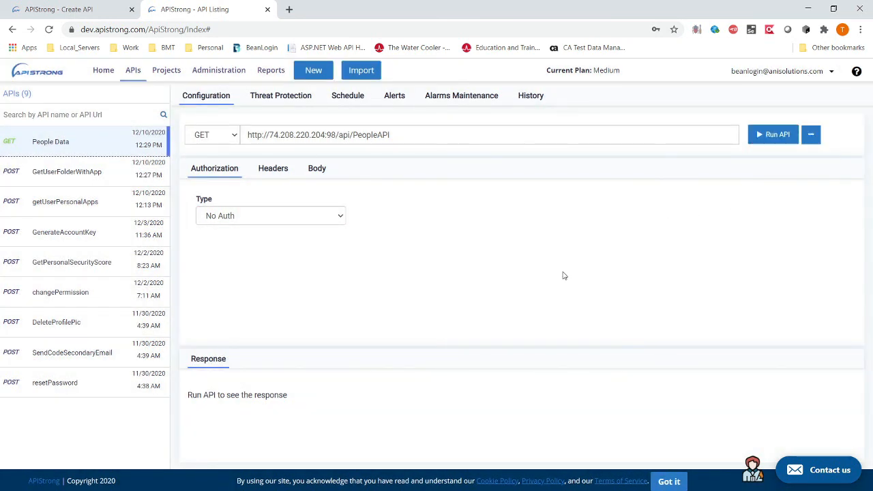
Load the apistrong.com website in the other browser tab.
left_click(71, 10)
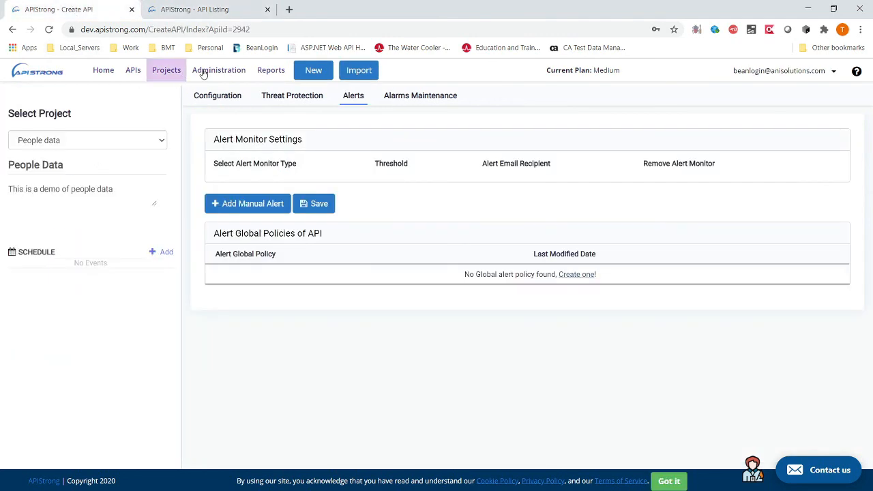
left_click_drag(272, 30, 31, 21)
type("www")
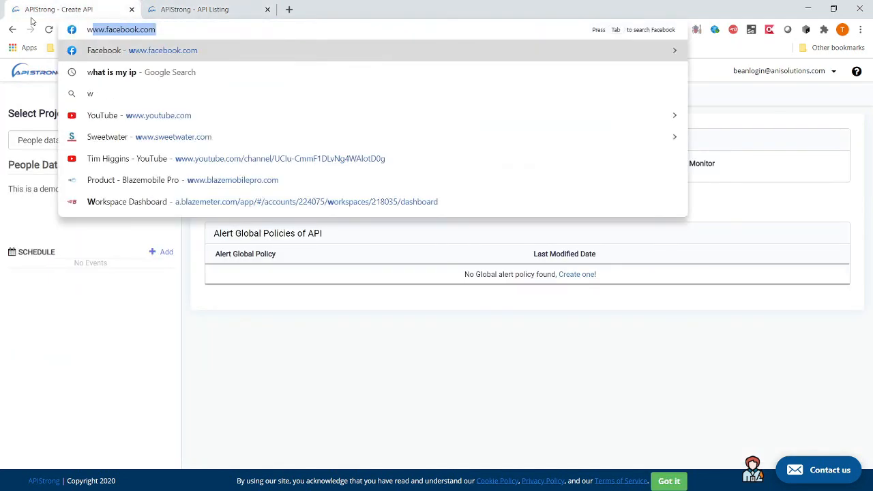
type(".ap")
key("Return")
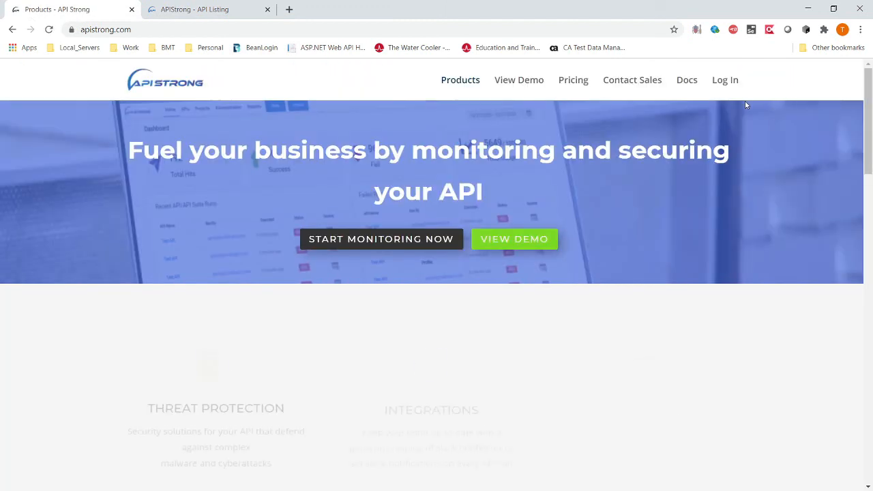
Open Docs and scroll through the articles from Getting Started to Import Collection.
left_click(685, 82)
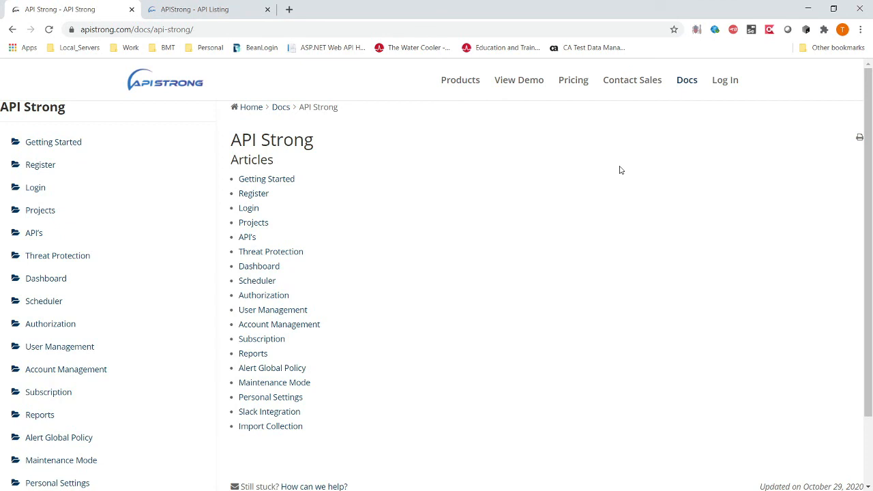
scroll(551, 210, "down", 2)
scroll(411, 294, "up", 2)
scroll(96, 355, "down", 2)
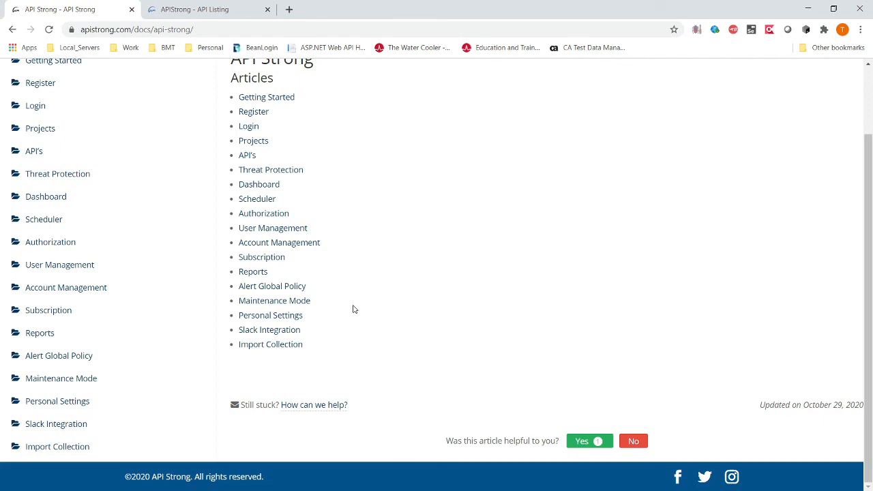
scroll(354, 309, "up", 2)
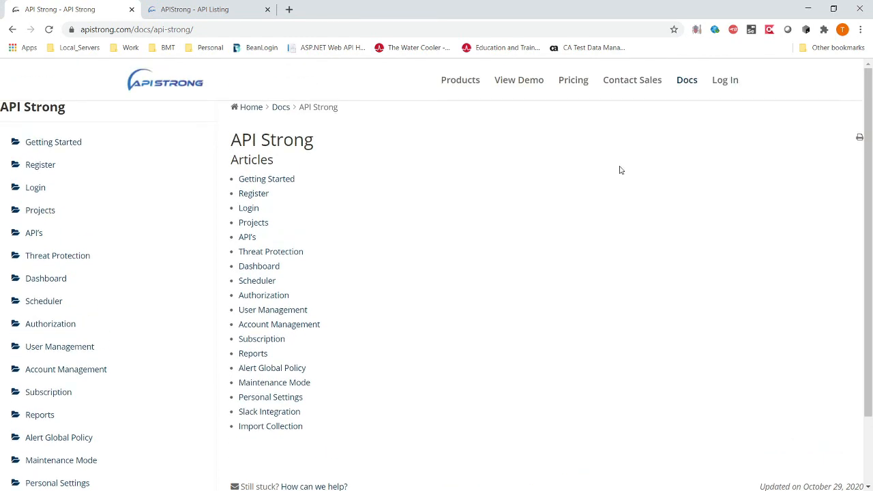